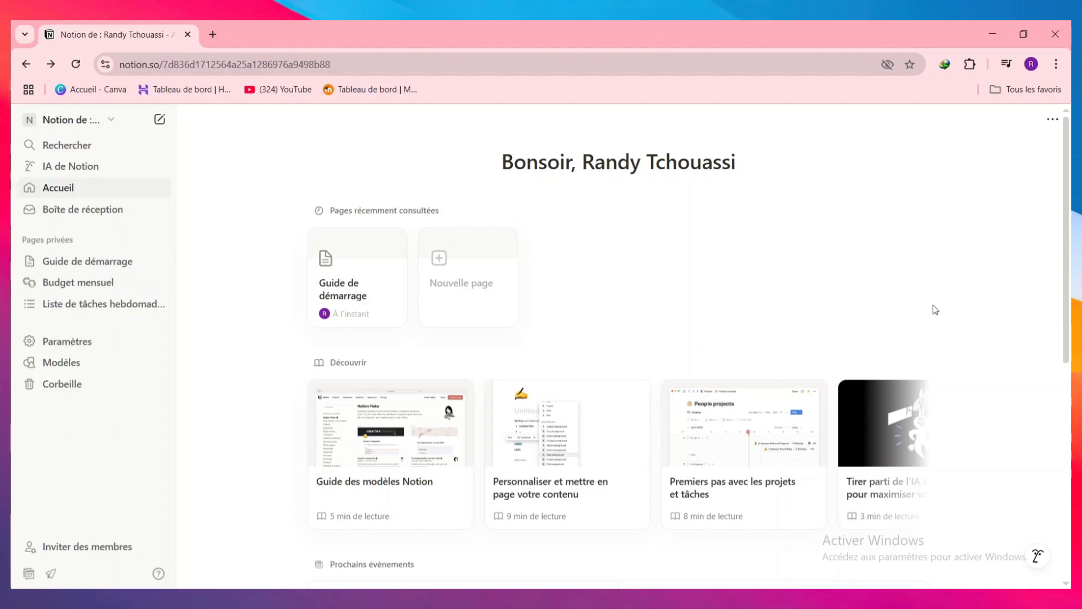
Step: Create a new page from the home screen and title it "TABLEAU DE BORD DE" followed by the owner's first name
left_click_drag(1067, 244, 1070, 345)
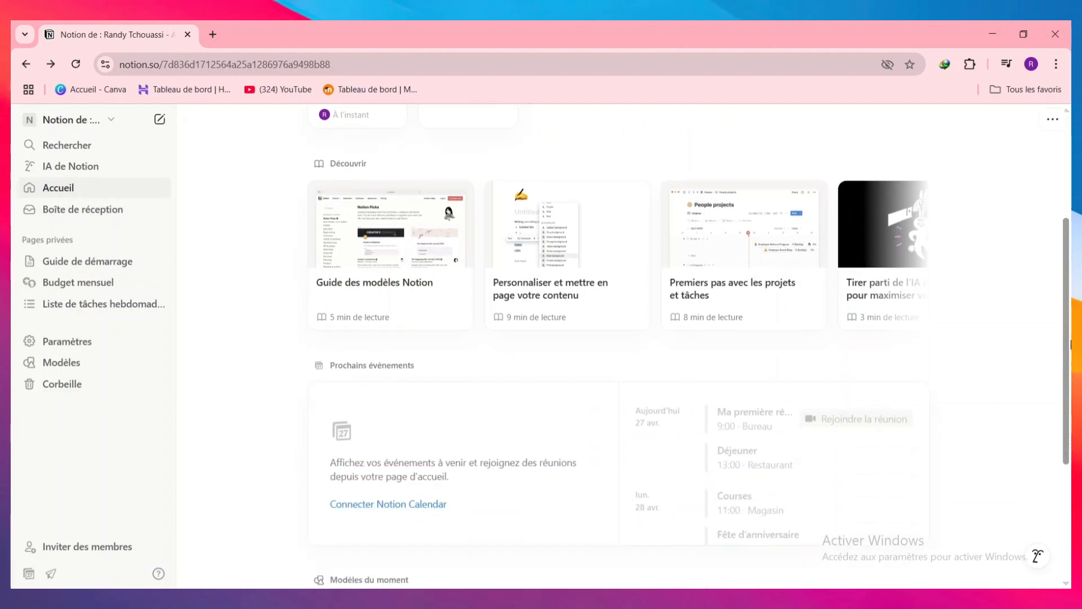
scroll(663, 415, "up", 4)
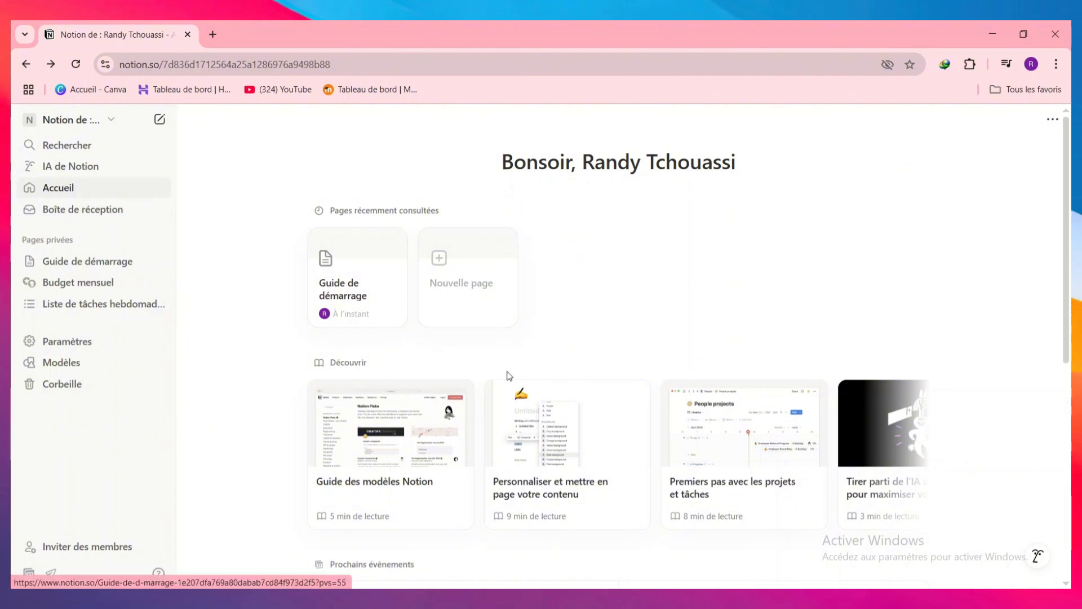
left_click(84, 187)
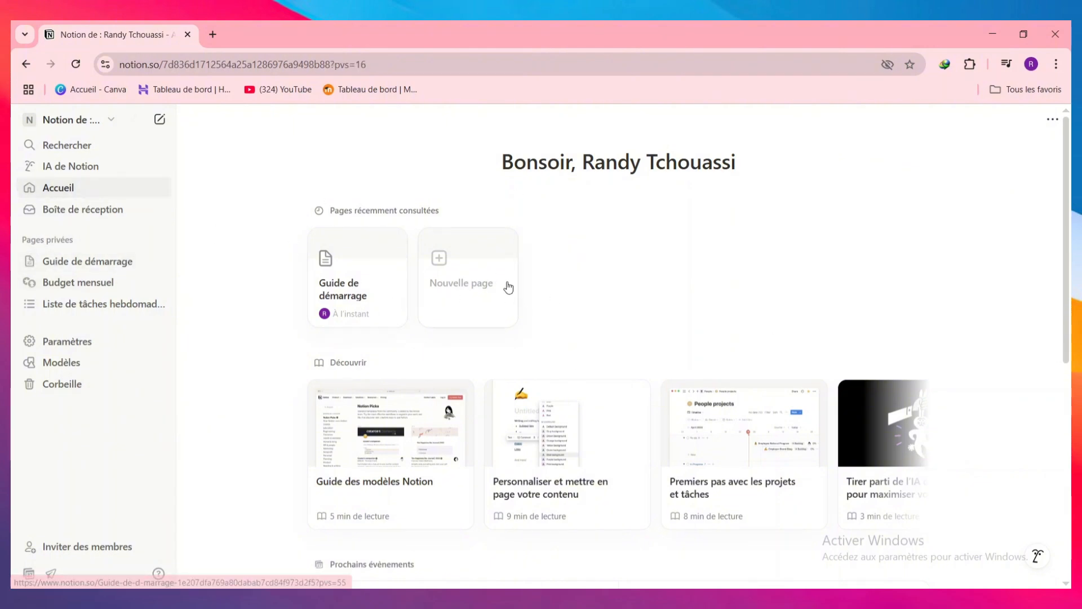
left_click(467, 280)
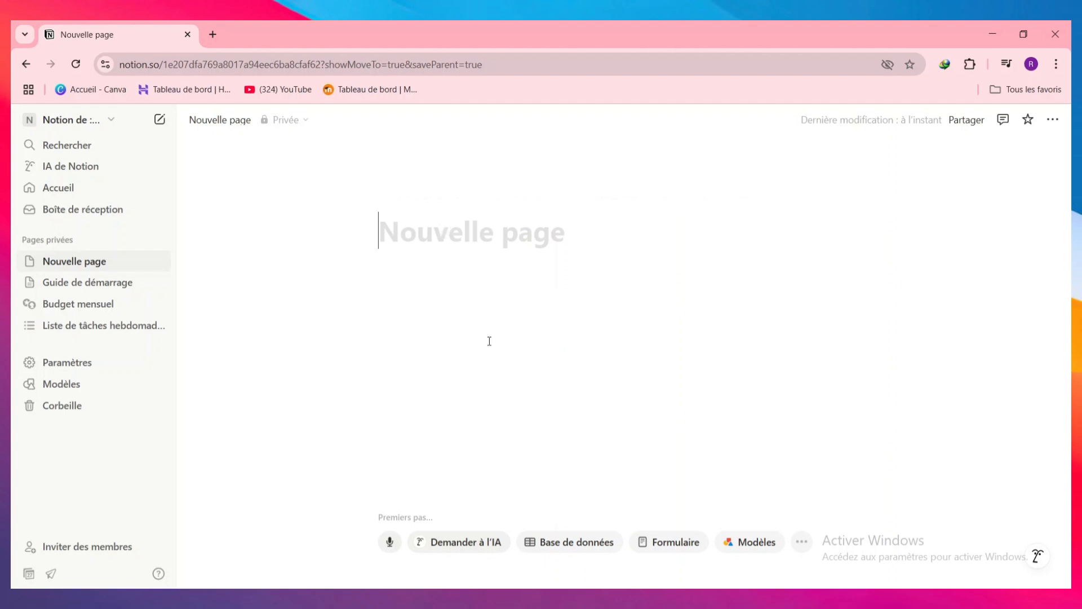
type("TAB")
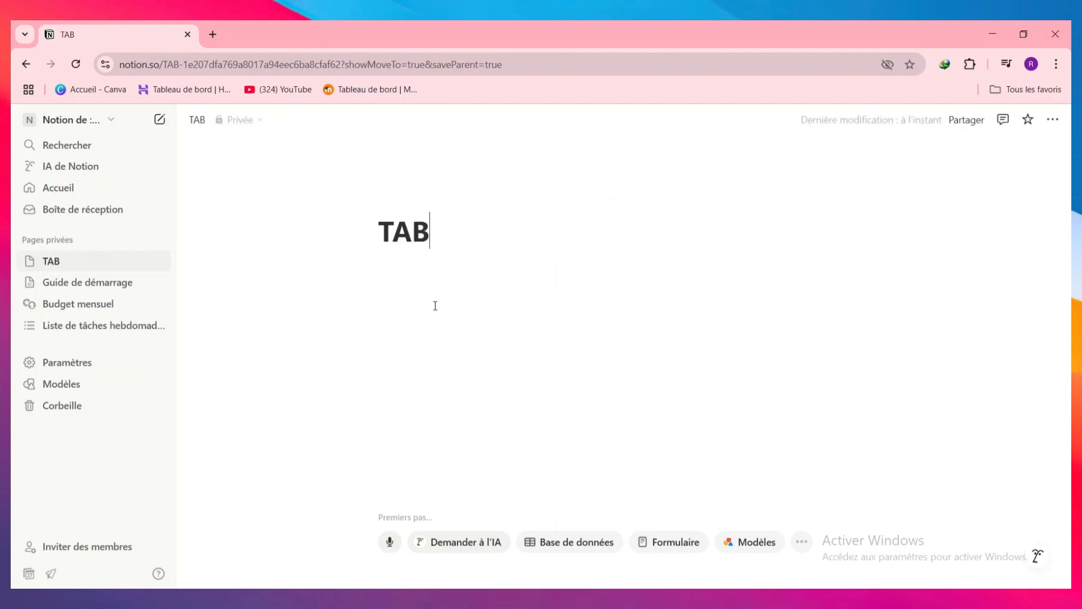
type("LEAU DE BORD DE NELLY")
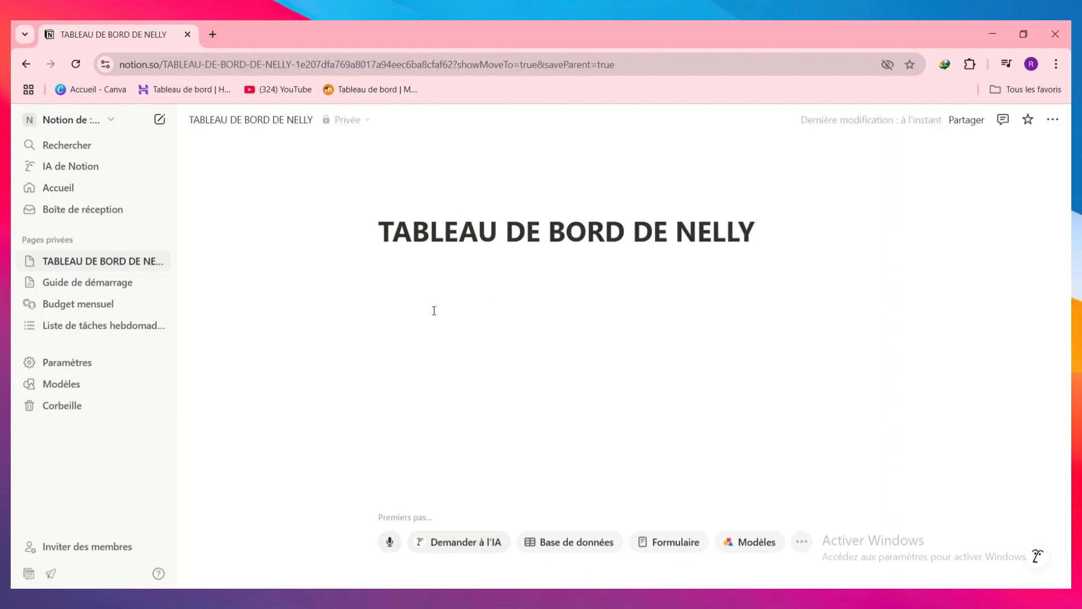
key("Return")
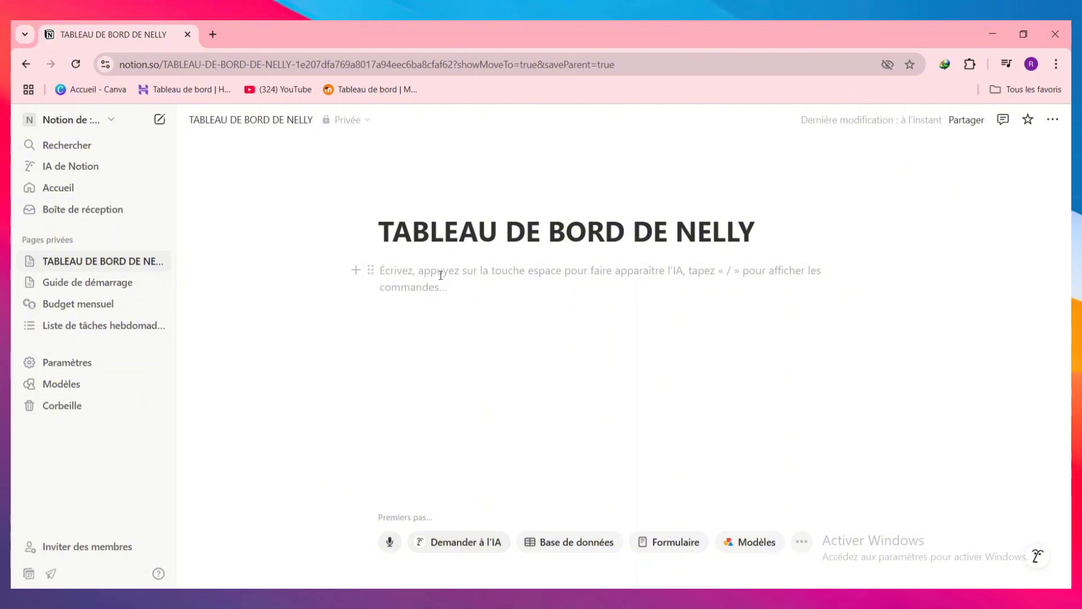
left_click(357, 271)
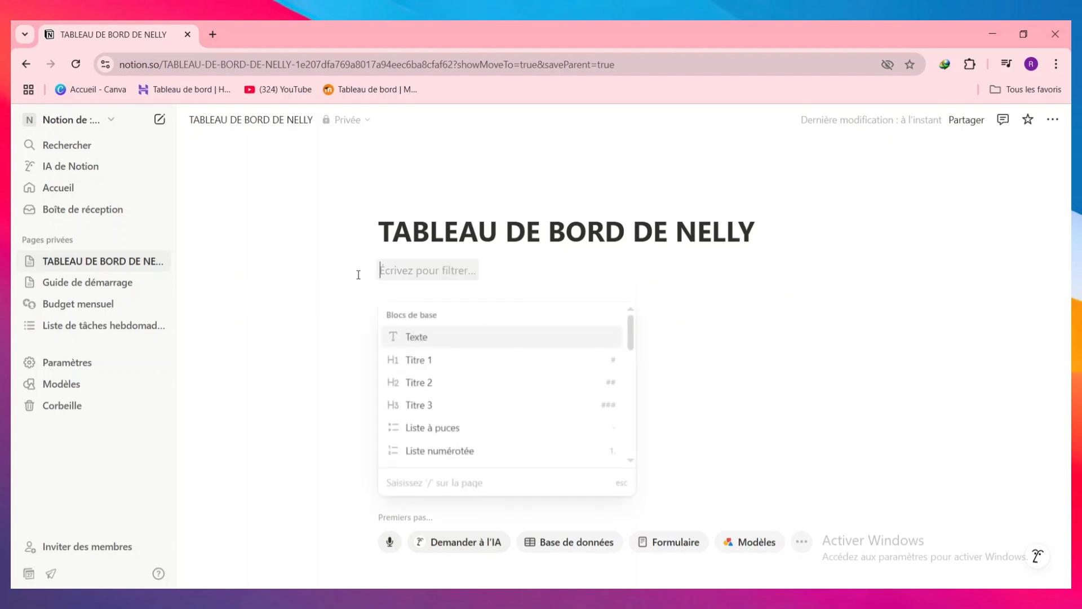
scroll(485, 412, "down", 2)
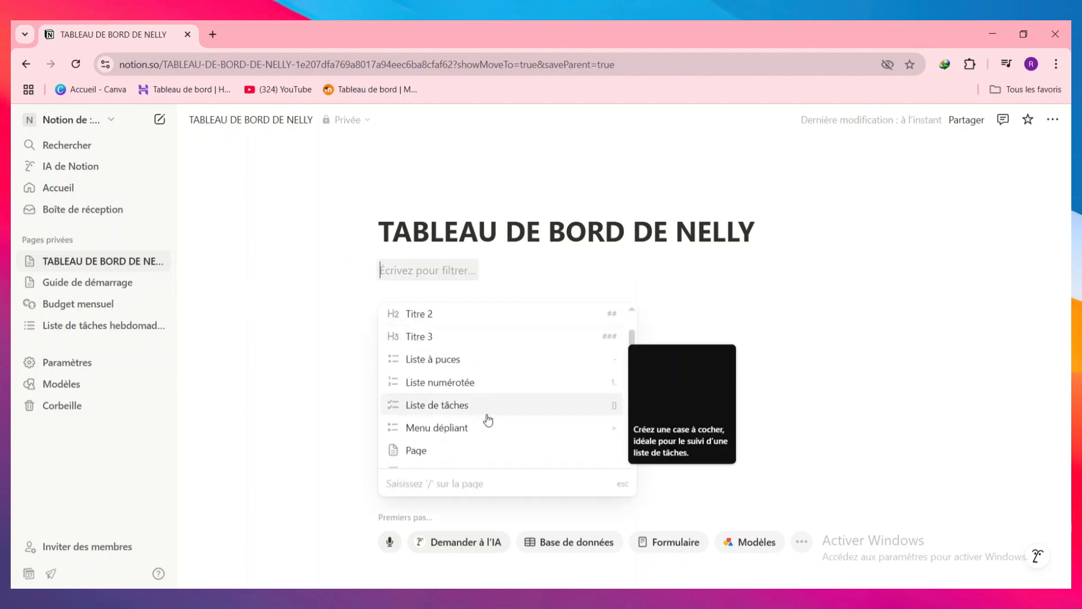
scroll(486, 412, "up", 3)
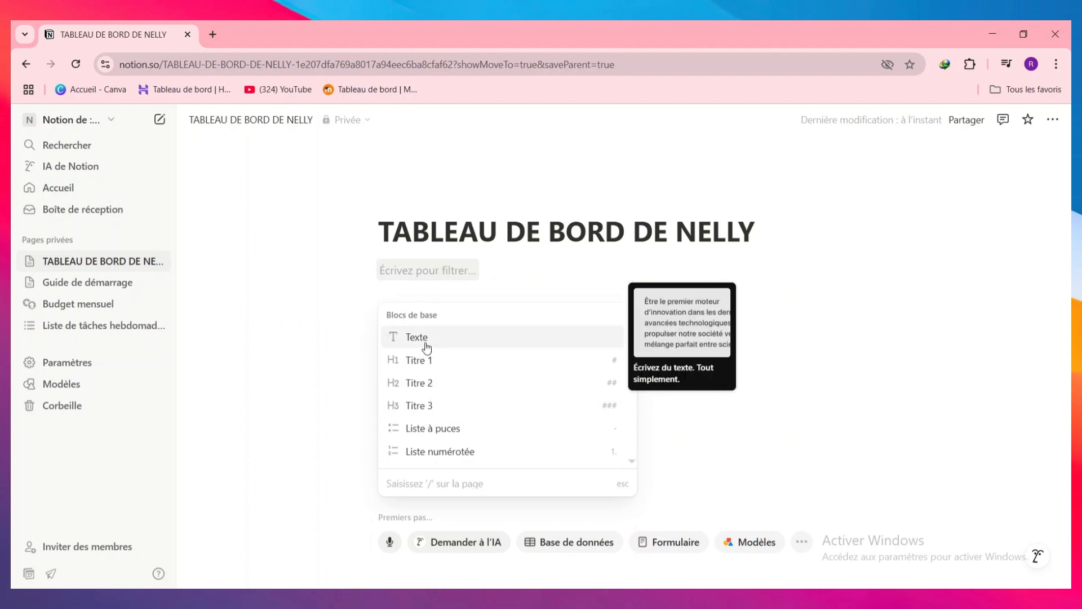
scroll(479, 394, "down", 3)
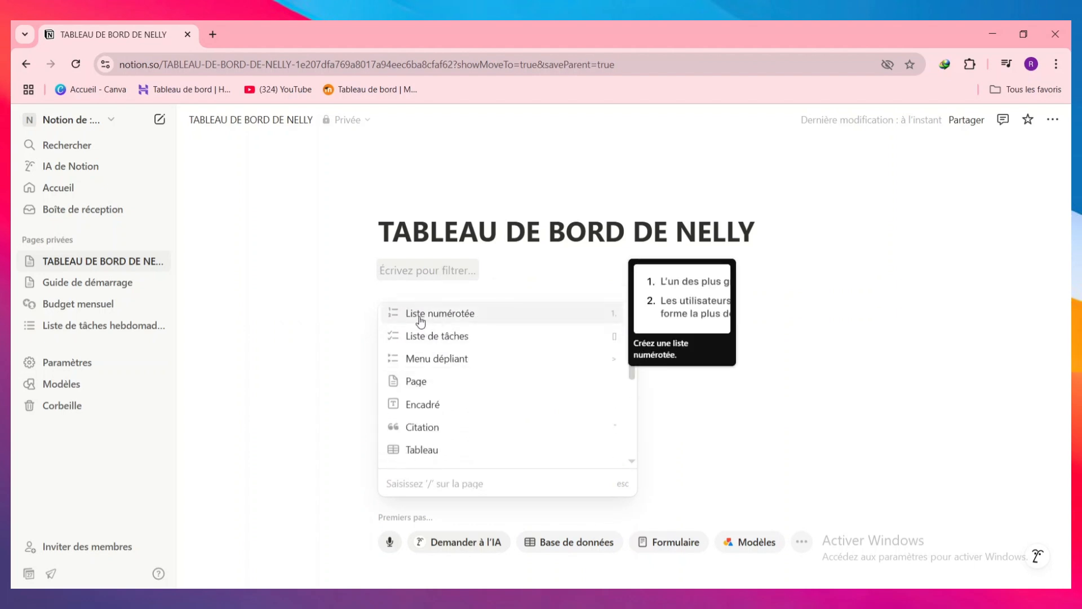
key("Escape")
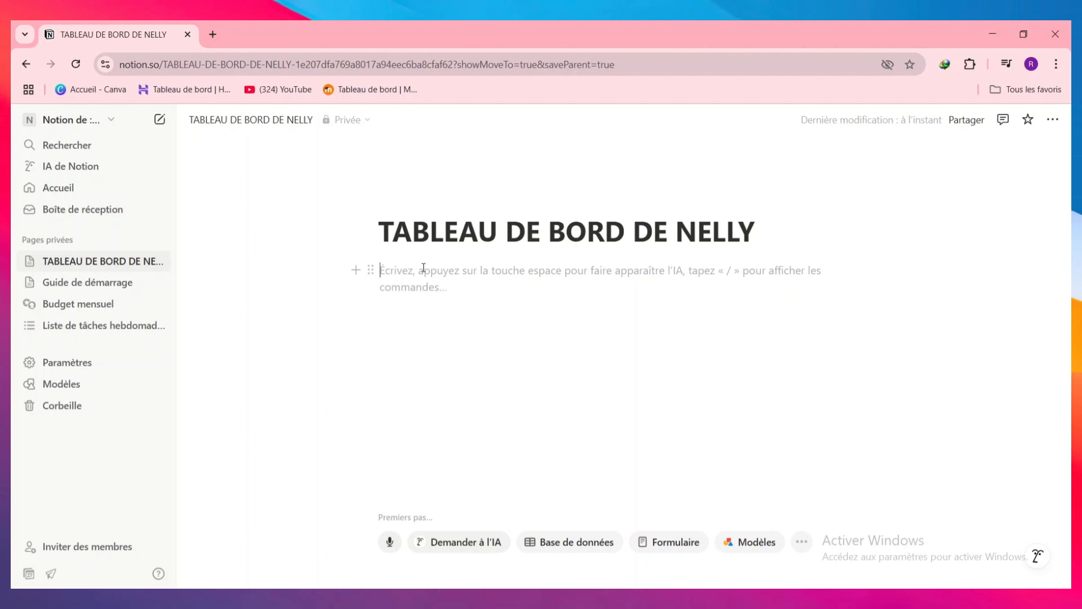
type("/")
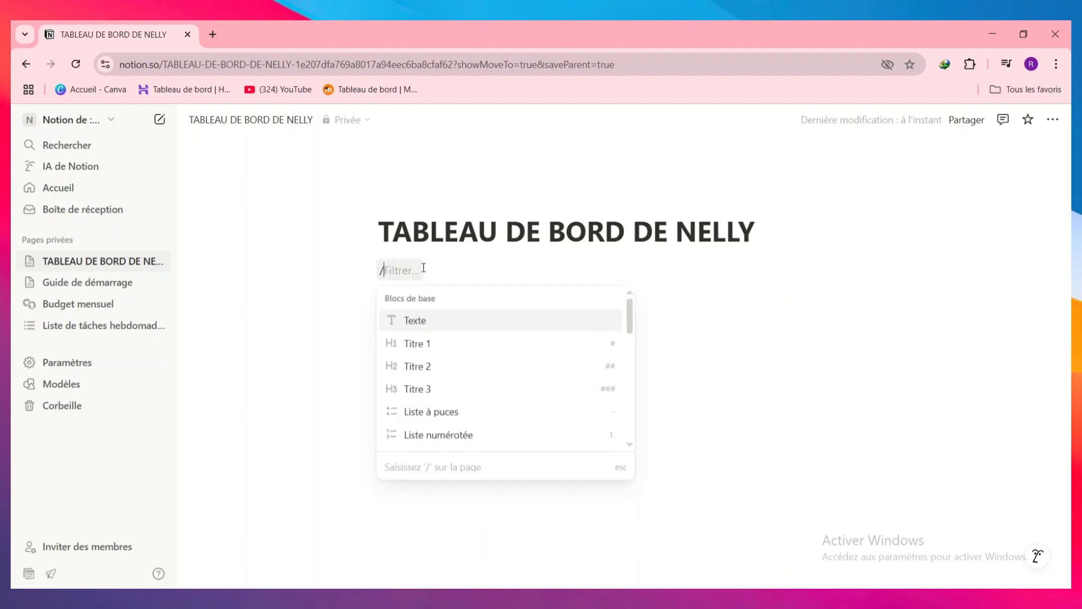
Step: Add a text block reading "CAHIER DE PROJET" beneath the page title
left_click(458, 268)
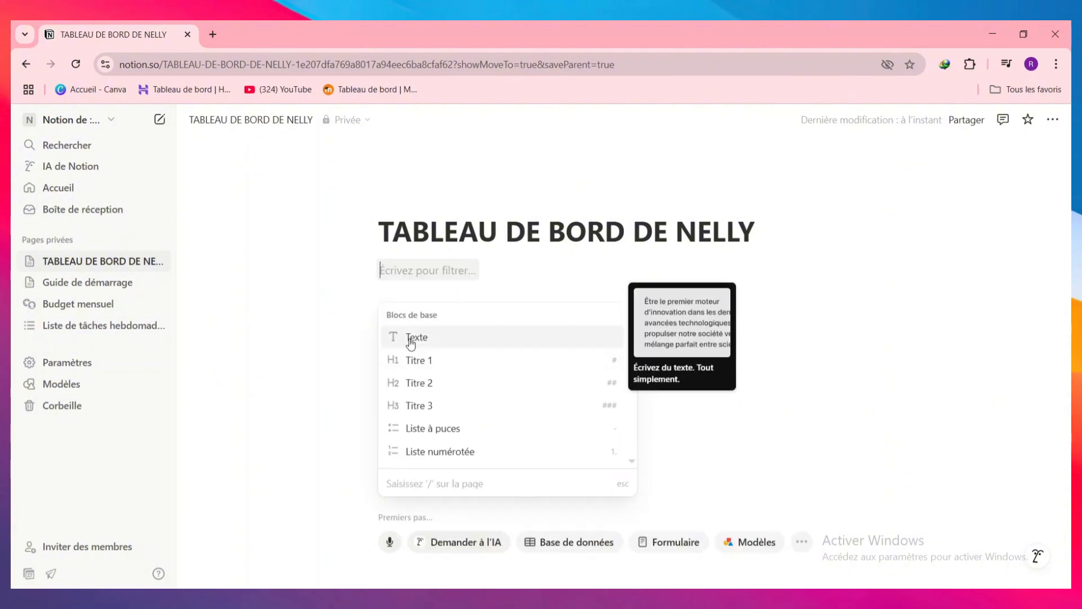
left_click(415, 341)
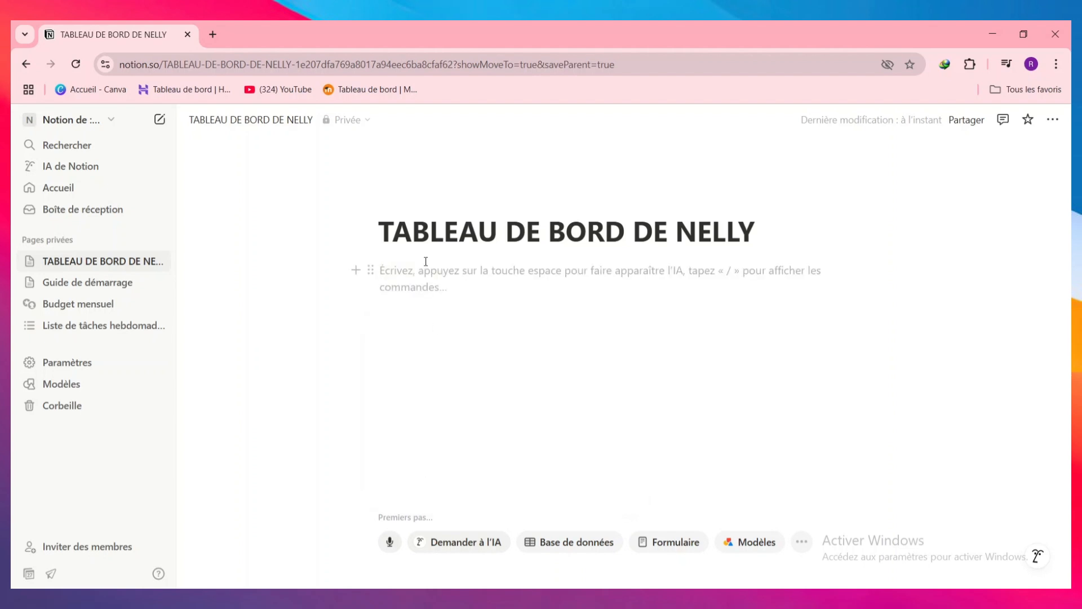
type("CAHIER DE PROJET")
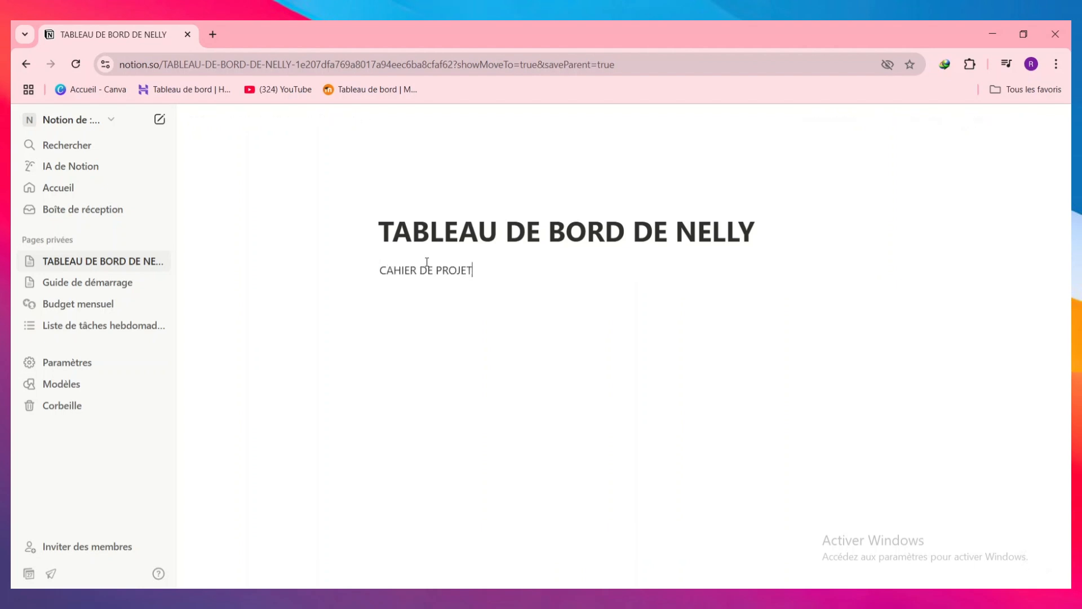
key("Return")
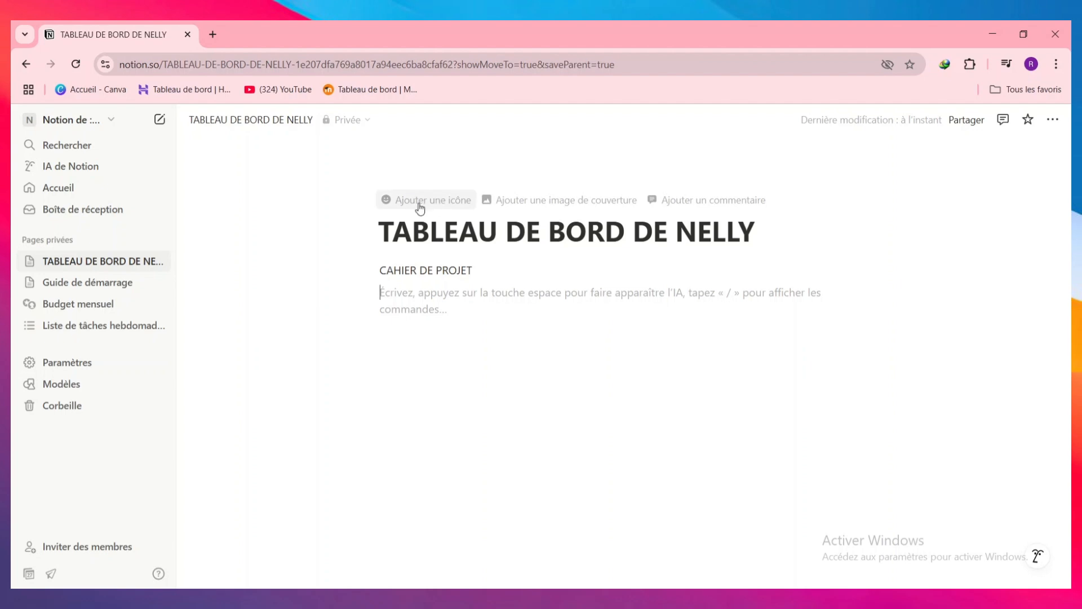
Step: Add an icon to the page, search the emoji for "ORD" and choose the laptop emoji
left_click(420, 208)
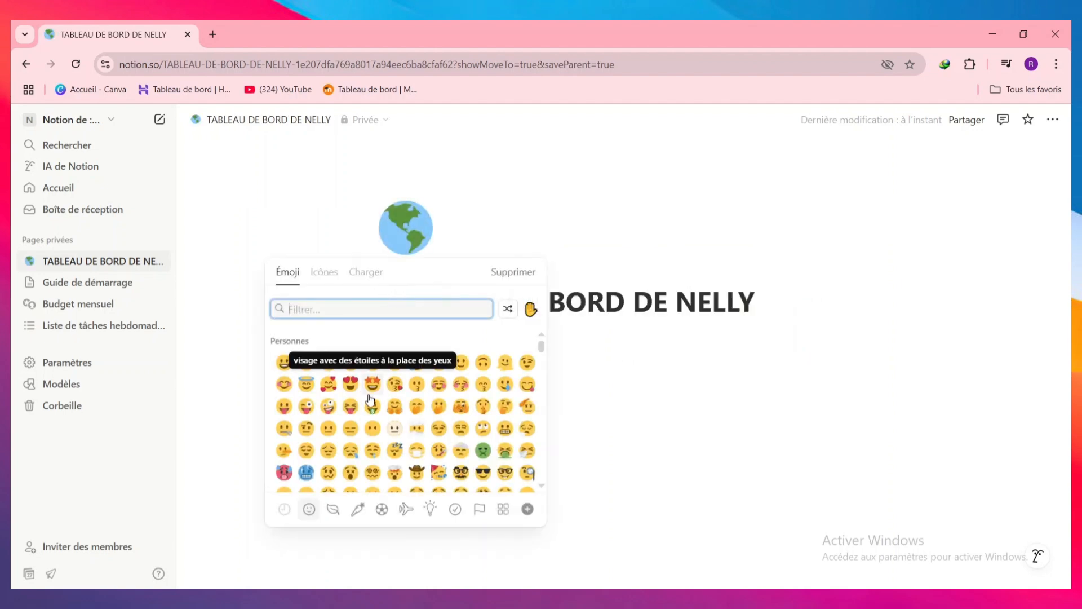
scroll(381, 417, "down", 1)
scroll(398, 424, "up", 1)
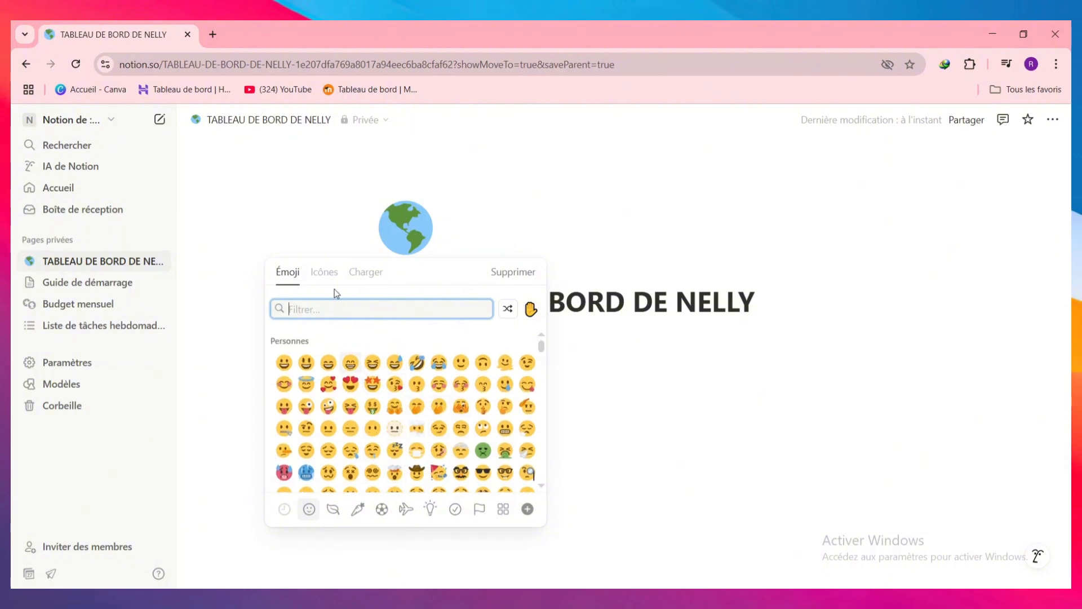
left_click(325, 274)
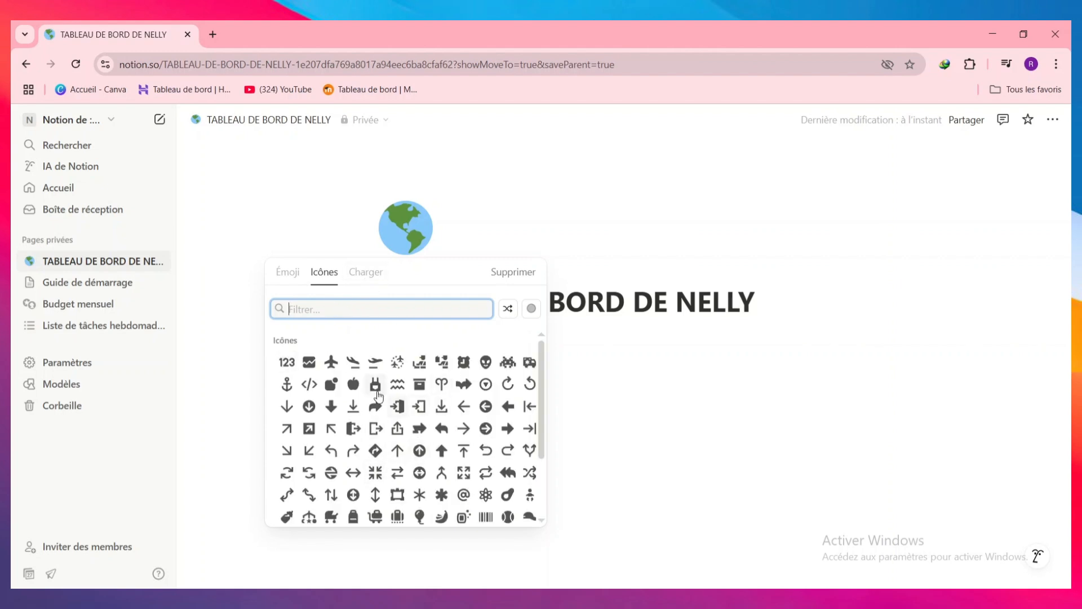
left_click(364, 277)
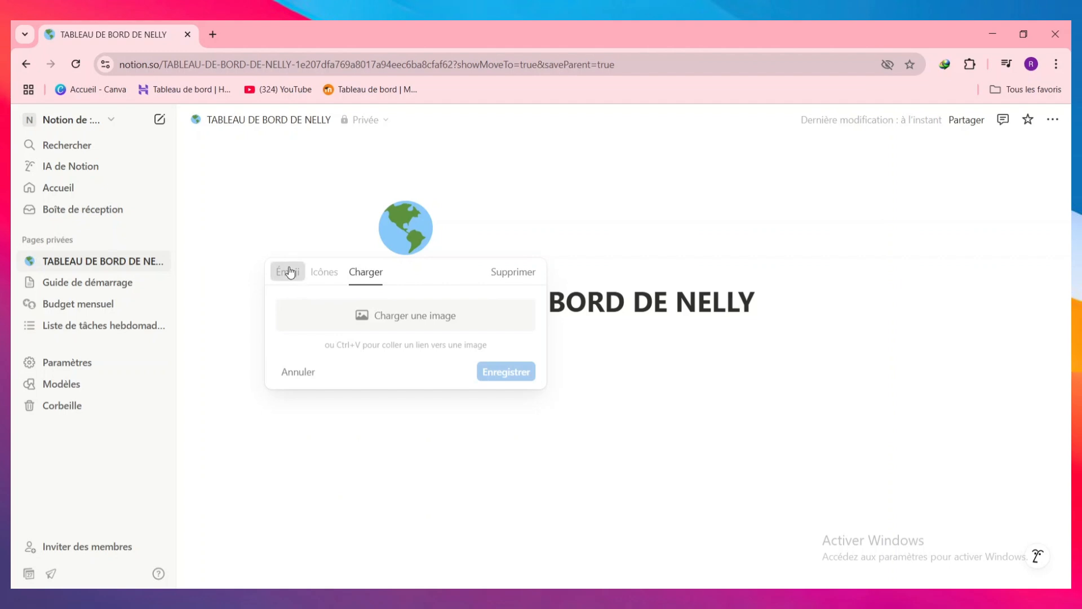
left_click(286, 272)
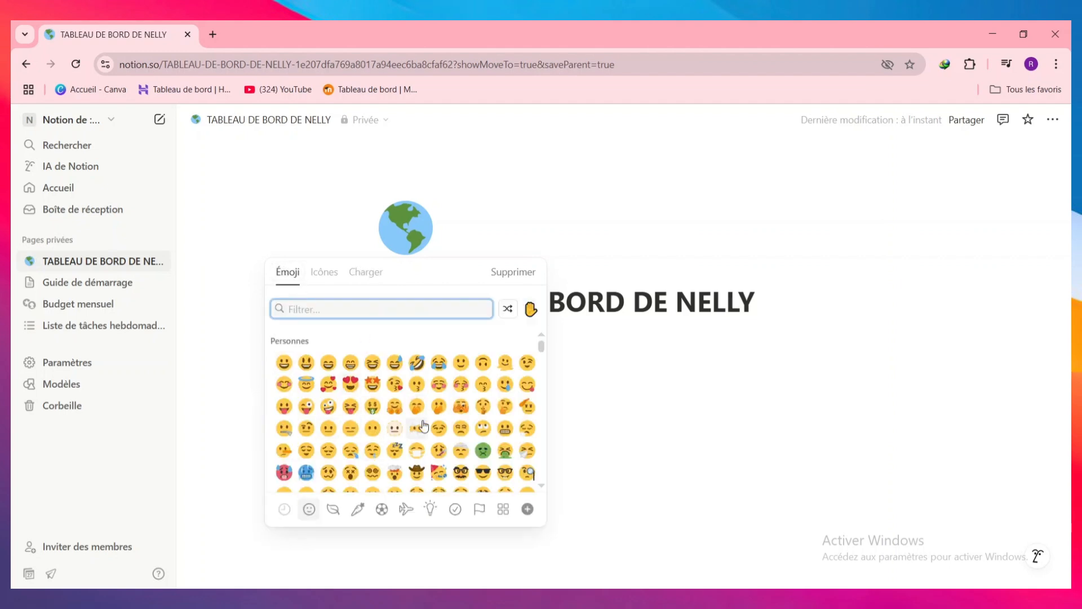
scroll(424, 427, "down", 4)
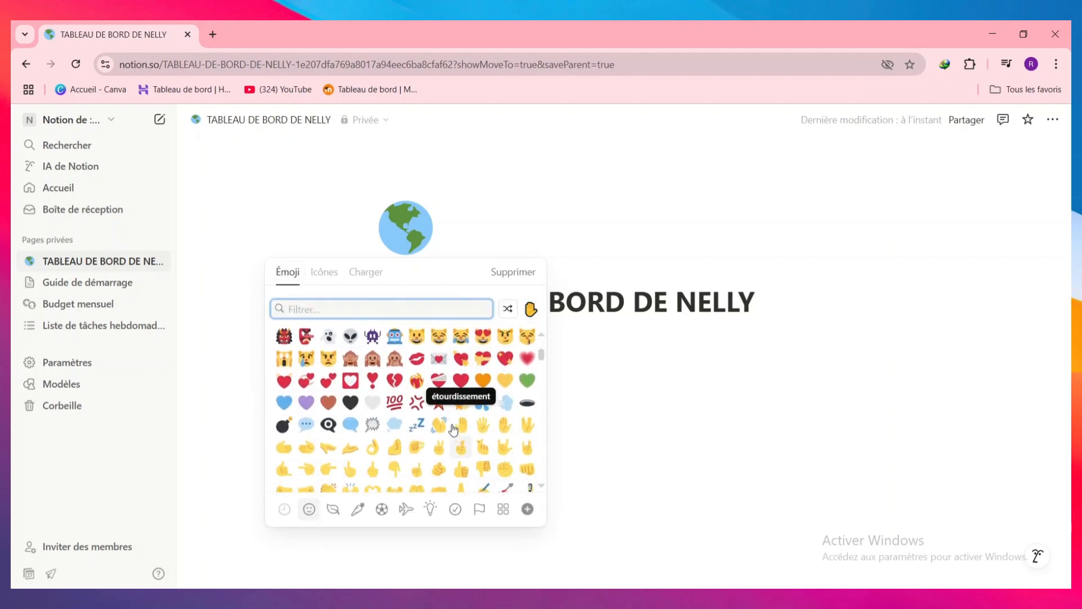
scroll(454, 430, "down", 8)
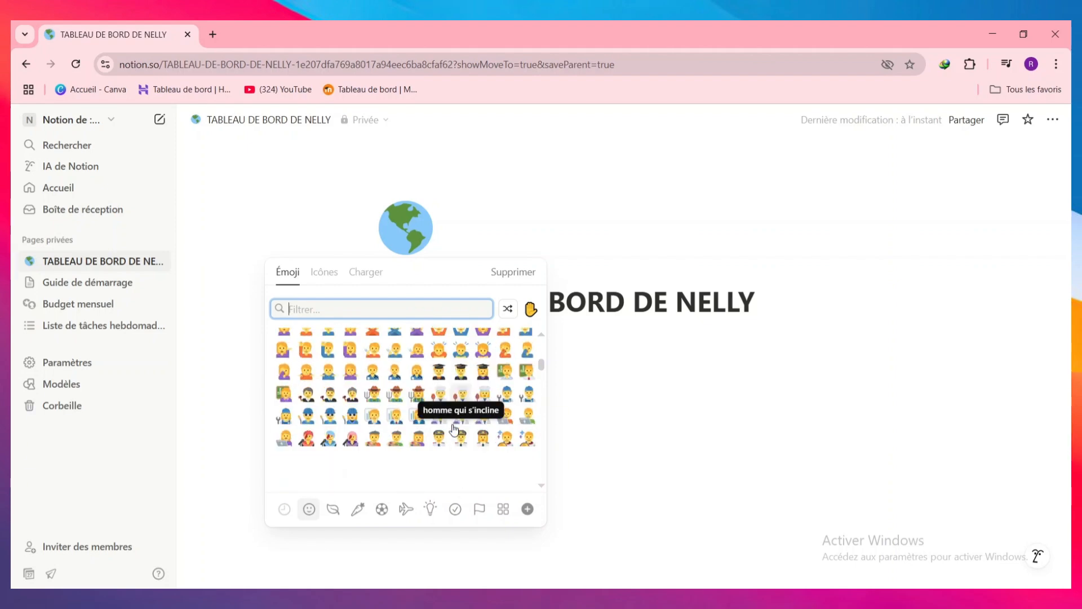
scroll(377, 372, "down", 3)
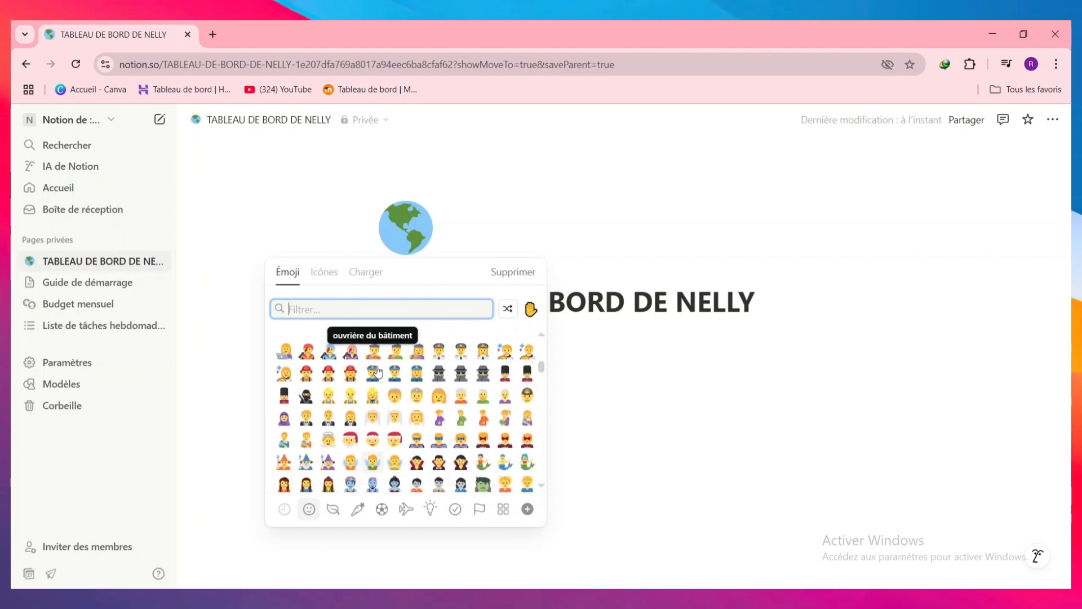
scroll(377, 371, "down", 5)
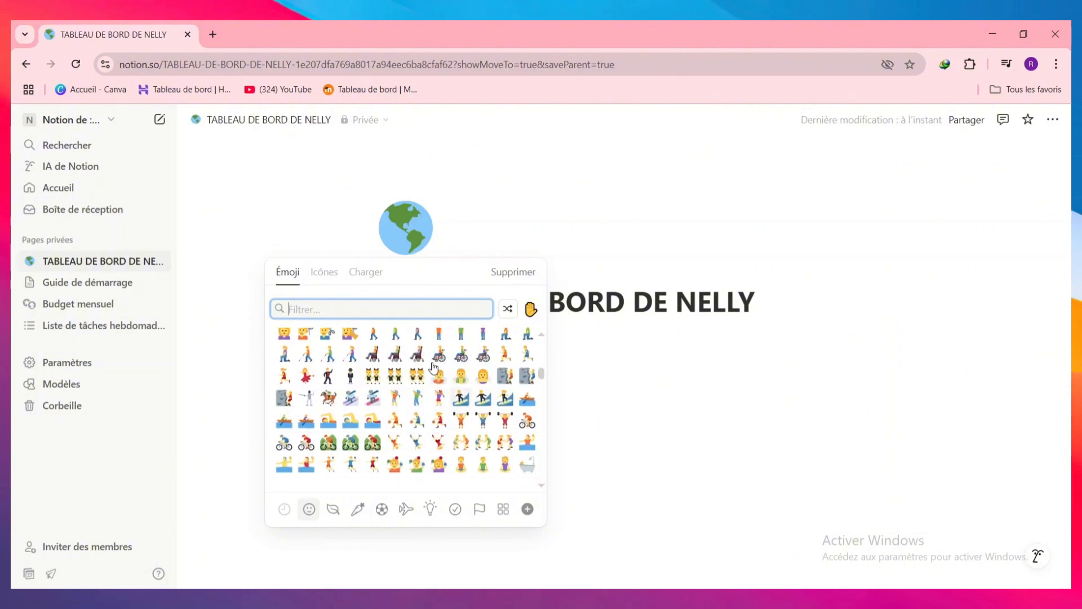
scroll(397, 397, "up", 3)
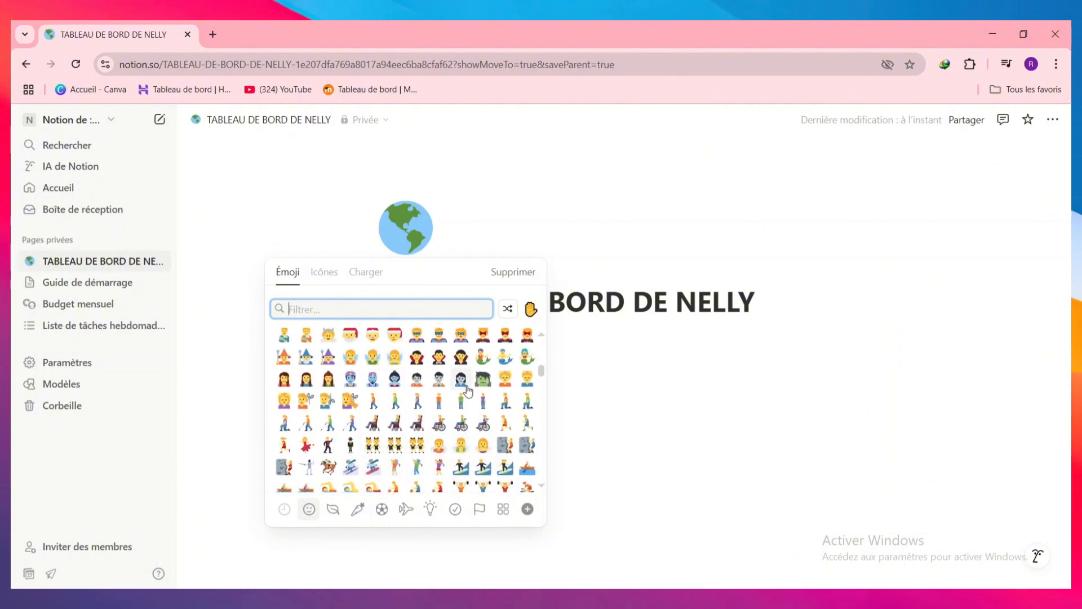
type("ORD")
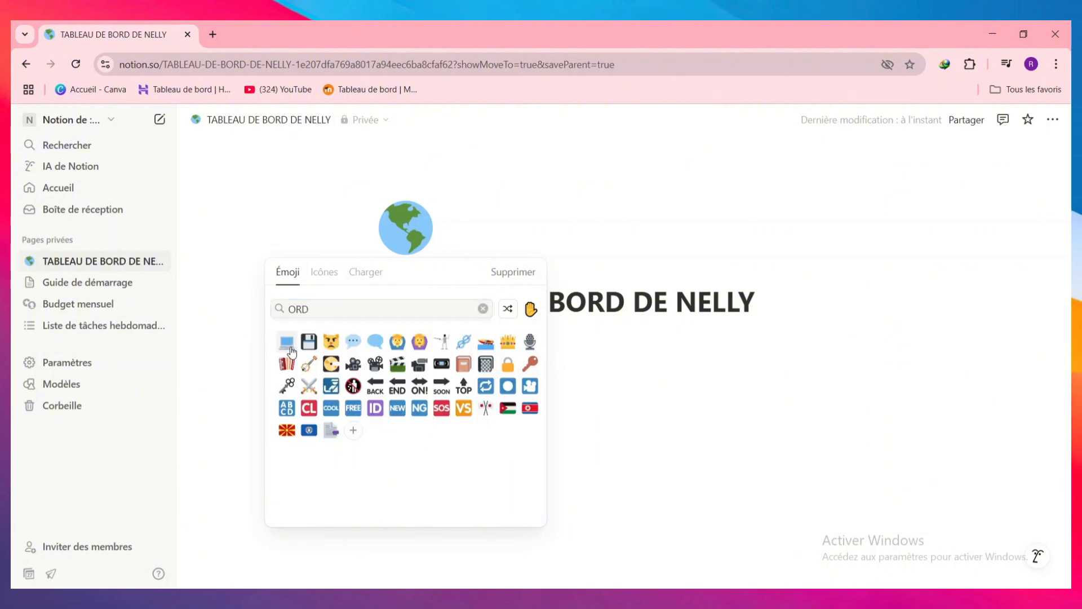
left_click(290, 348)
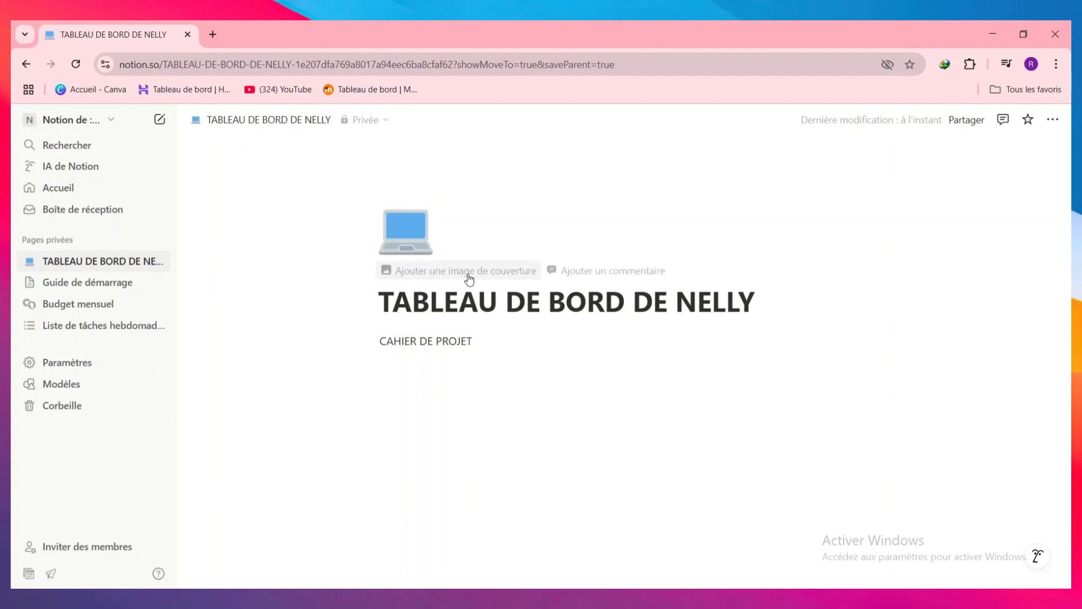
Step: Add a cover image to the page and browse the gallery of replacement covers
left_click(468, 275)
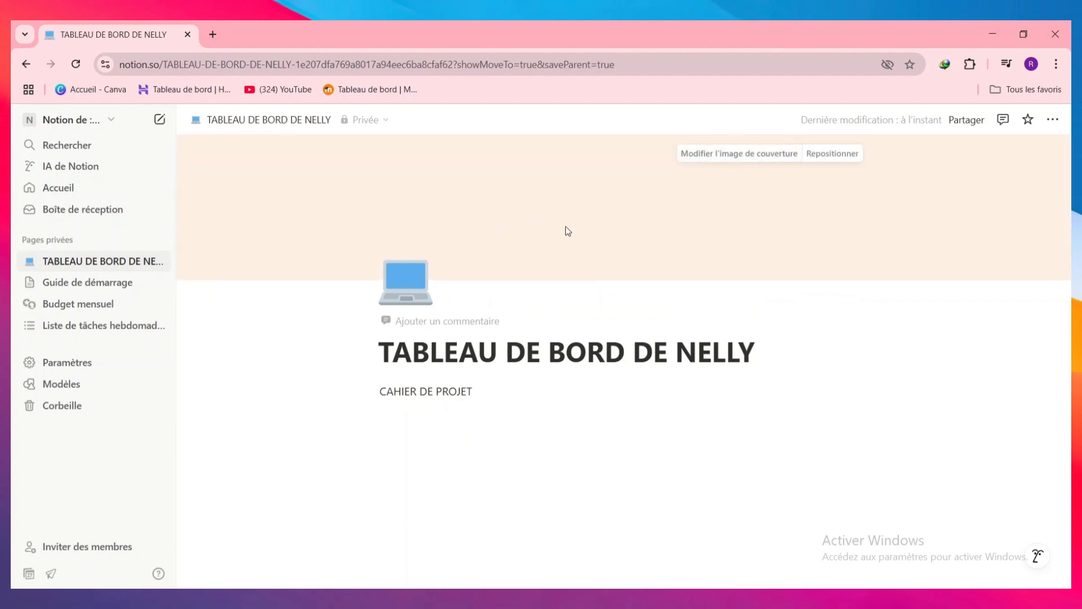
left_click(730, 161)
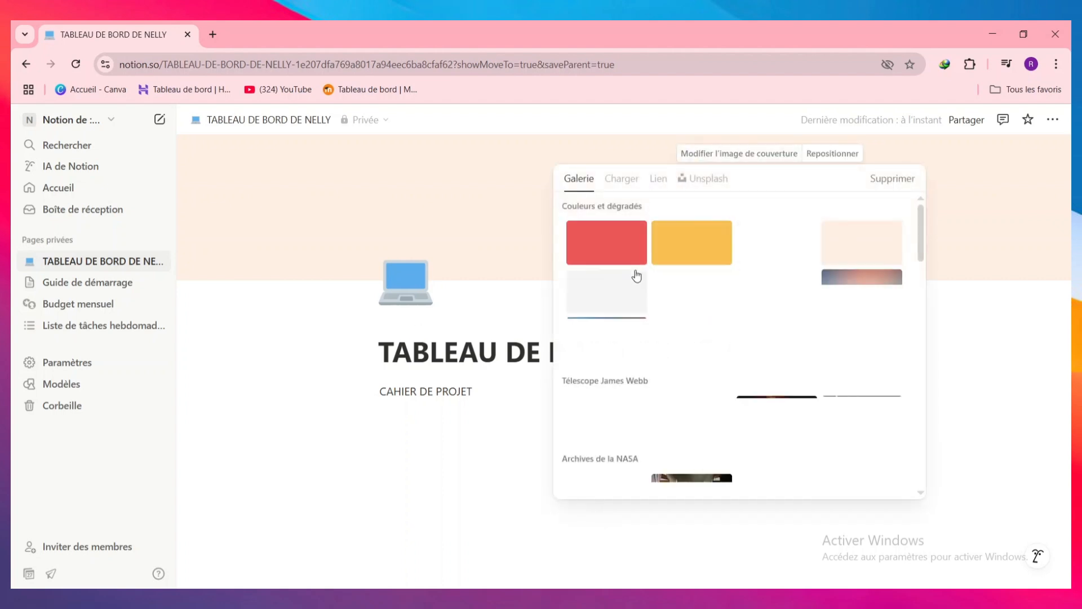
scroll(652, 361, "down", 1)
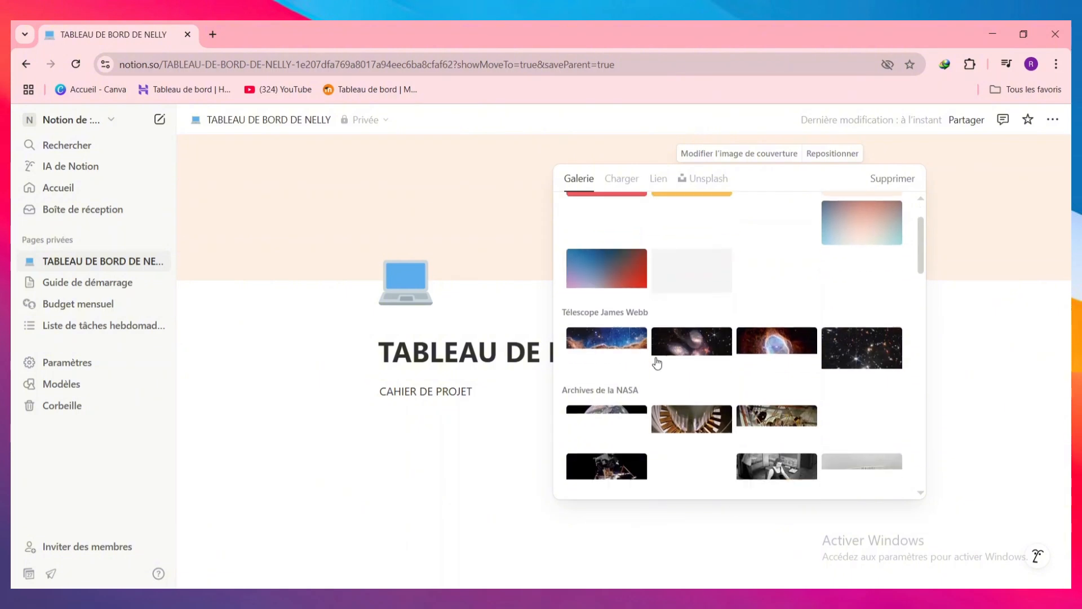
scroll(676, 386, "down", 2)
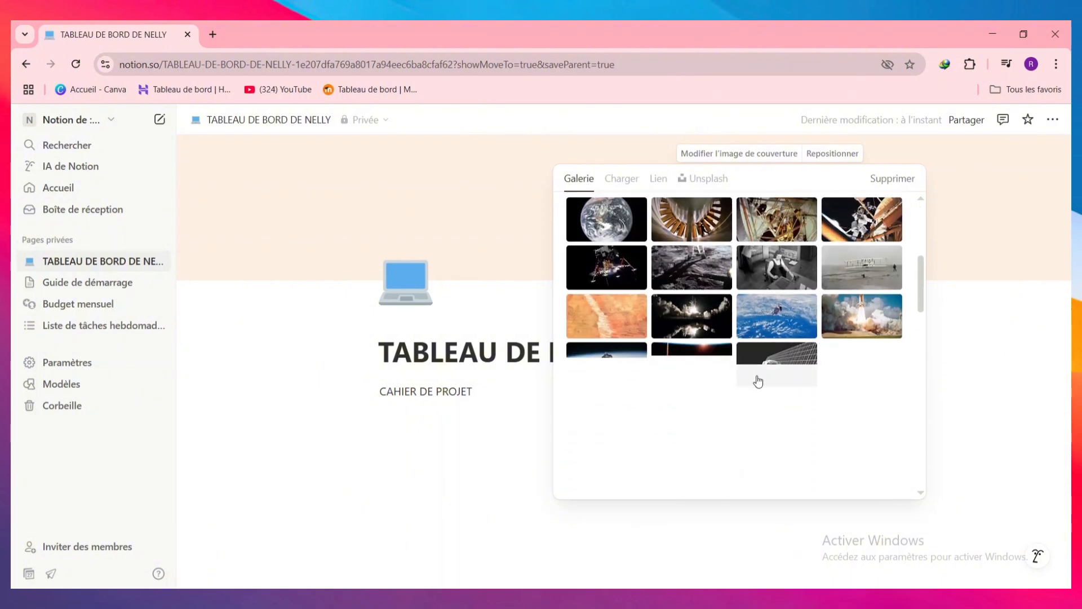
scroll(759, 382, "up", 4)
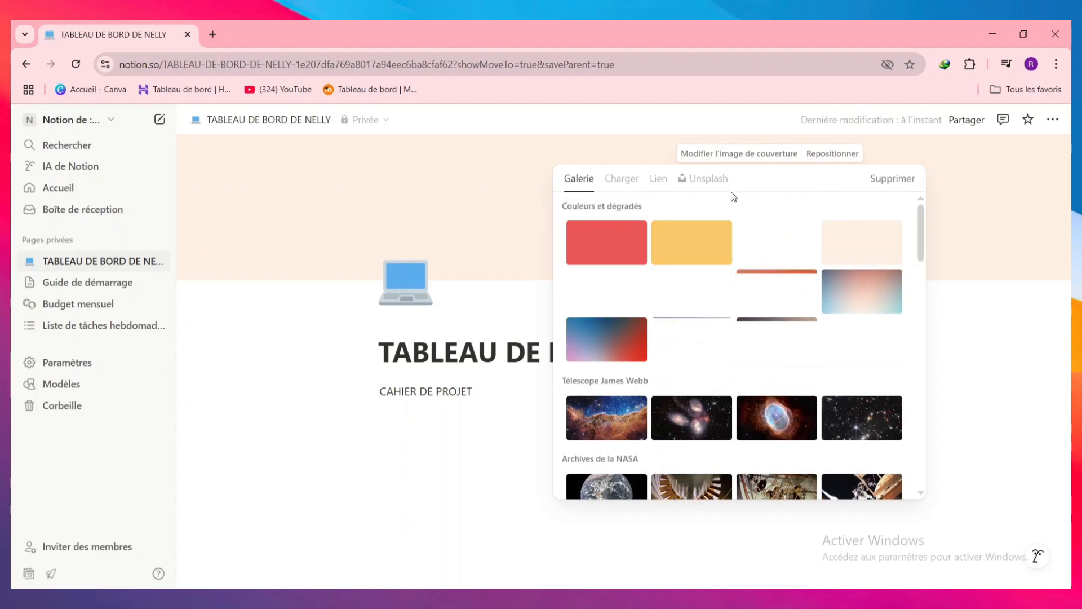
Step: Search the Unsplash covers for "TRAVAIL", look through the results, and view the file upload option
left_click(723, 179)
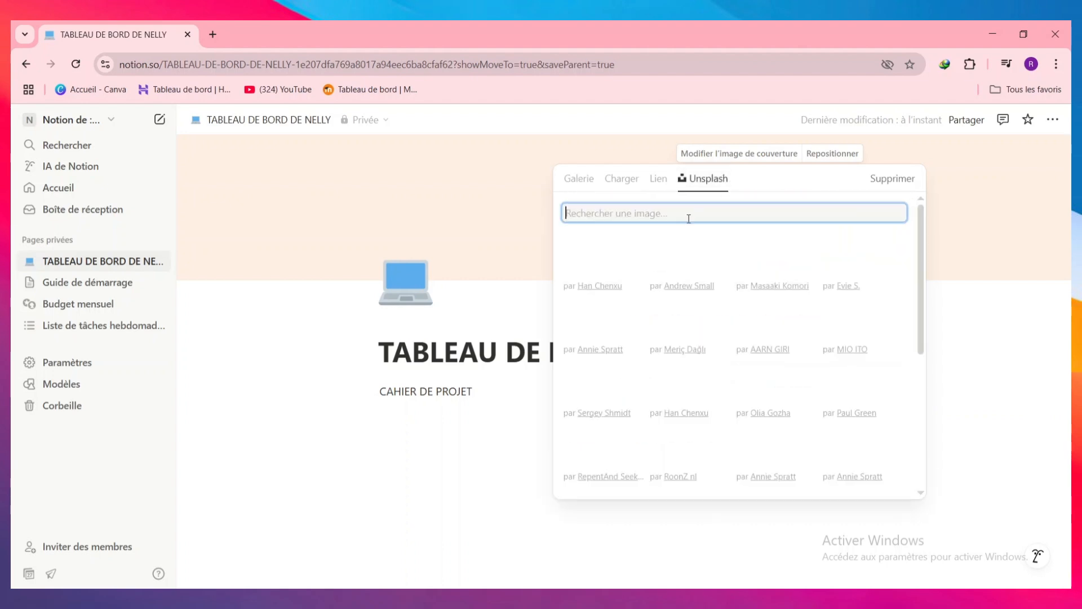
type("TRAVAI")
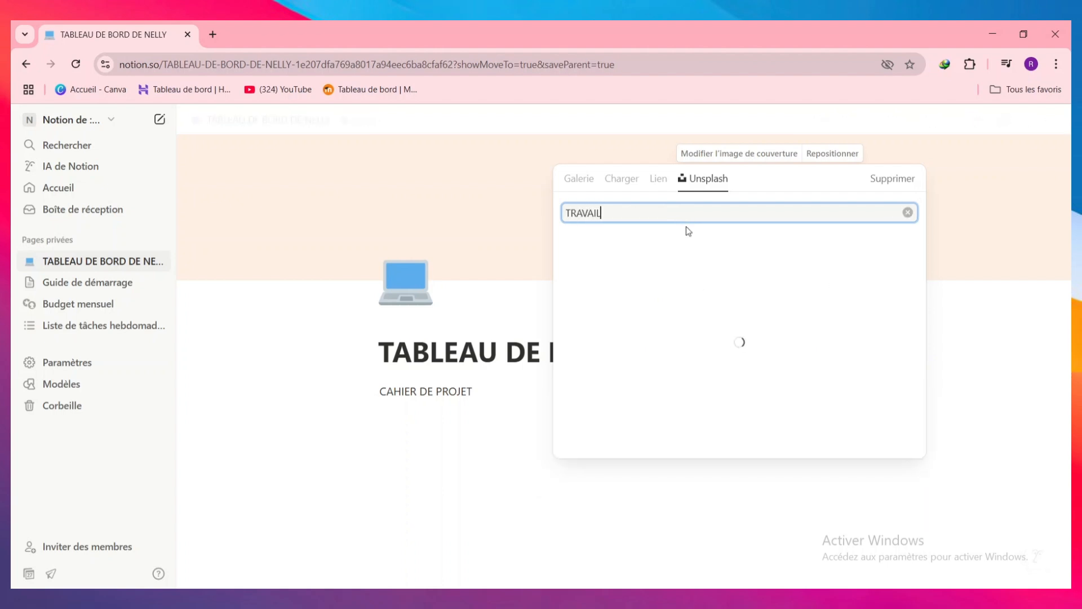
type("L")
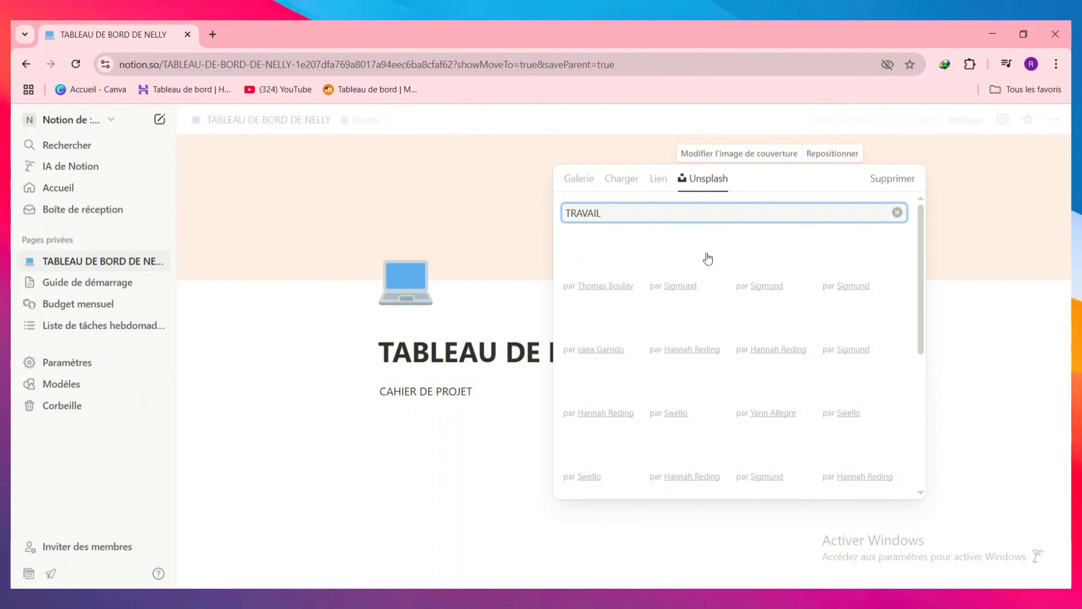
scroll(795, 294, "down", 2)
scroll(790, 302, "up", 2)
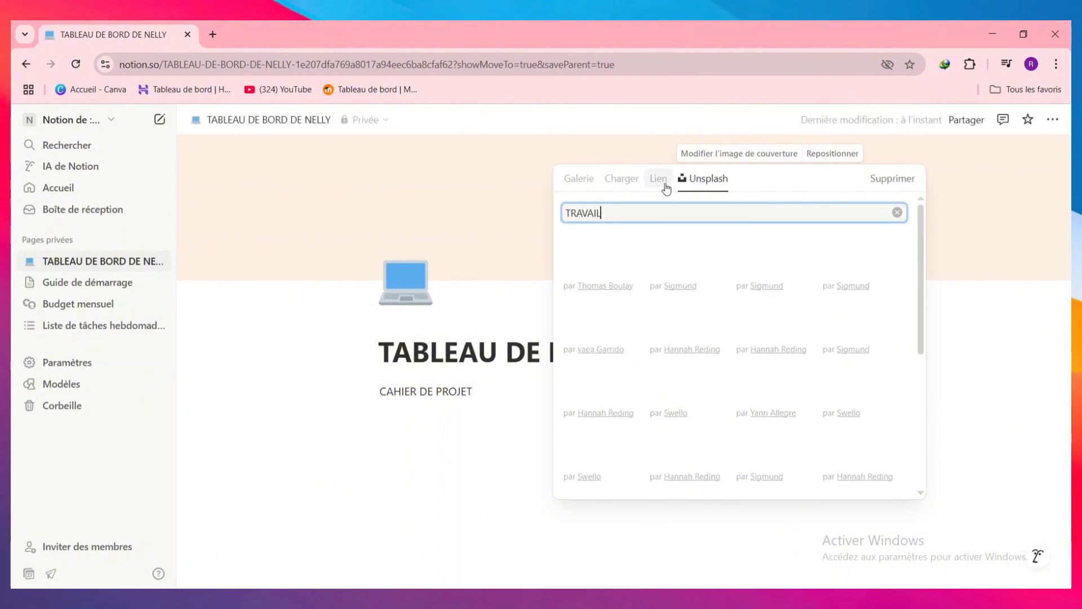
left_click(622, 179)
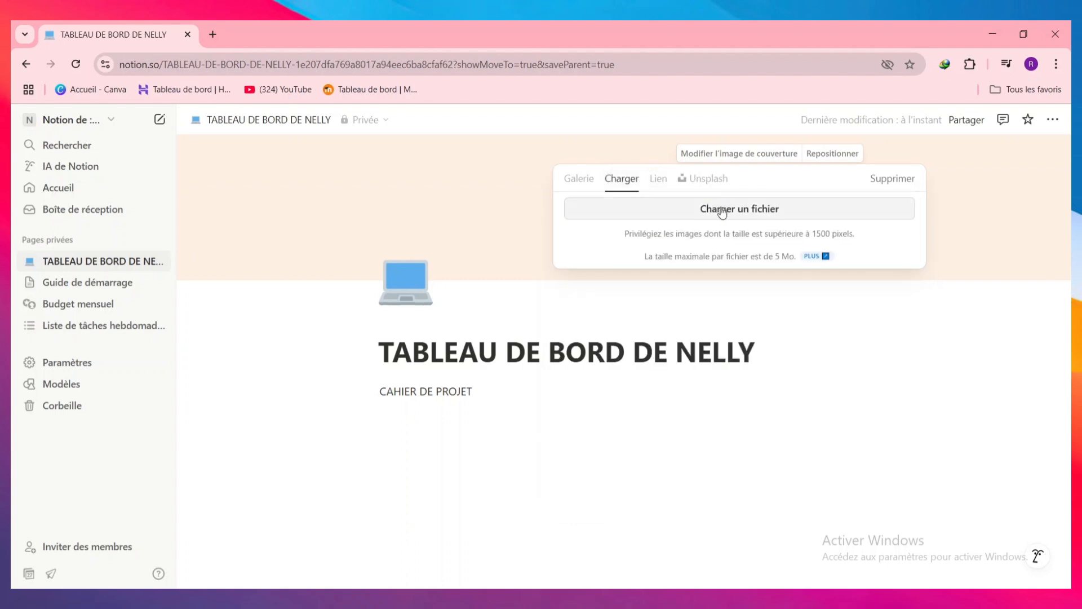
Step: Open Pinterest in a new browser tab
left_click(218, 41)
type("PIN")
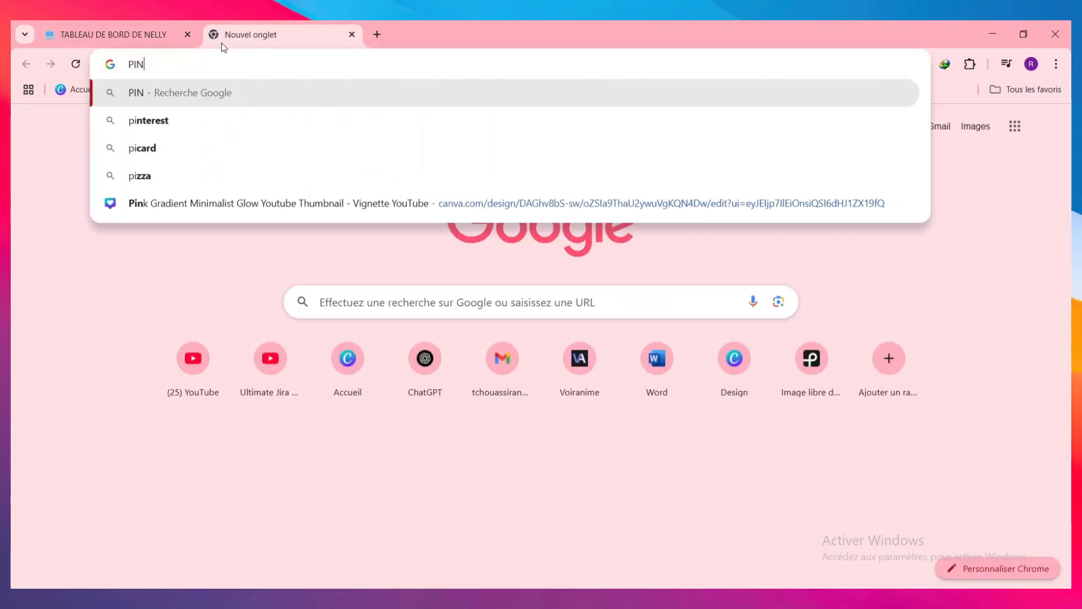
type("TEREST")
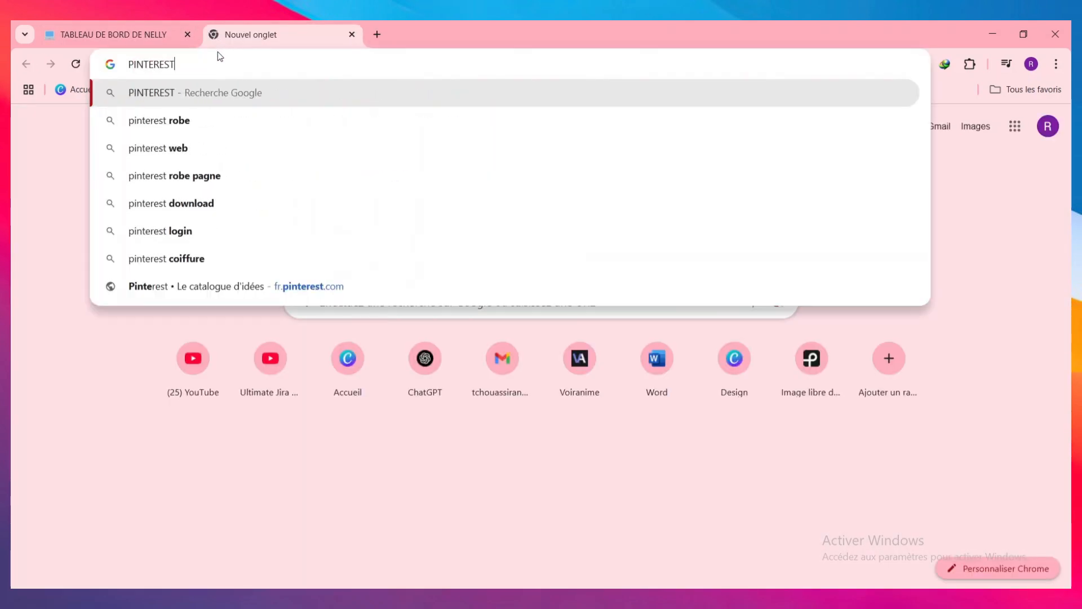
key("Return")
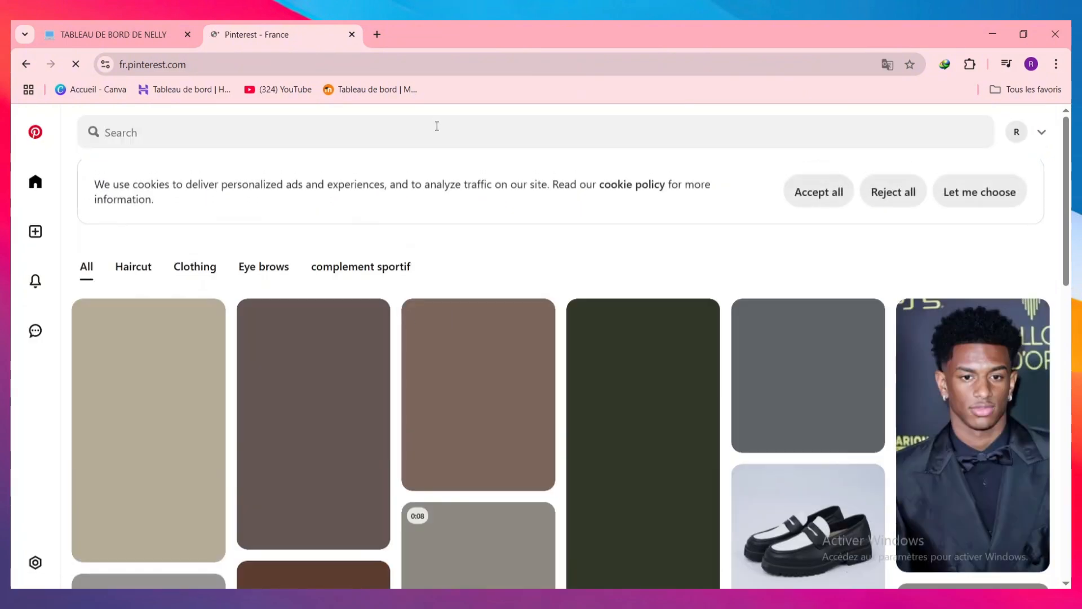
Step: Search Pinterest for "NOTION IMAGRE"
scroll(436, 126, "down", 5)
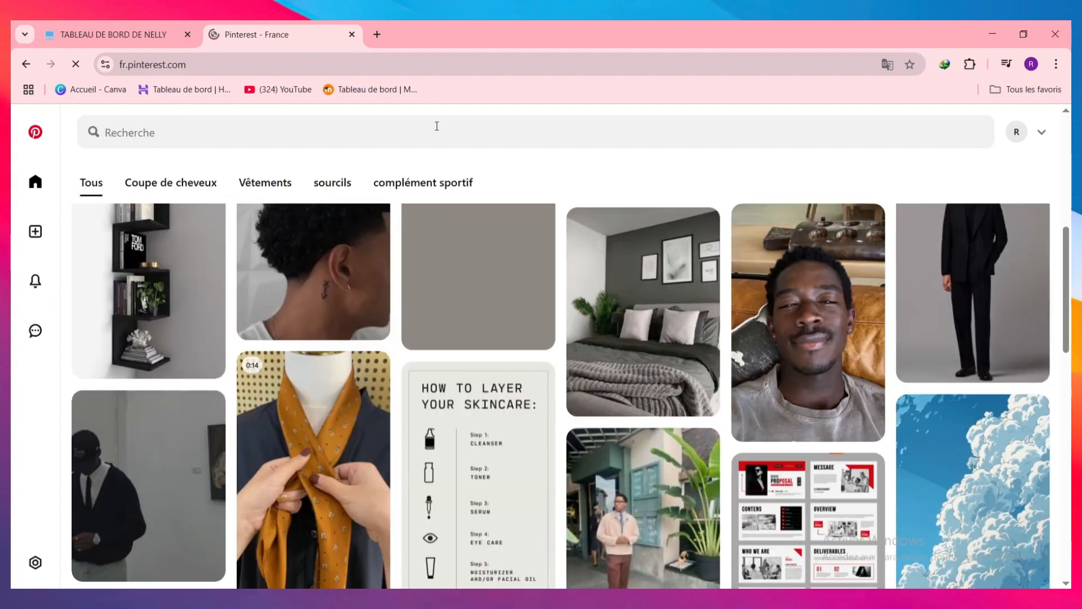
left_click(437, 126)
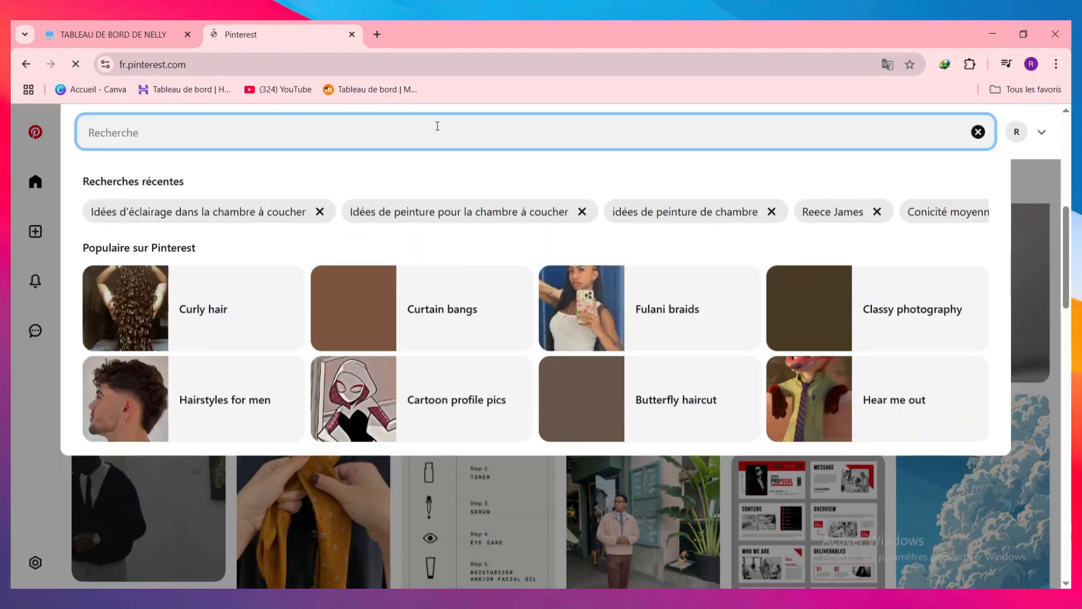
type("NOTION")
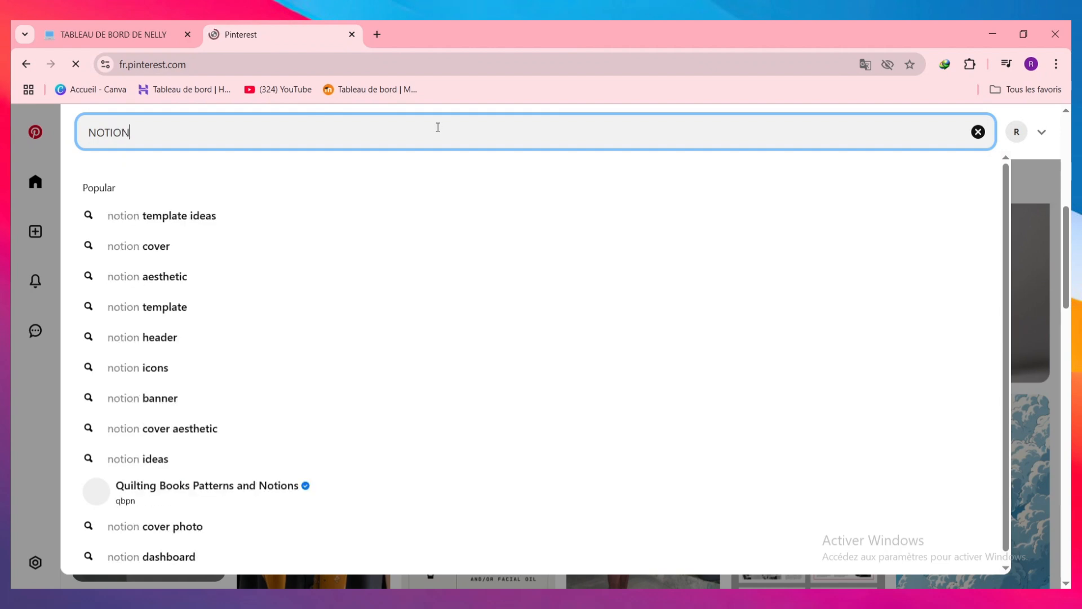
type(" IMAGRE")
key("Return")
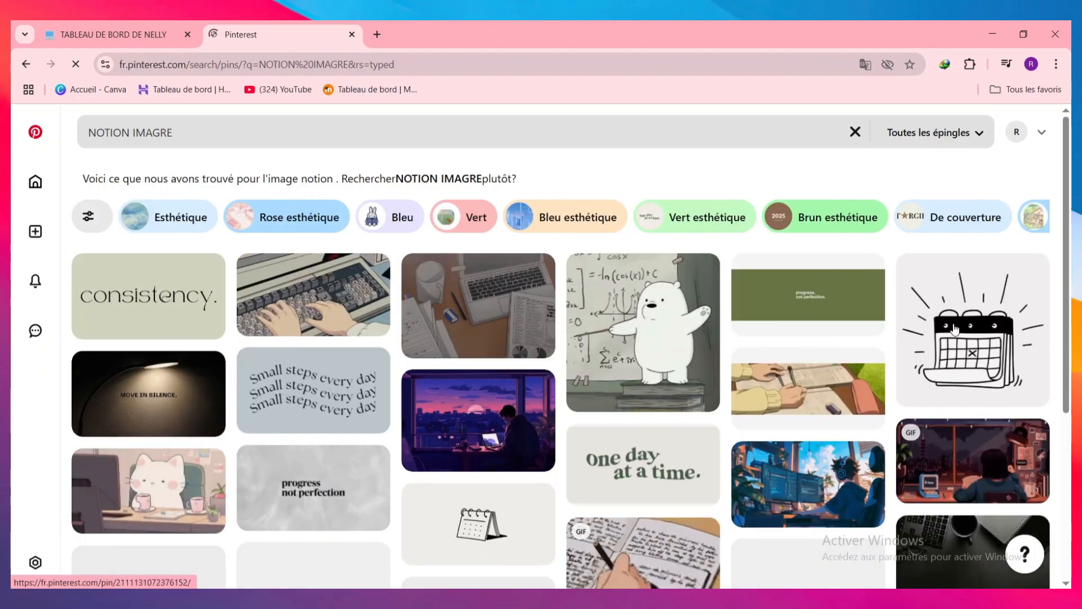
Step: Open the black desk pin with the keyboard, coffee cup and notebook, and copy its image address
scroll(727, 394, "down", 2)
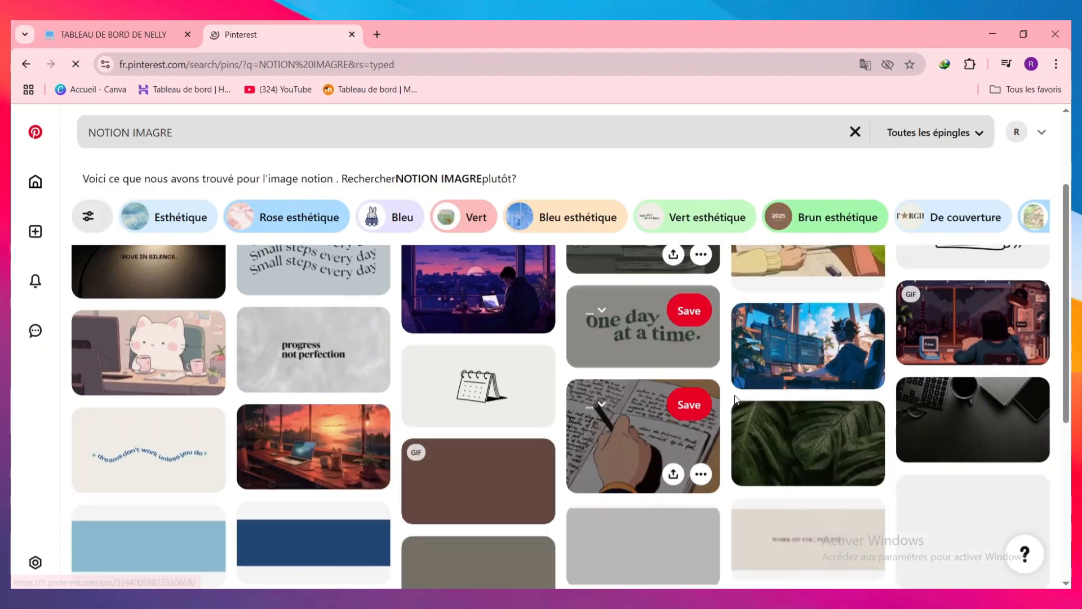
left_click(927, 402)
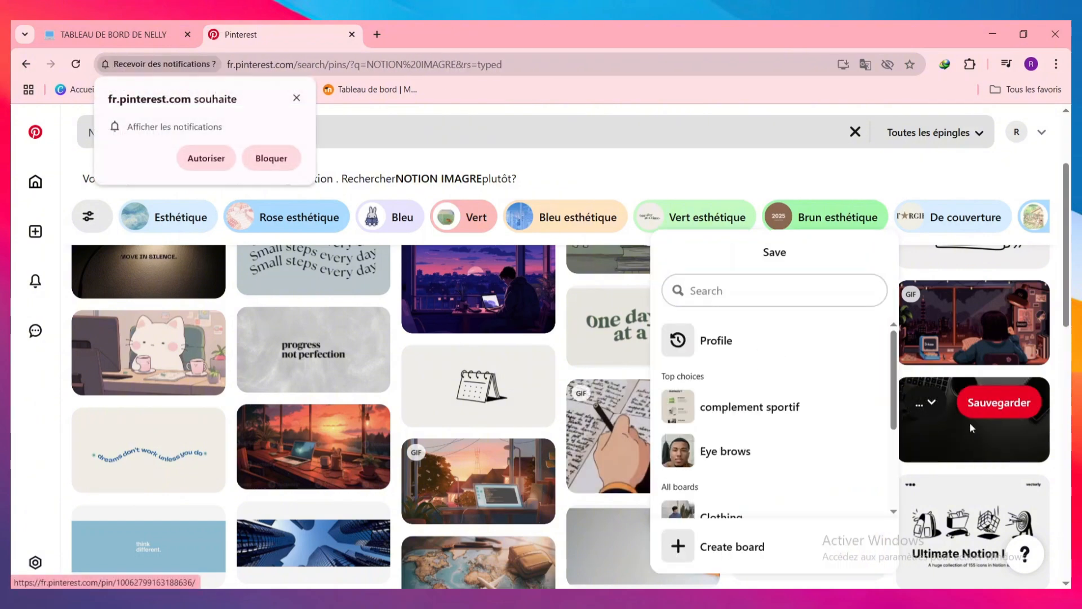
left_click(970, 425)
left_click(961, 440)
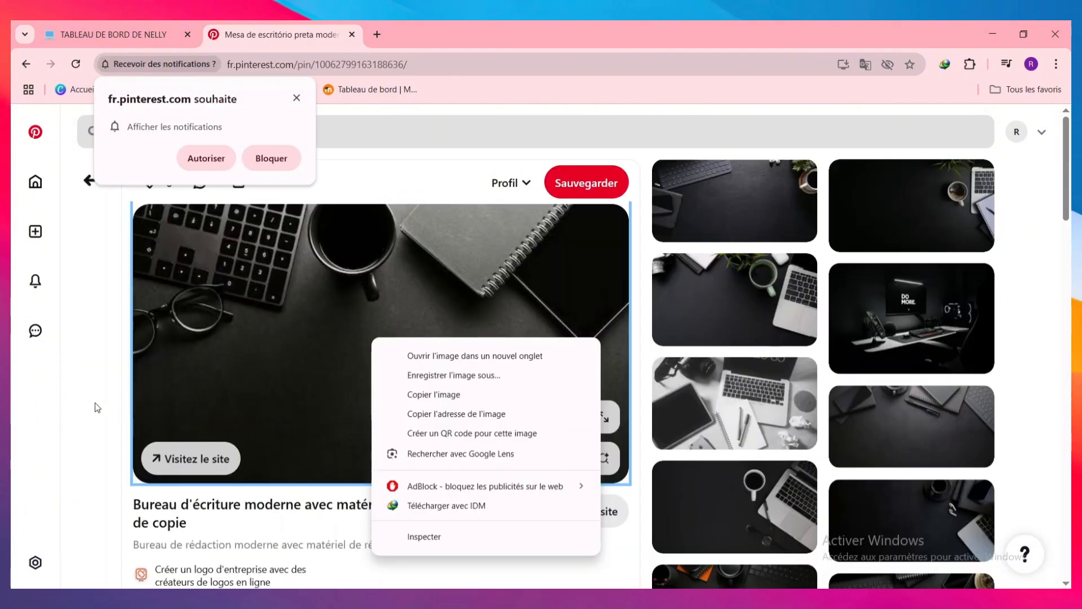
left_click(96, 402)
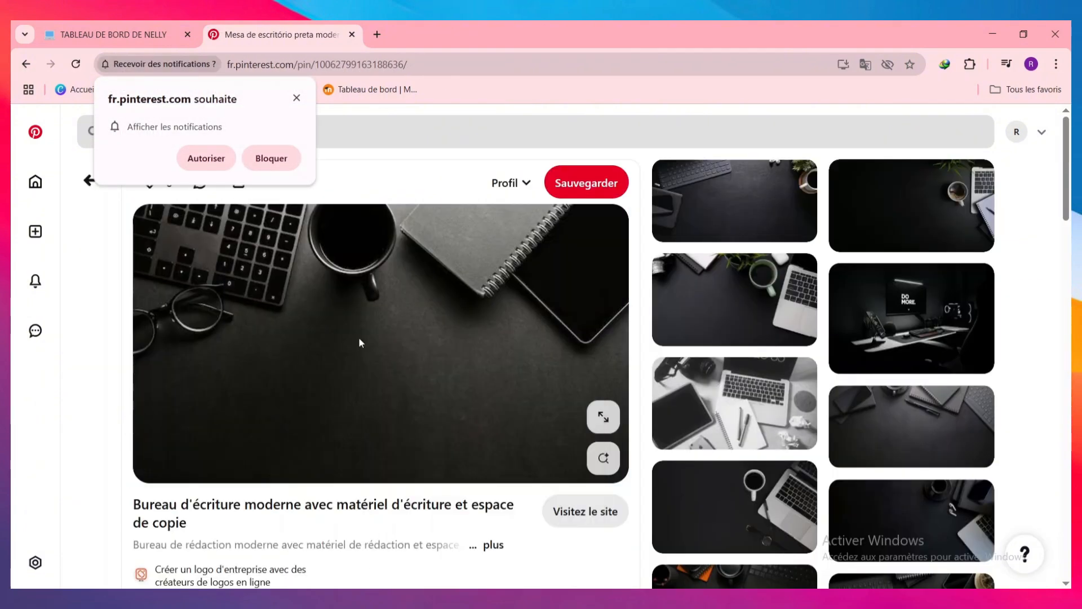
right_click(360, 337)
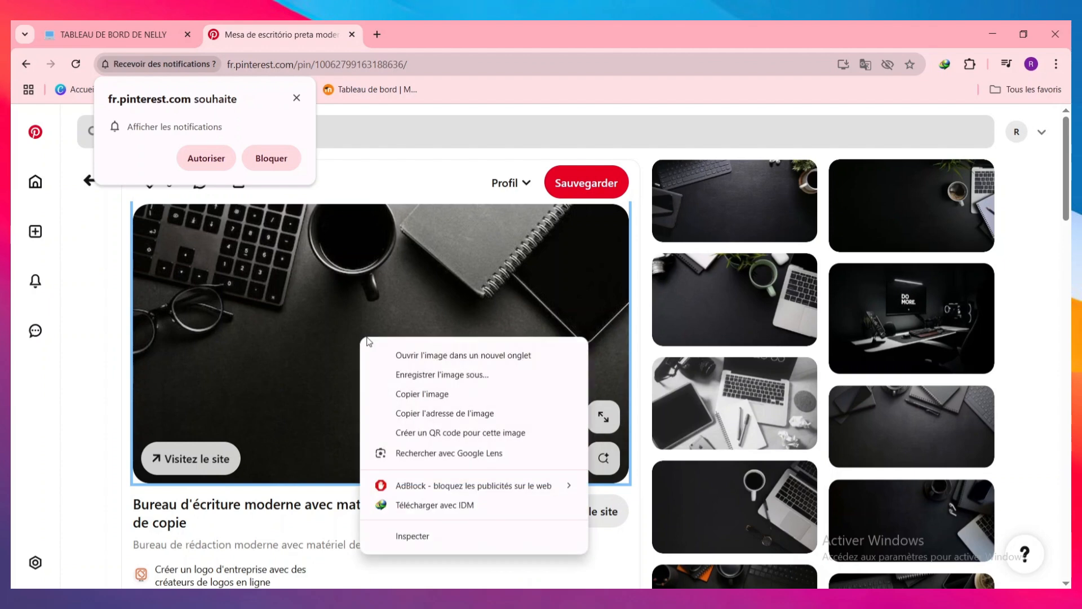
left_click(455, 423)
Step: Switch back to the Notion page and set its cover from the copied image link
left_click(144, 21)
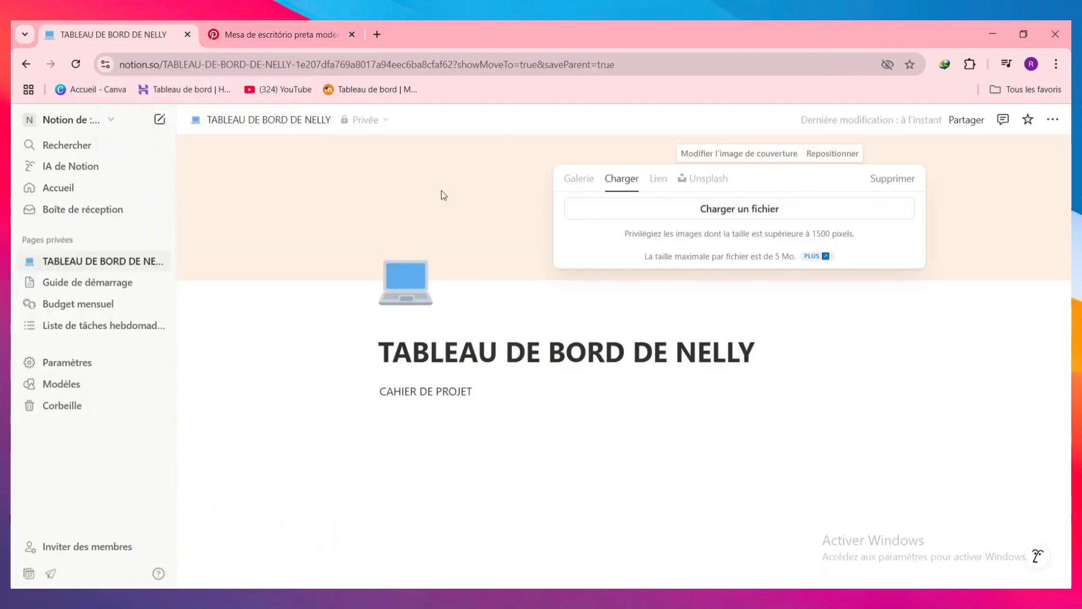
left_click(659, 180)
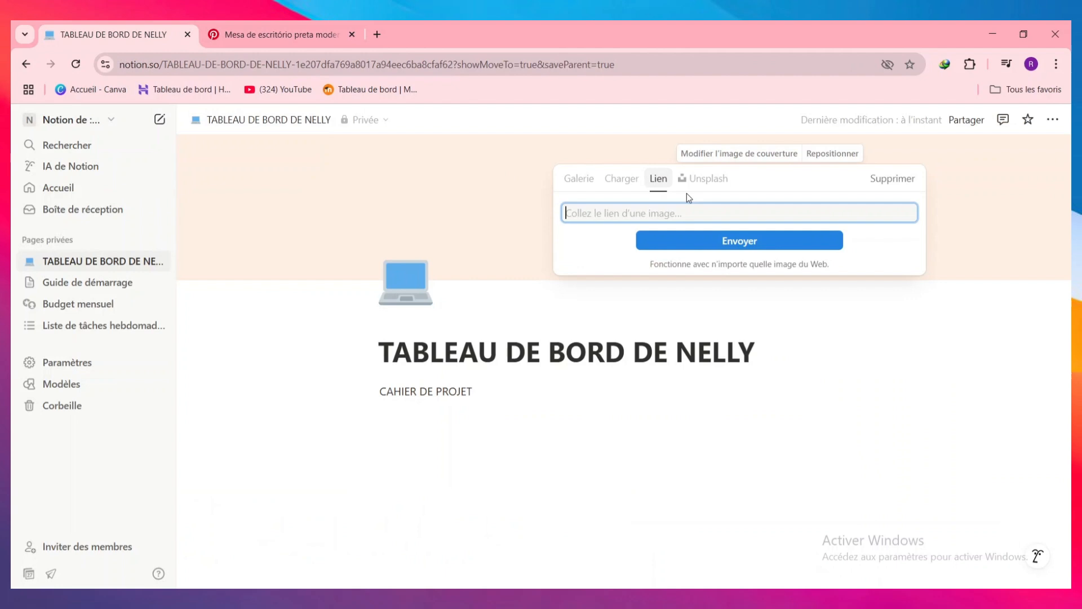
right_click(681, 221)
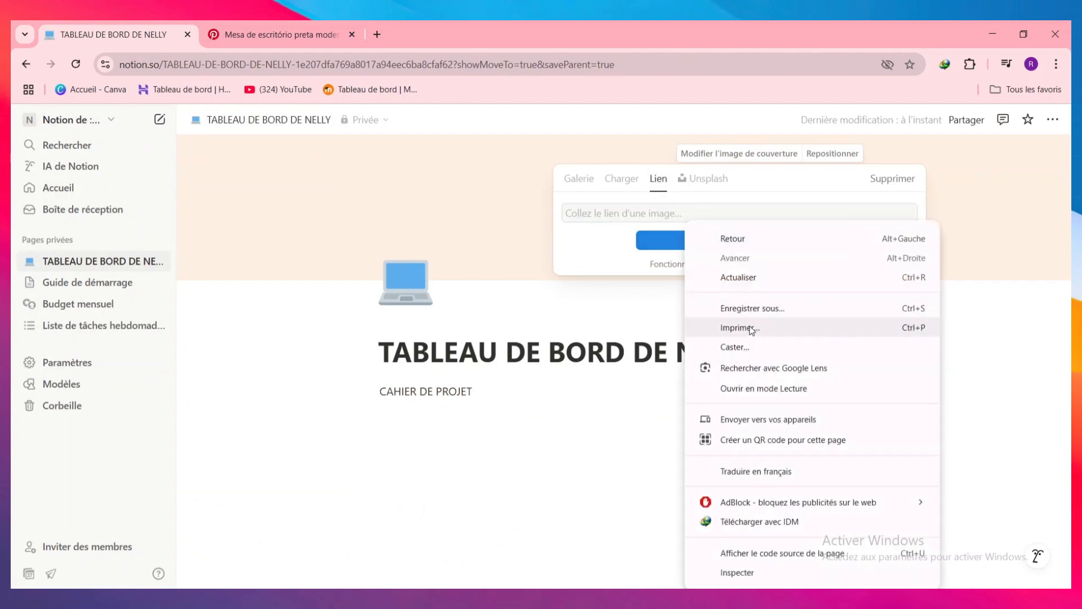
left_click(644, 215)
right_click(644, 215)
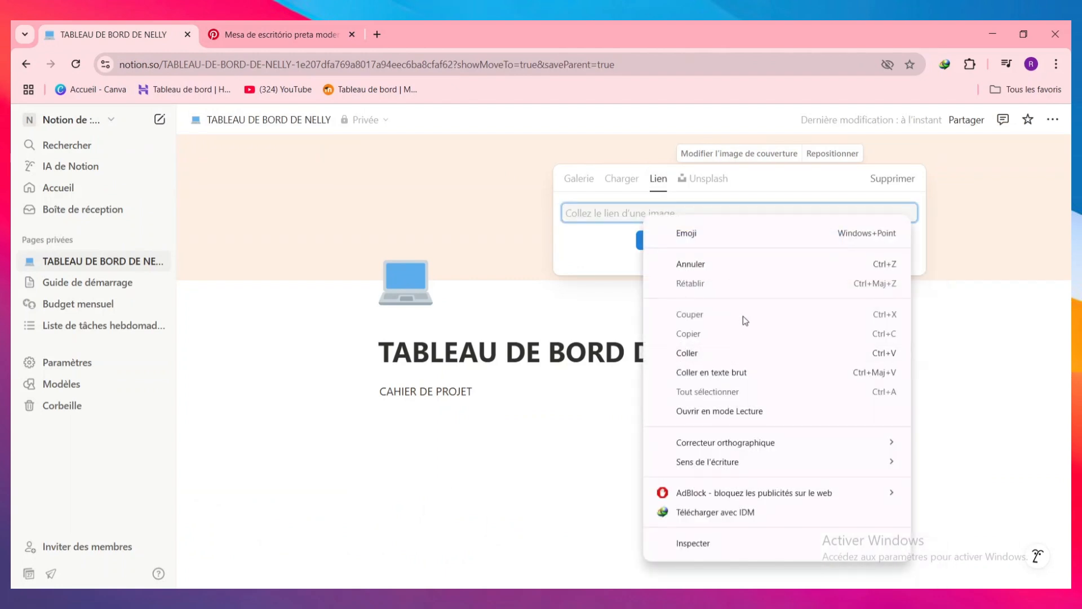
left_click(687, 352)
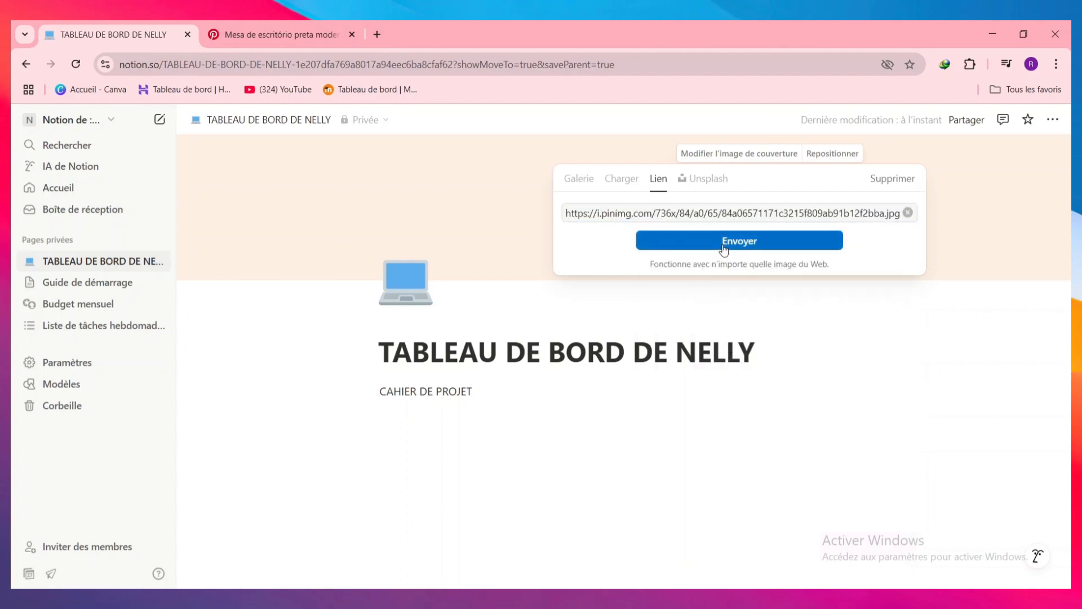
left_click(725, 243)
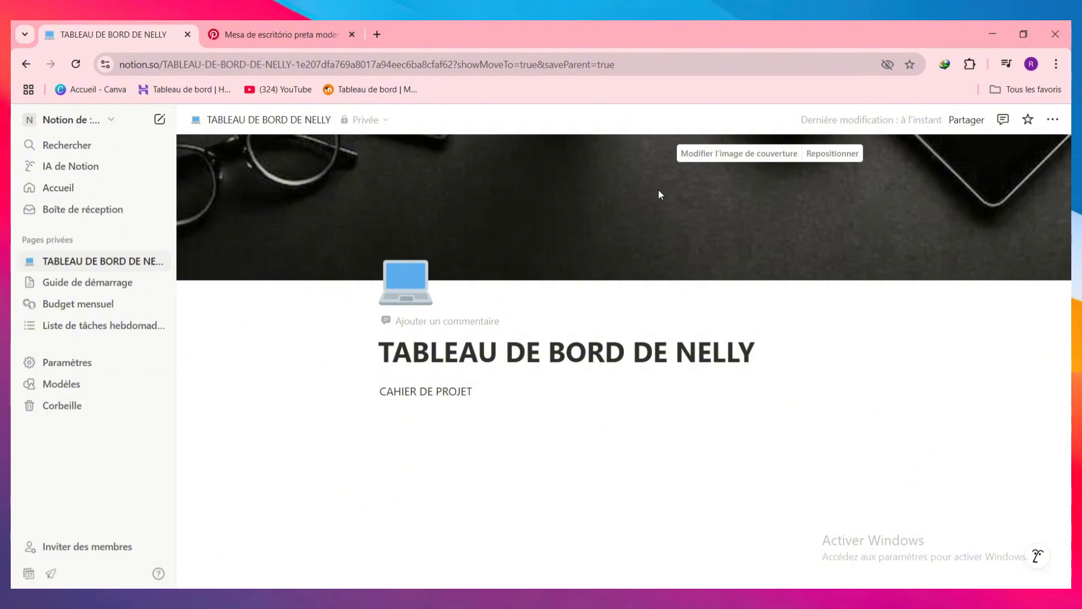
Step: Reposition the cover image so the keyboard, coffee cup and notebook are in view
left_click(832, 153)
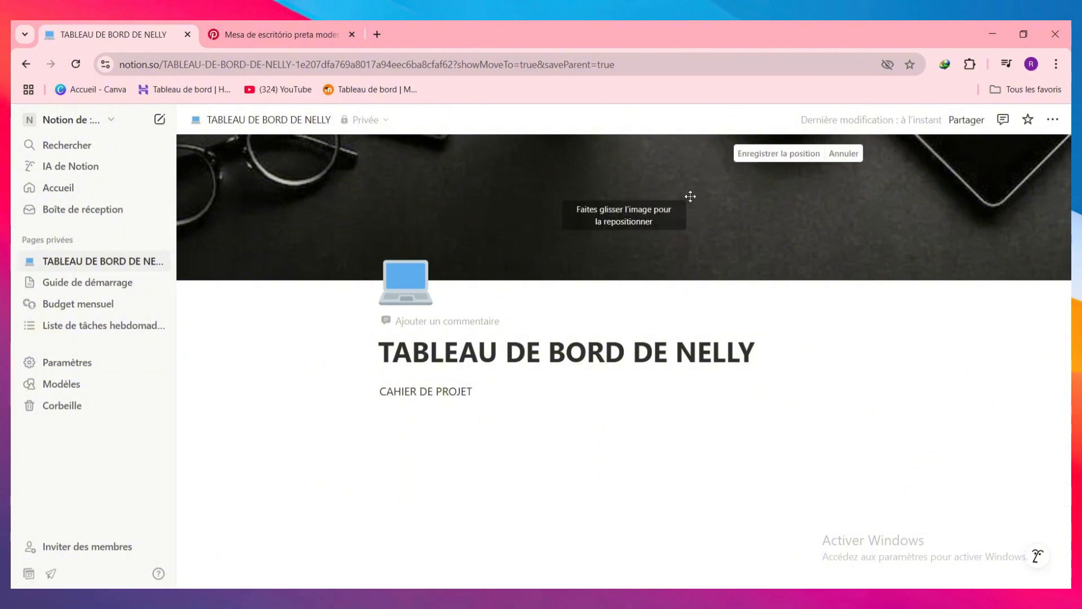
left_click_drag(691, 196, 714, 348)
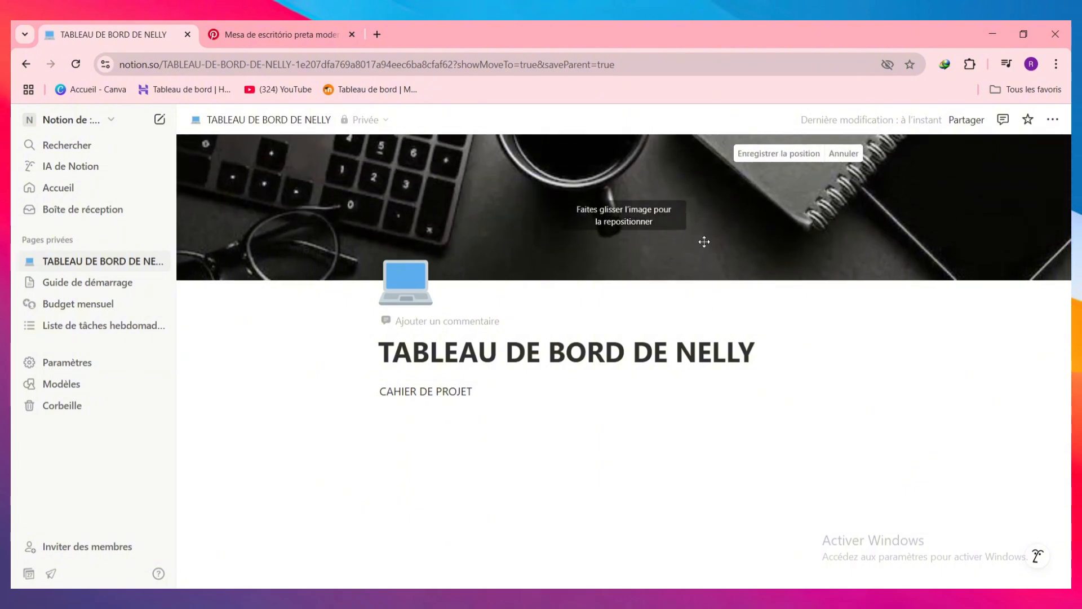
left_click_drag(704, 242, 718, 254)
Step: Return to the Pinterest results, view the GIF of a laptop by a sunset window, and browse more images
key("ctrl+Tab")
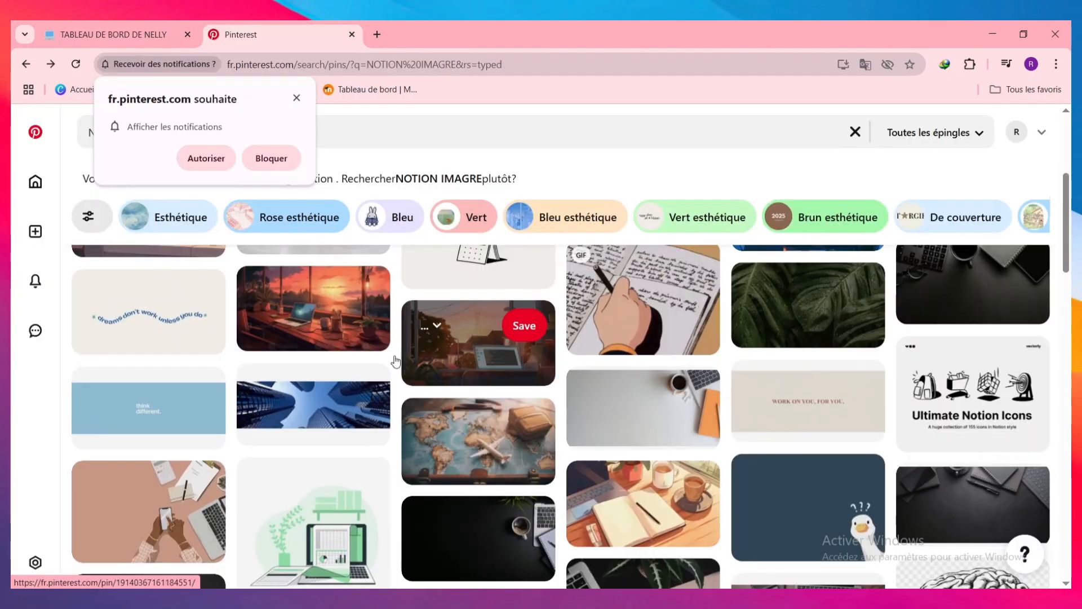
left_click(451, 376)
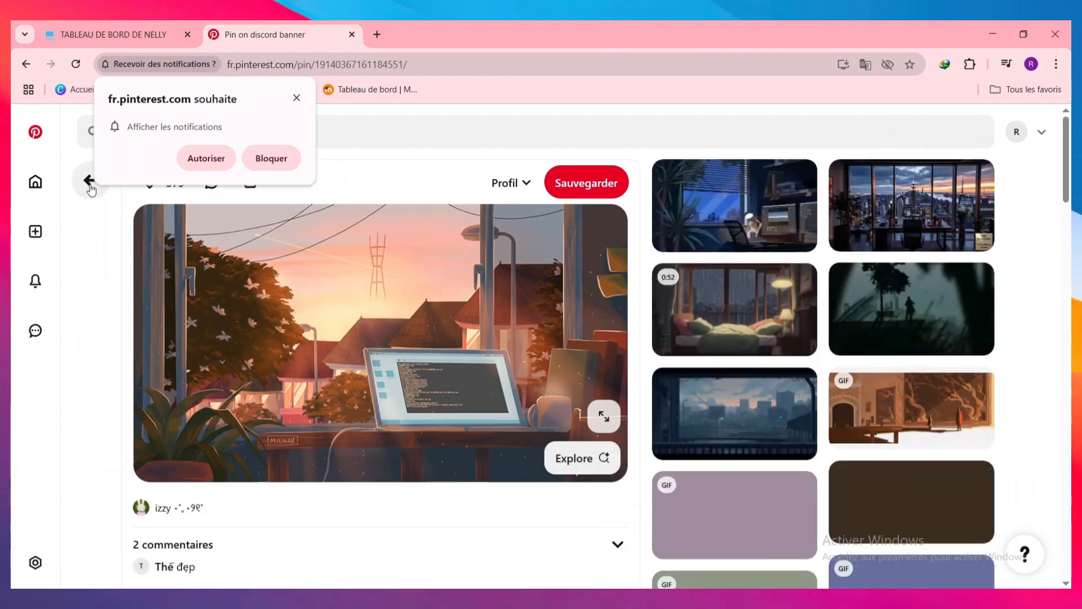
left_click(89, 180)
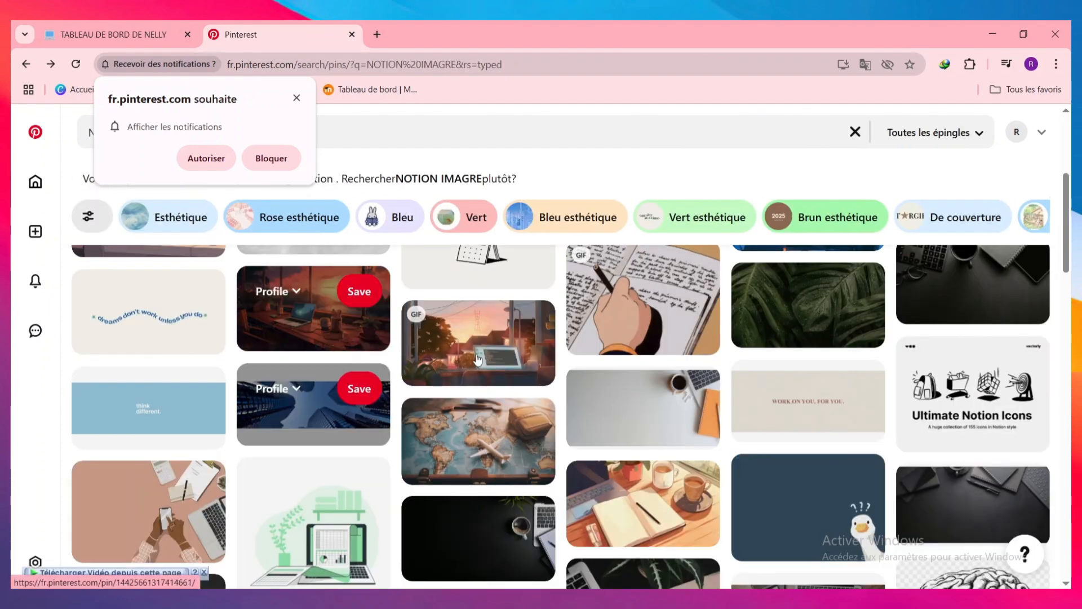
scroll(833, 396, "down", 3)
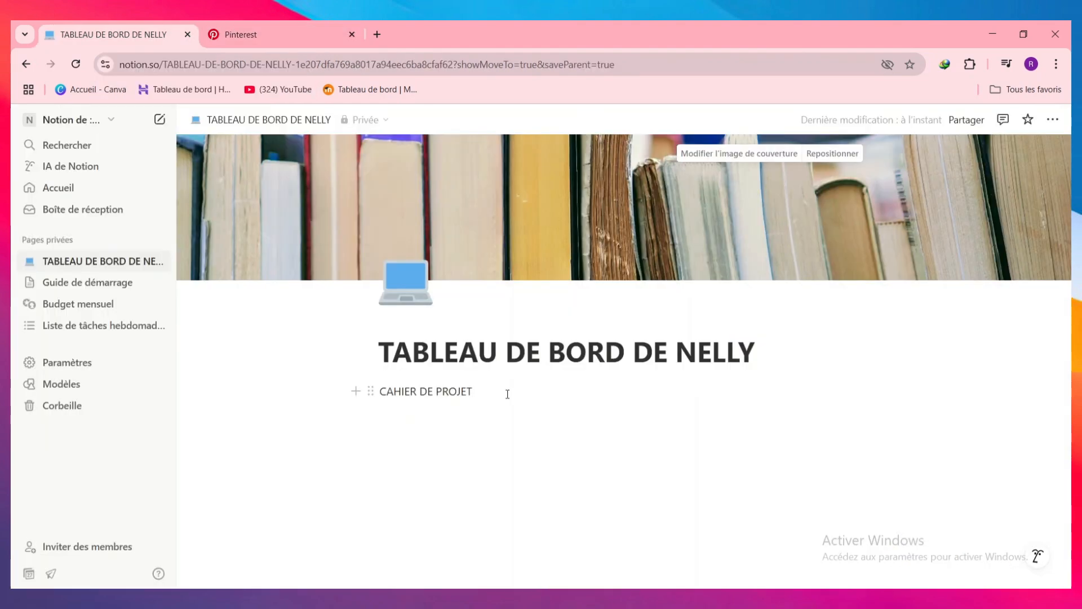
Step: Add an empty text block below "CAHIER DE PROJET" in the Notion page
key("Return")
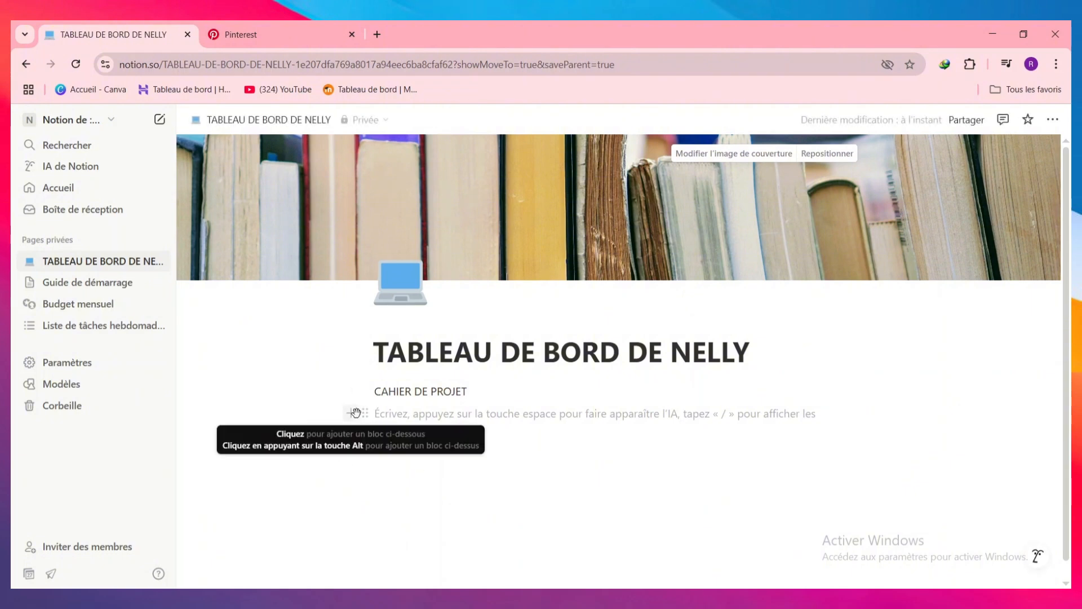
Step: Examine the block types available for the empty block below "CAHIER DE PROJET", including the media and database views
left_click(351, 413)
scroll(461, 285, "down", 4)
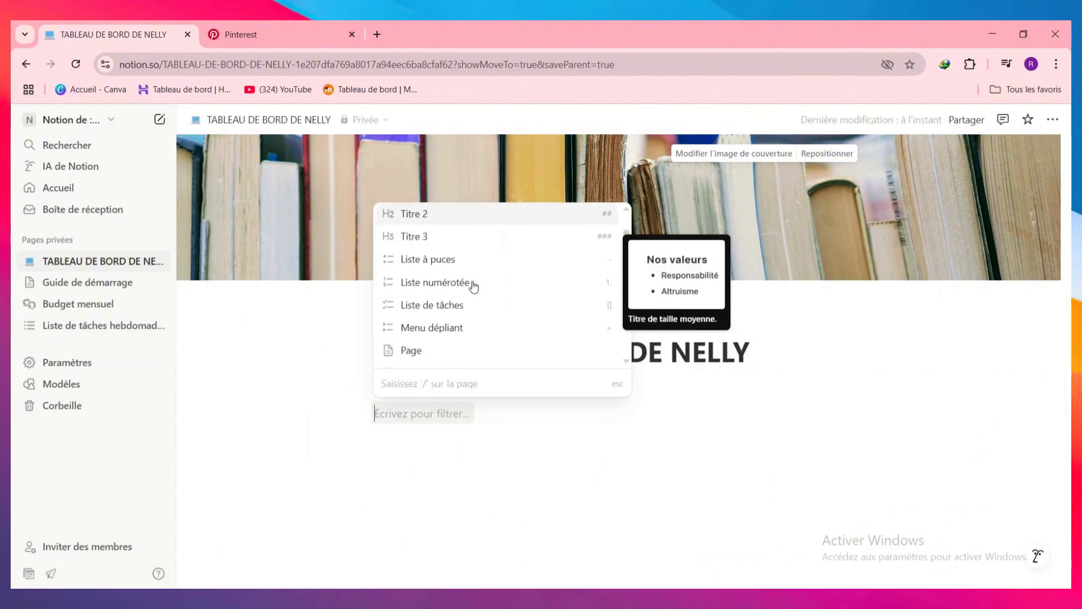
scroll(498, 270, "down", 5)
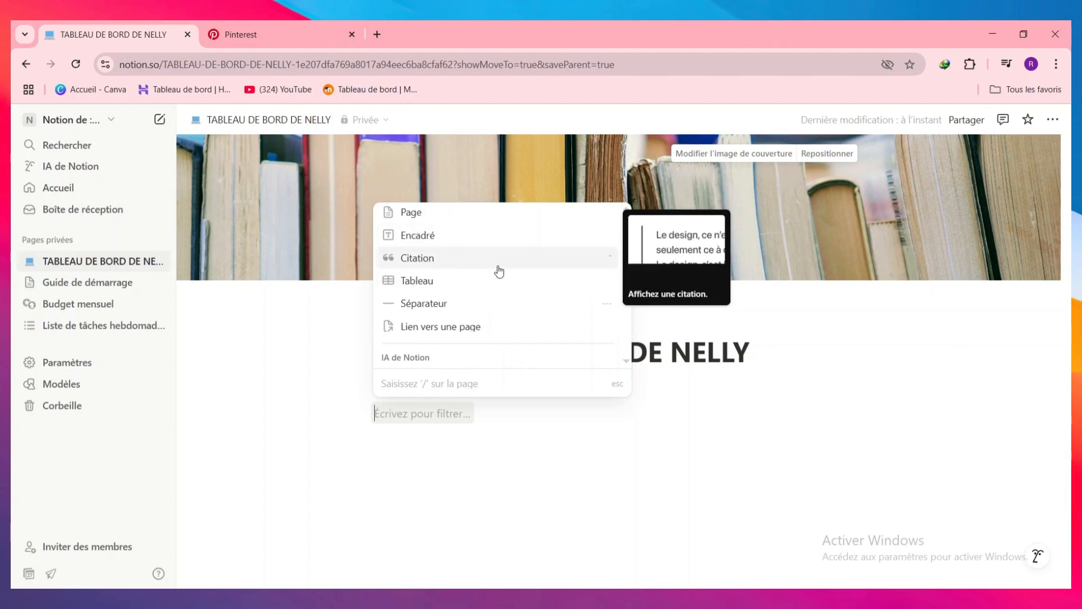
scroll(499, 269, "down", 1)
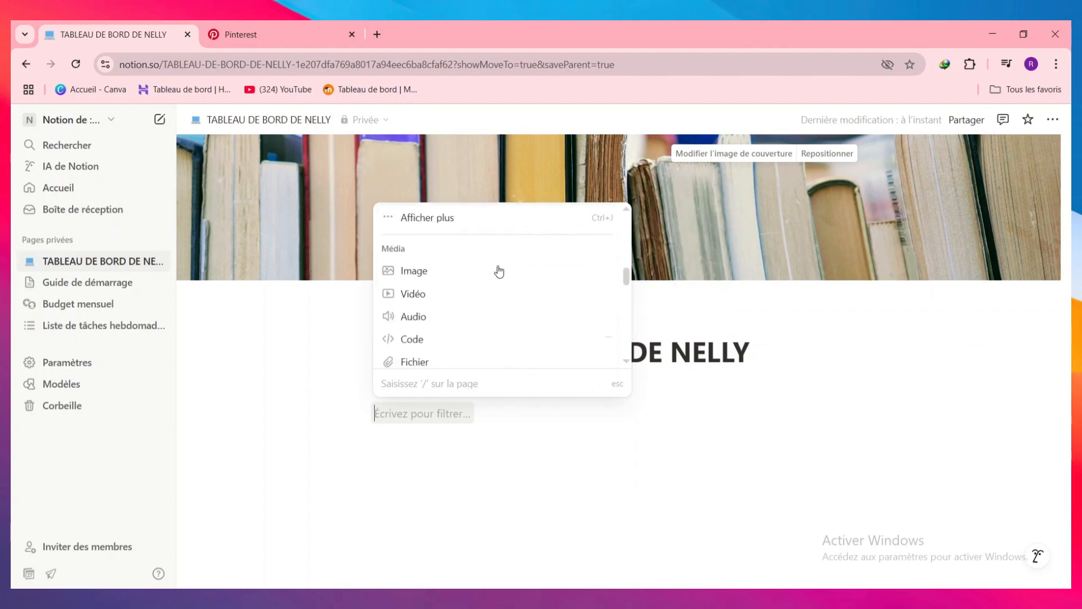
scroll(471, 287, "down", 4)
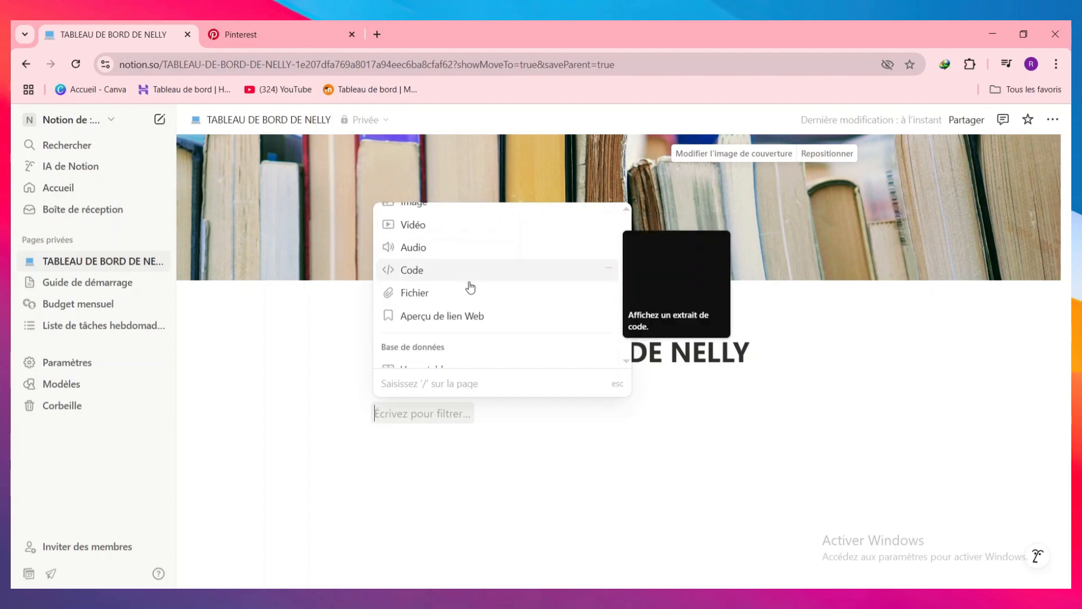
scroll(472, 283, "down", 1)
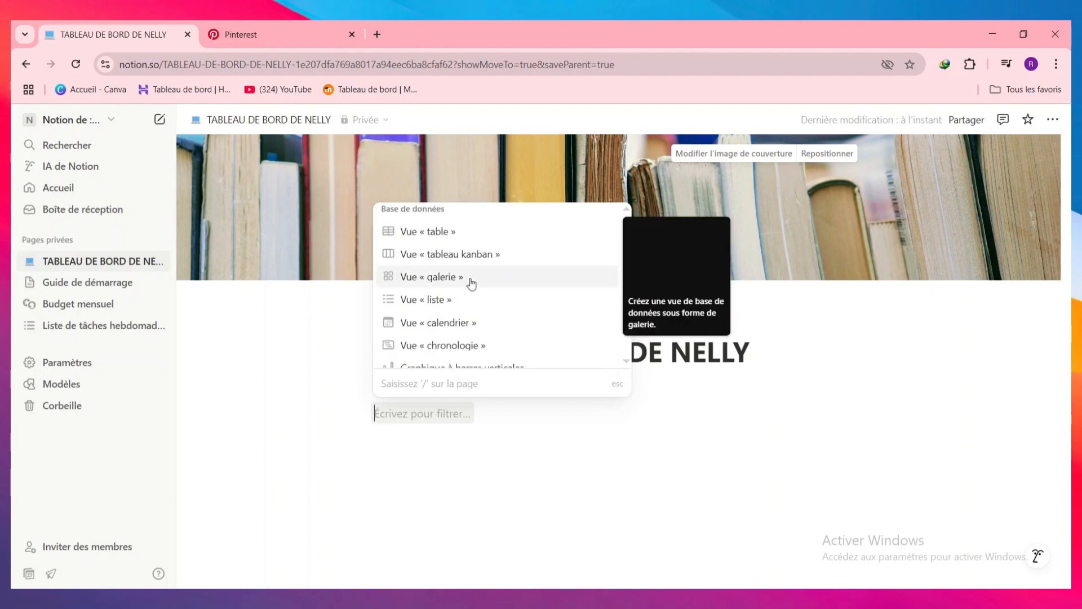
scroll(477, 319, "up", 5)
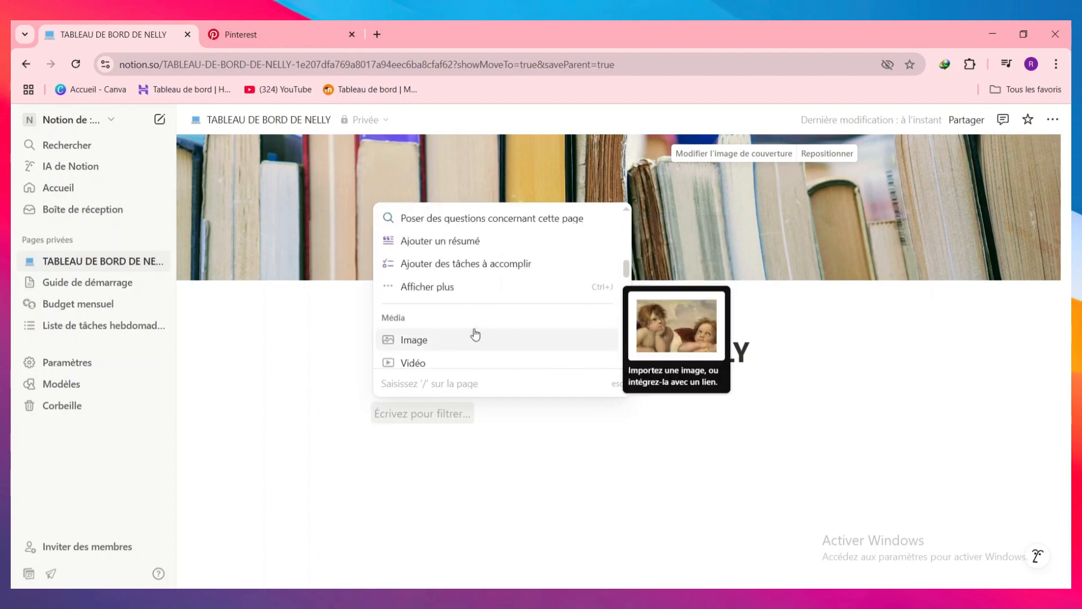
left_click(440, 414)
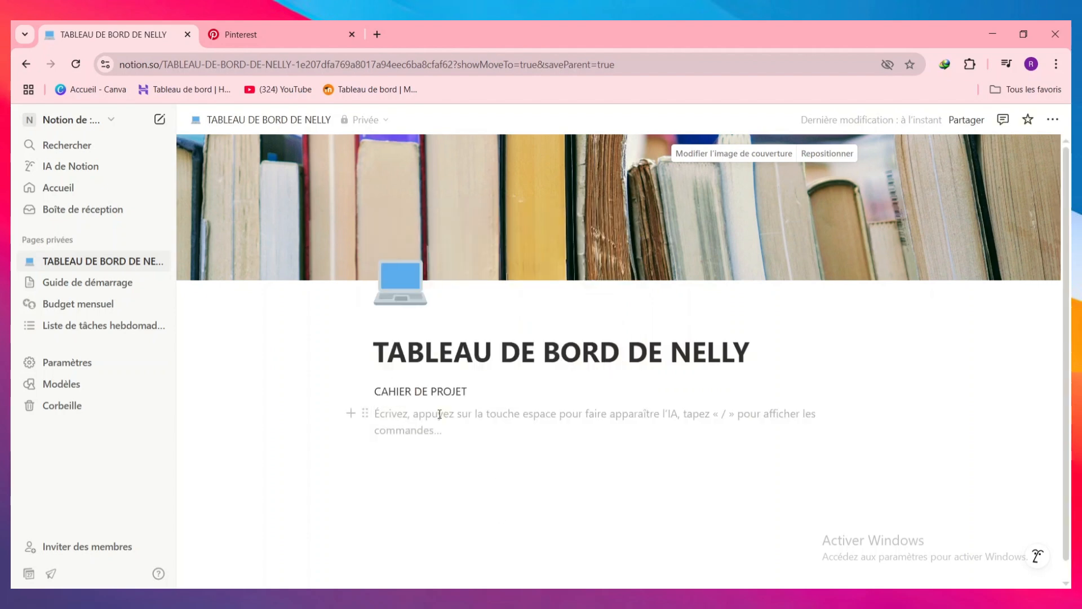
Step: Insert a callout (Encadré) block in the empty line below "CAHIER DE PROJET"
type("/")
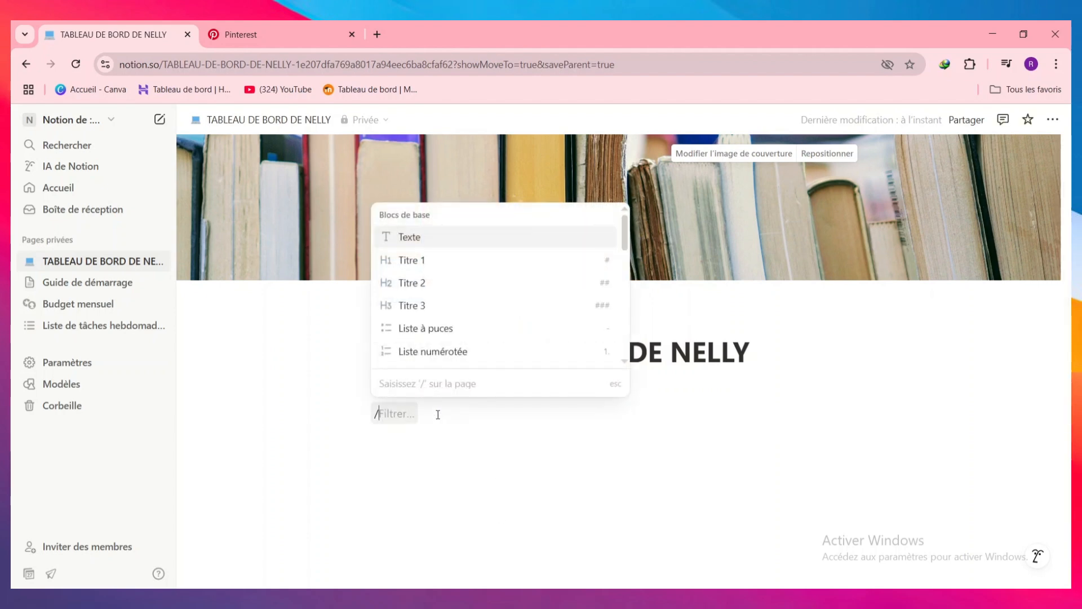
type("CALLOU")
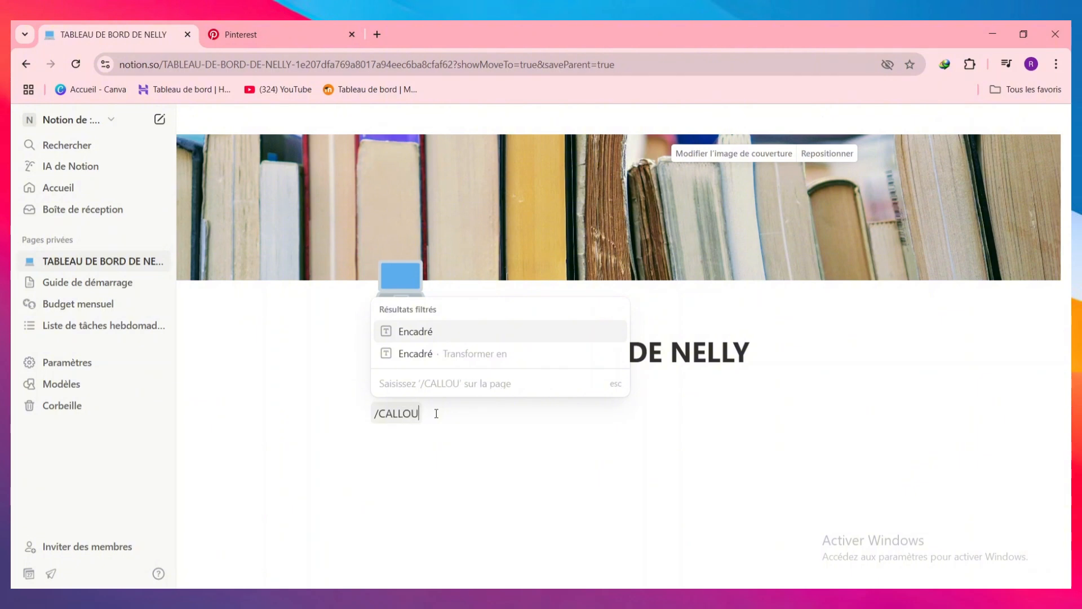
type("T")
key("Return")
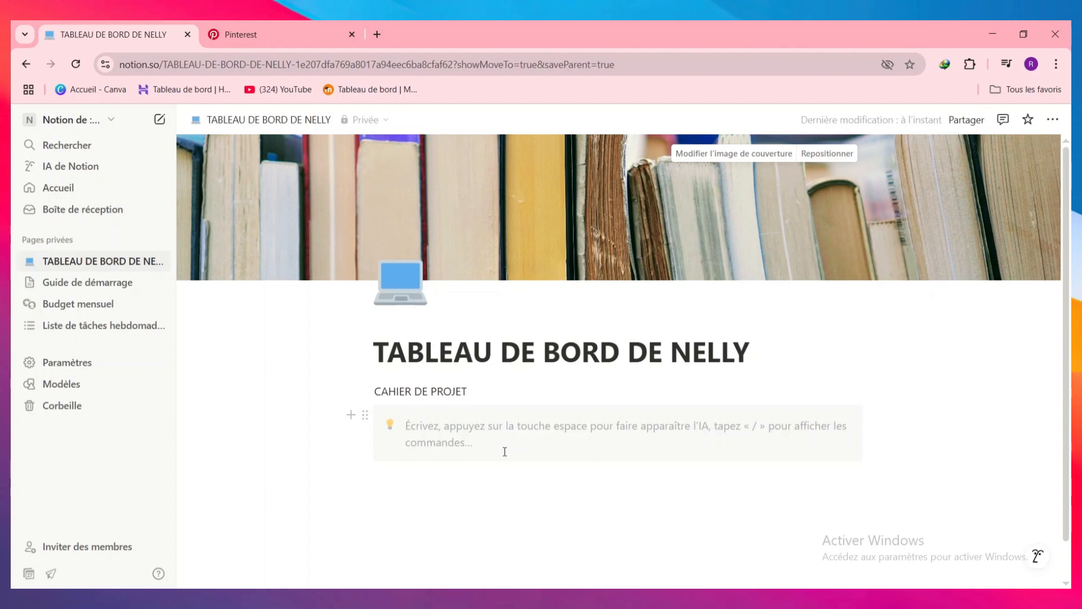
Step: Enter "EMPLOIS DU TEMP PROFESSIONELLE" as the callout's text
type("EMPLOI")
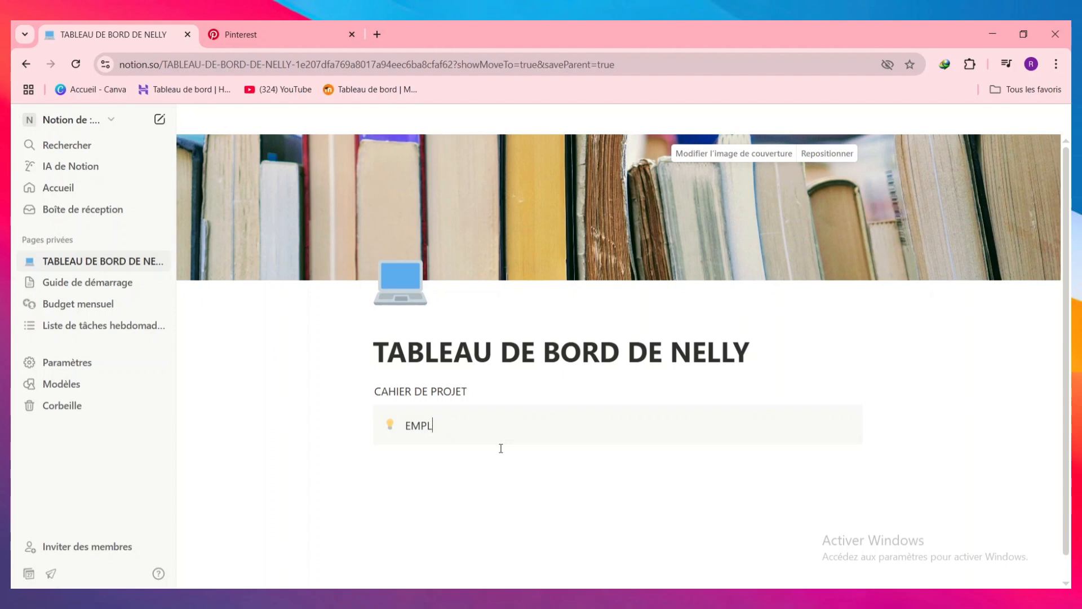
key("BackSpace")
key("BackSpace")
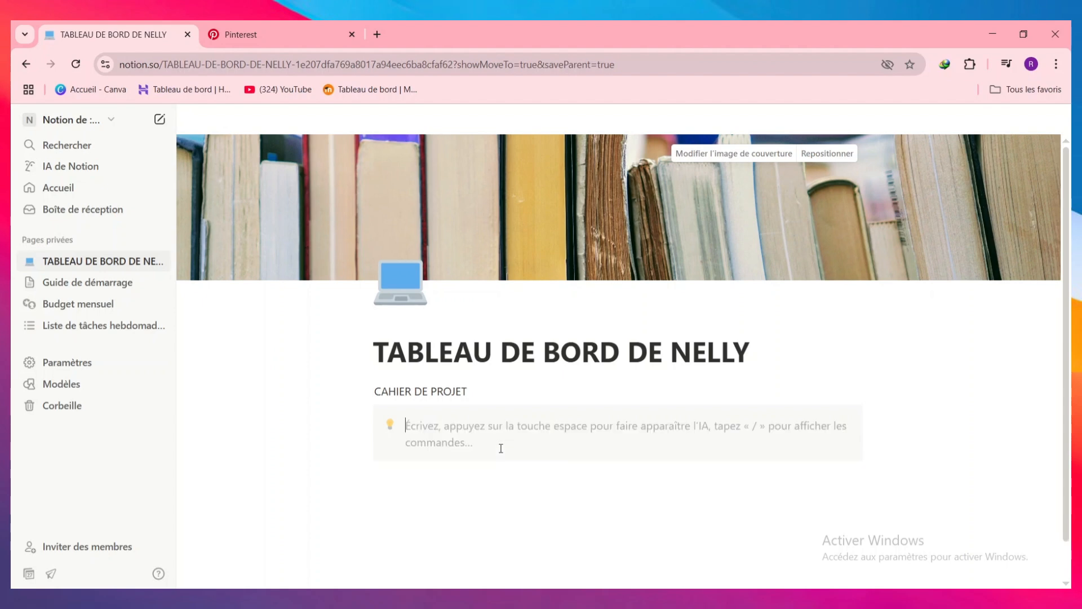
type("EMPLOIS")
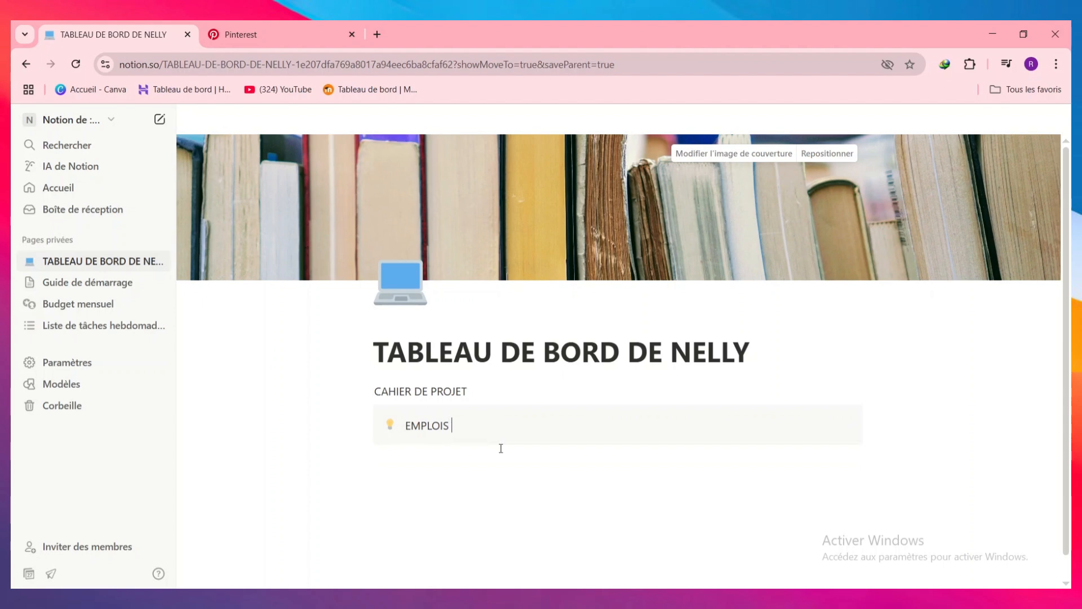
left_click(498, 427)
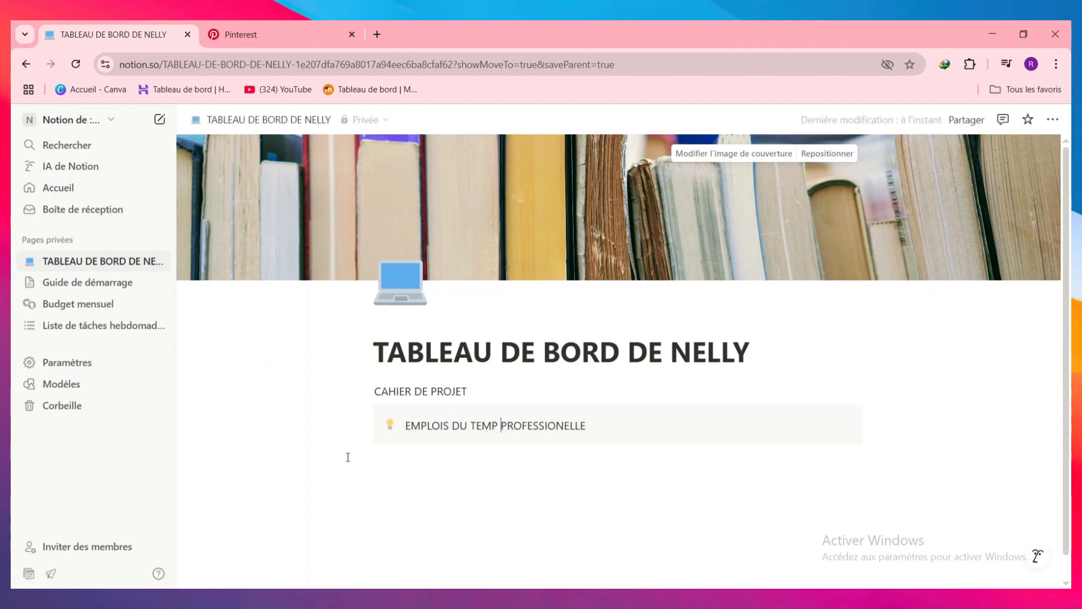
Step: Change the callout's icon to the hammer-and-wrench emoji and add an empty text block below the callout
left_click(391, 426)
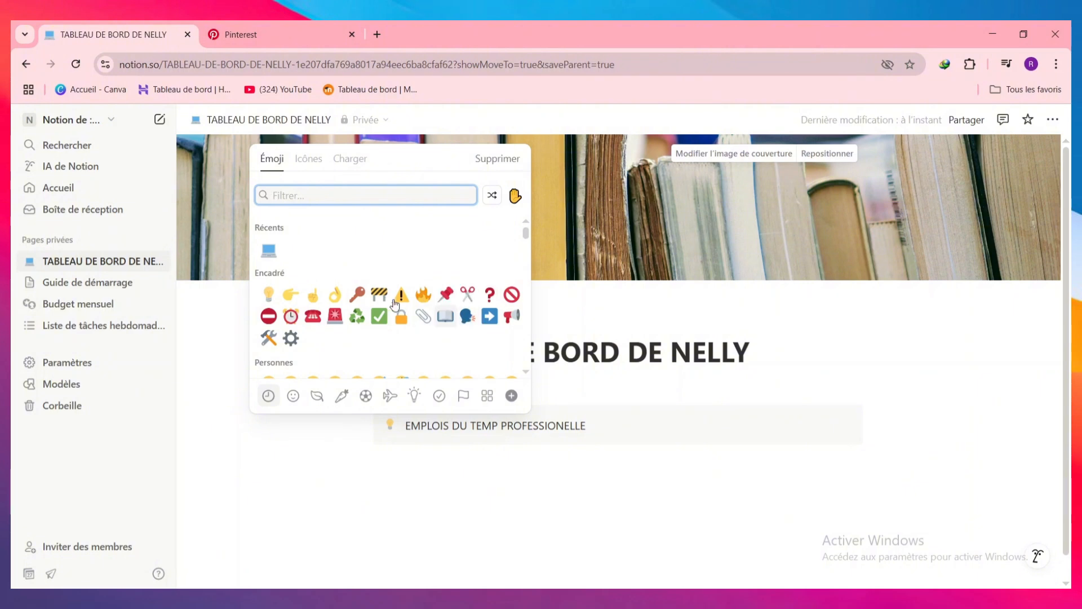
left_click(269, 338)
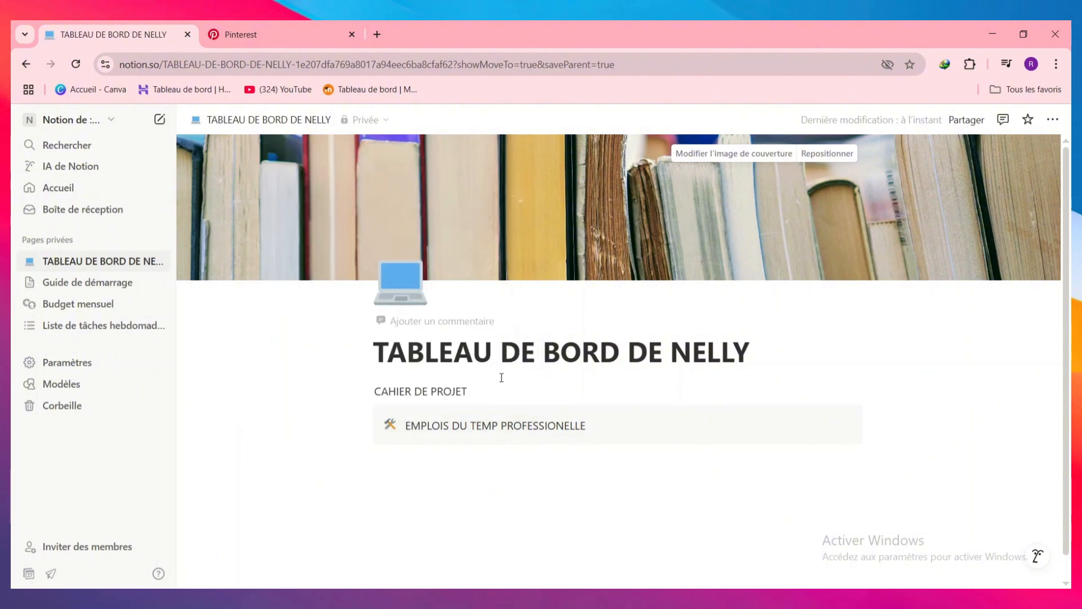
left_click(634, 429)
key("Return")
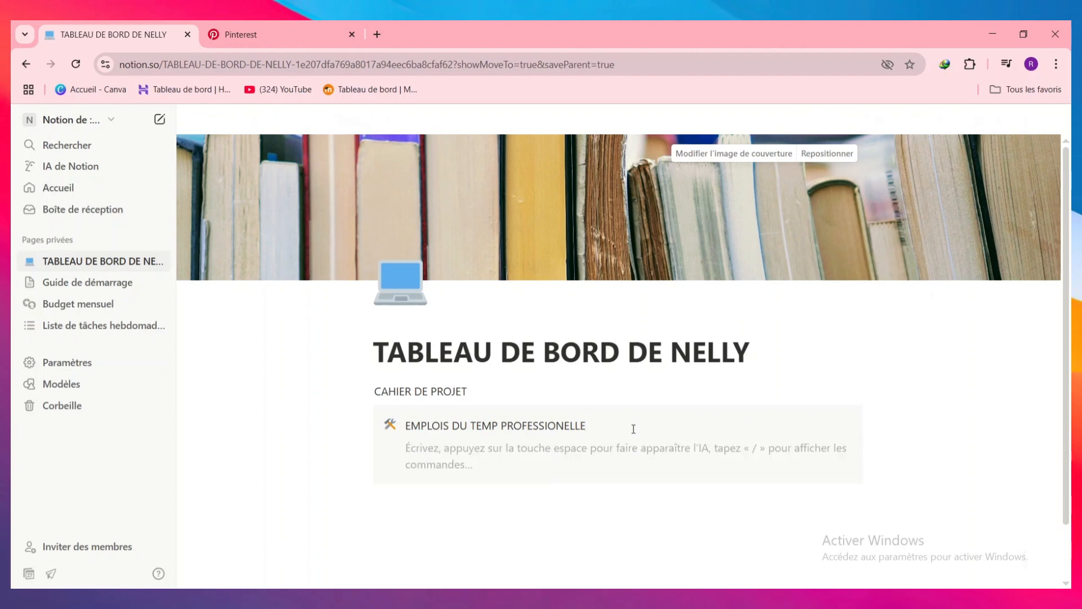
key("Return")
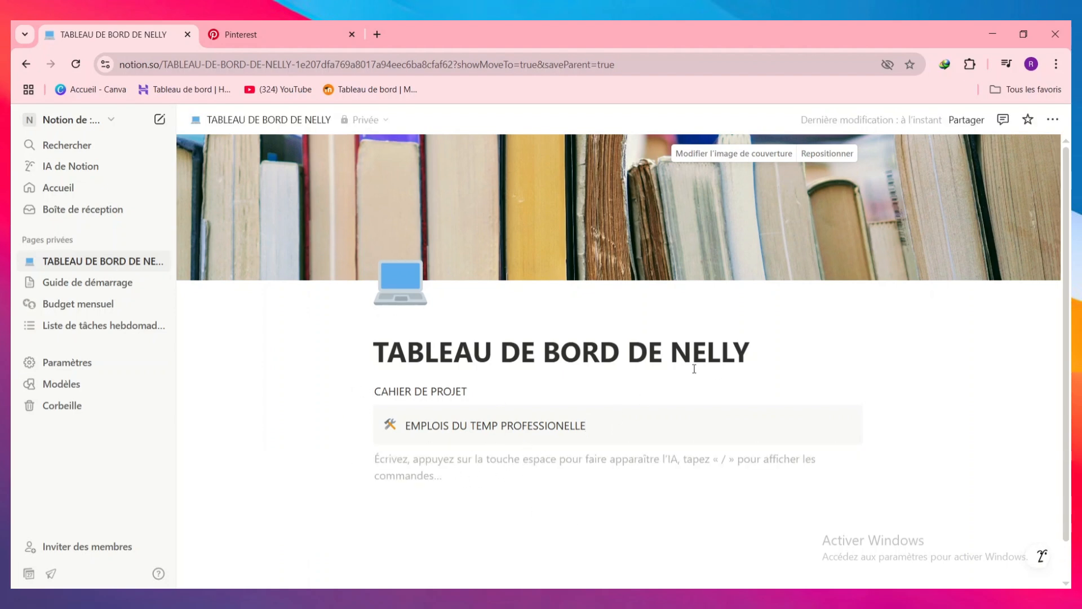
Step: Set the page to full width (Pleine largeur) with small text (Texte de petite taille)
left_click(1053, 120)
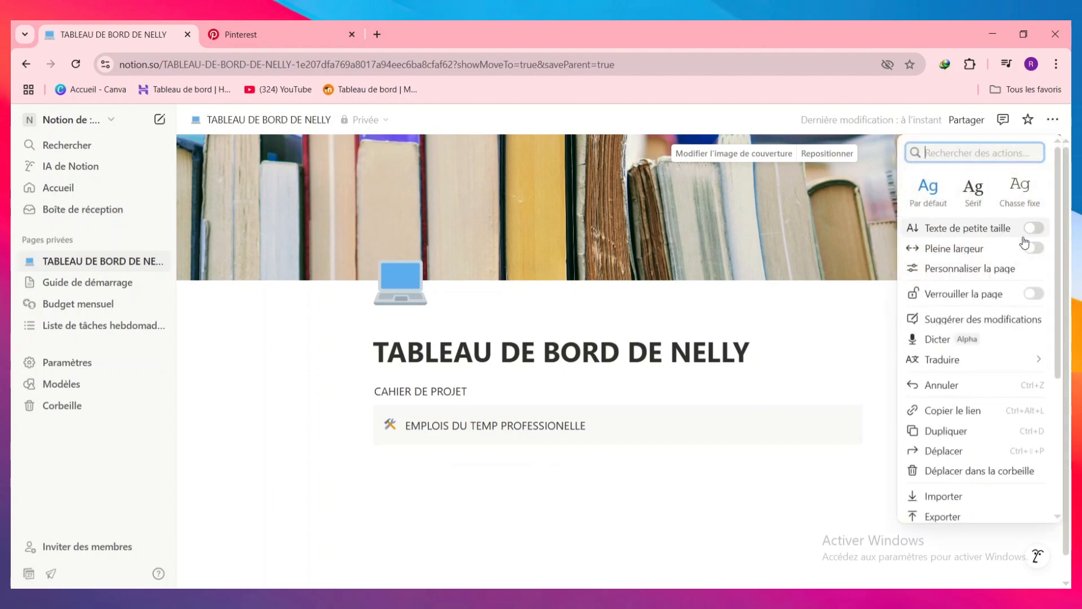
left_click(1032, 250)
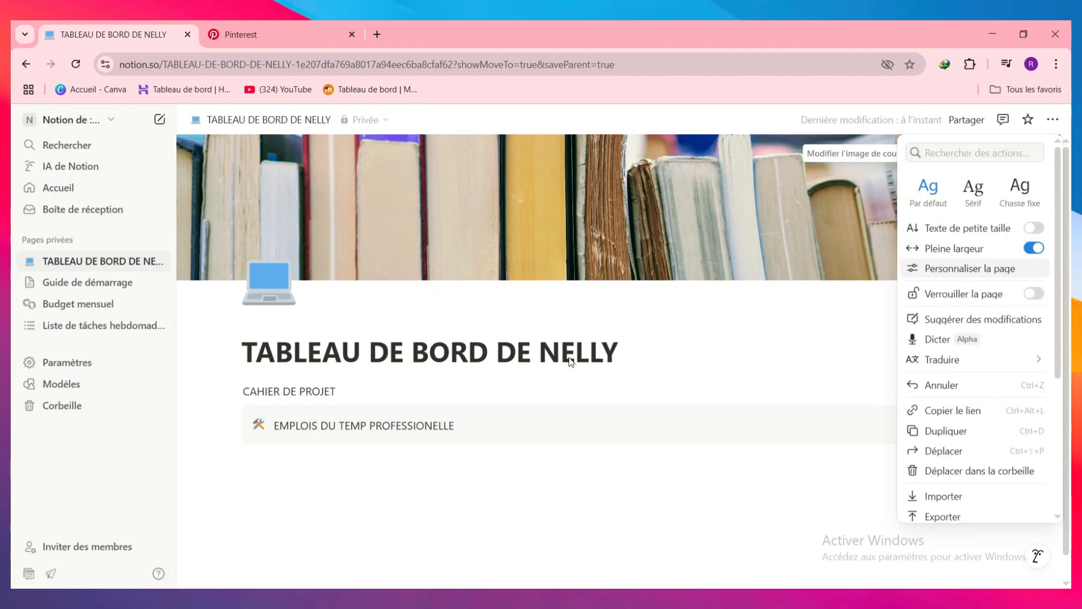
left_click(1029, 233)
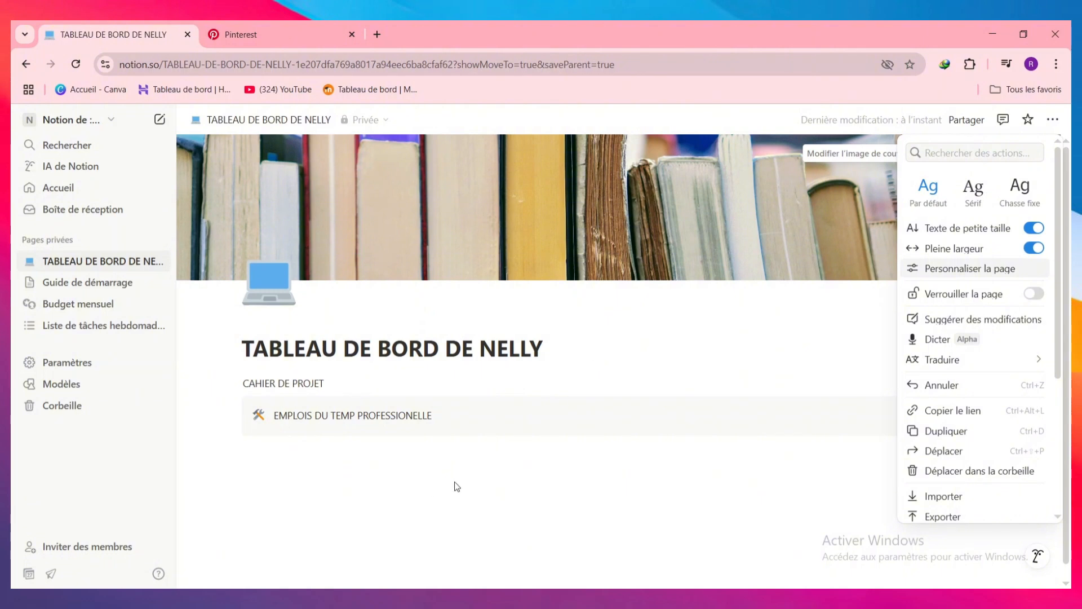
left_click(432, 483)
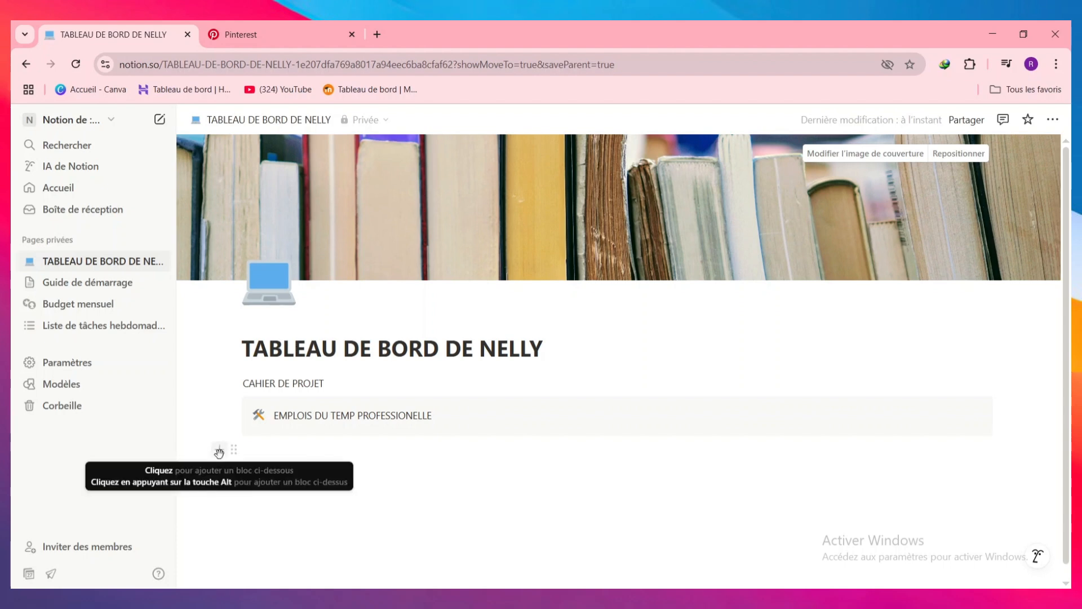
Step: Insert a gallery view (Vue « galerie ») based on a new empty database below the callout
left_click(219, 452)
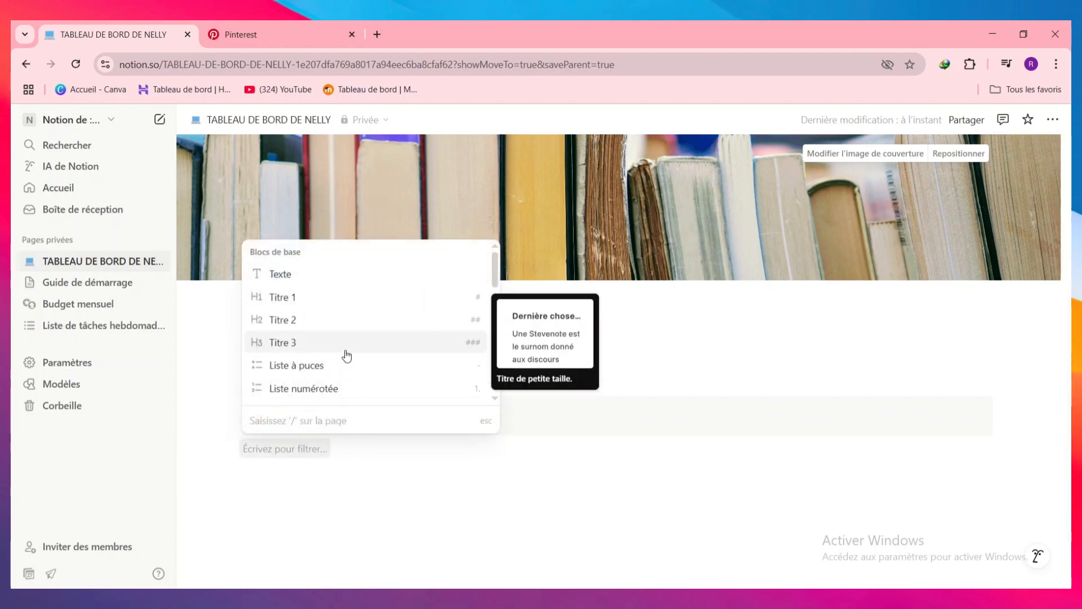
scroll(346, 355, "down", 2)
scroll(346, 355, "down", 3)
scroll(347, 352, "up", 6)
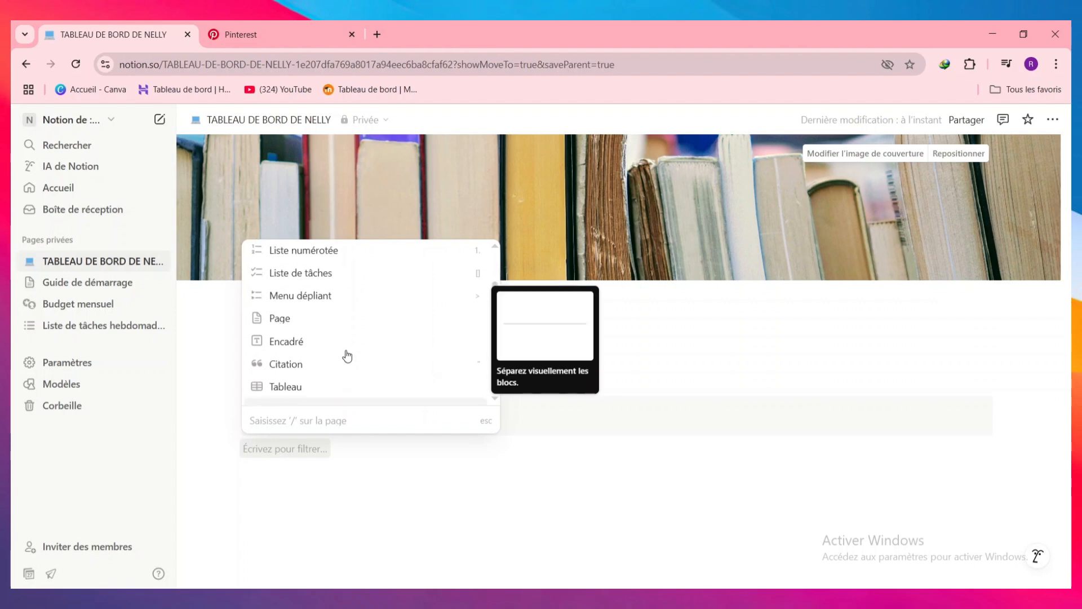
left_click(305, 448)
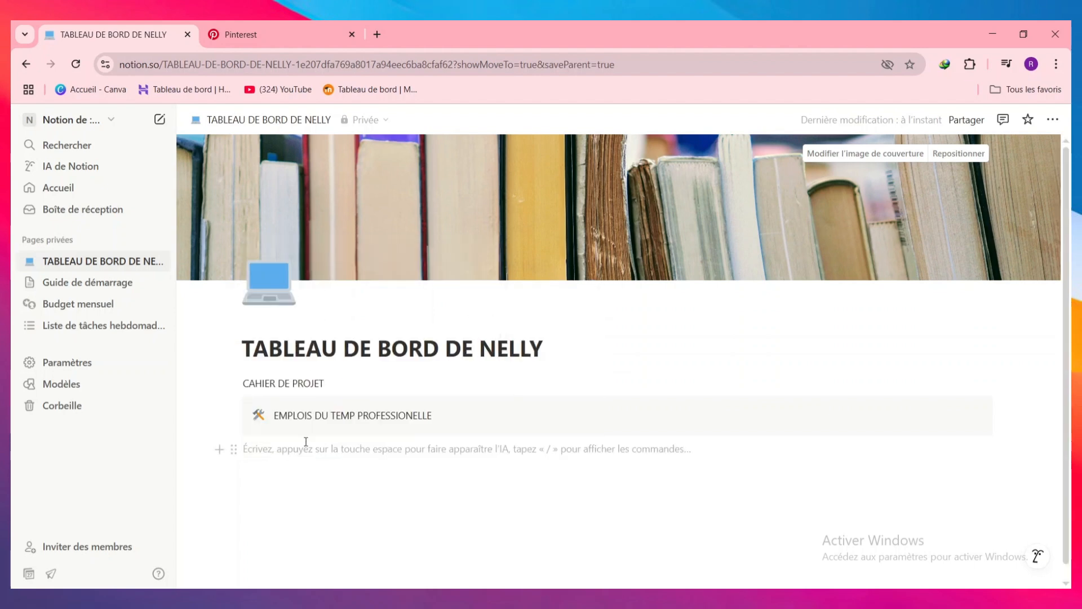
type("/GA")
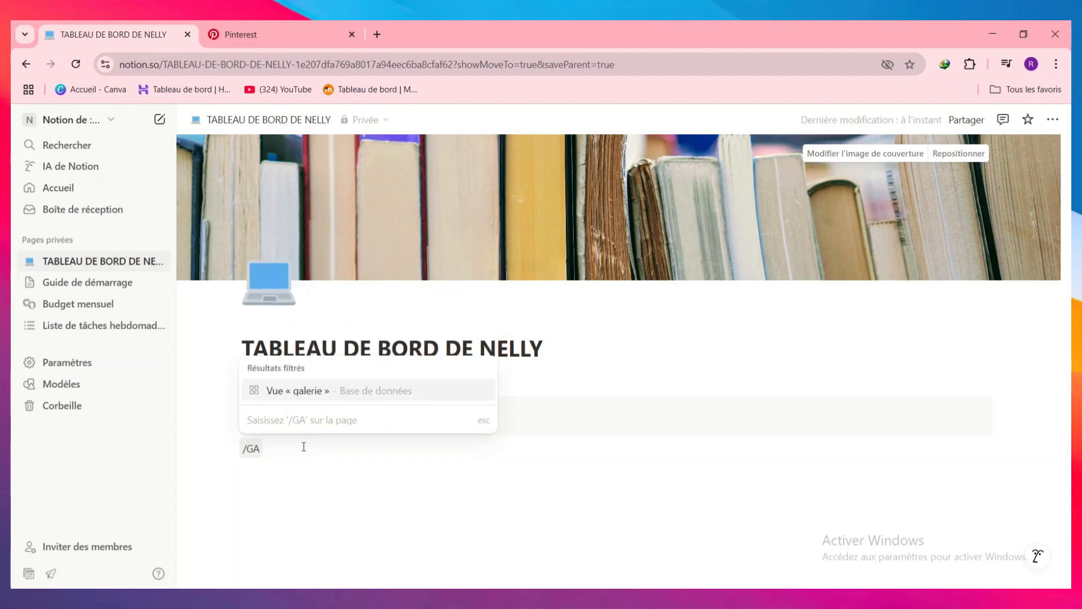
left_click(328, 395)
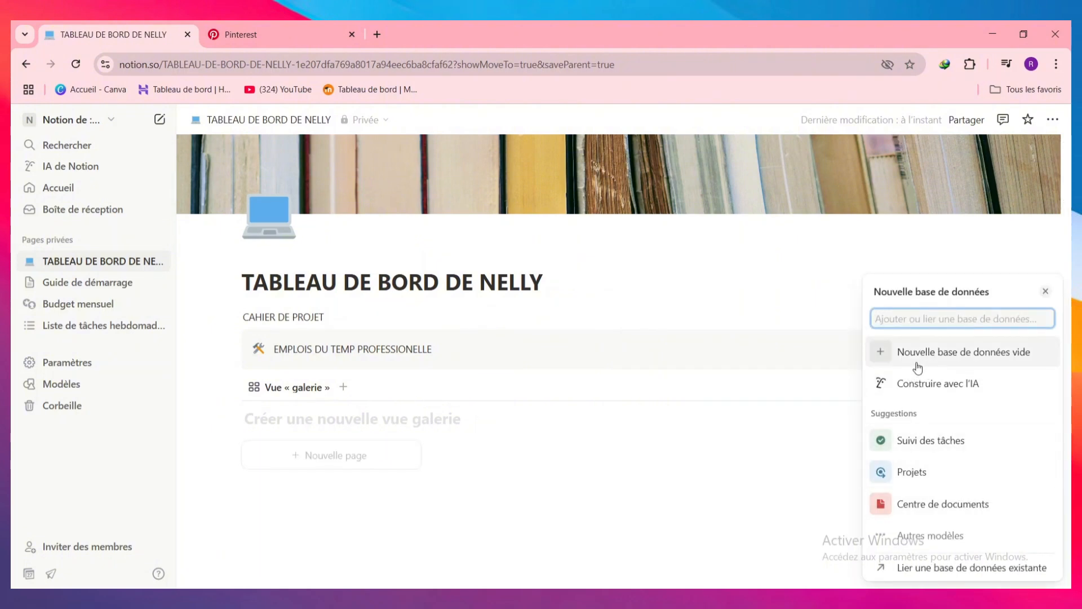
left_click(941, 360)
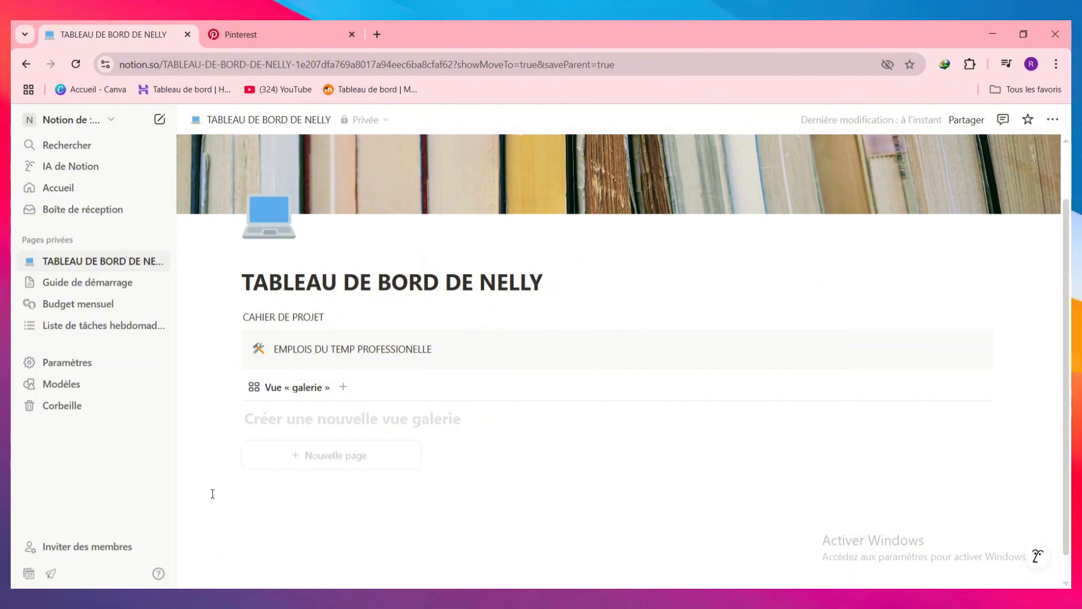
Step: Add a page titled "TOURNAGE VIDEO" to the gallery and return to the dashboard
left_click(286, 465)
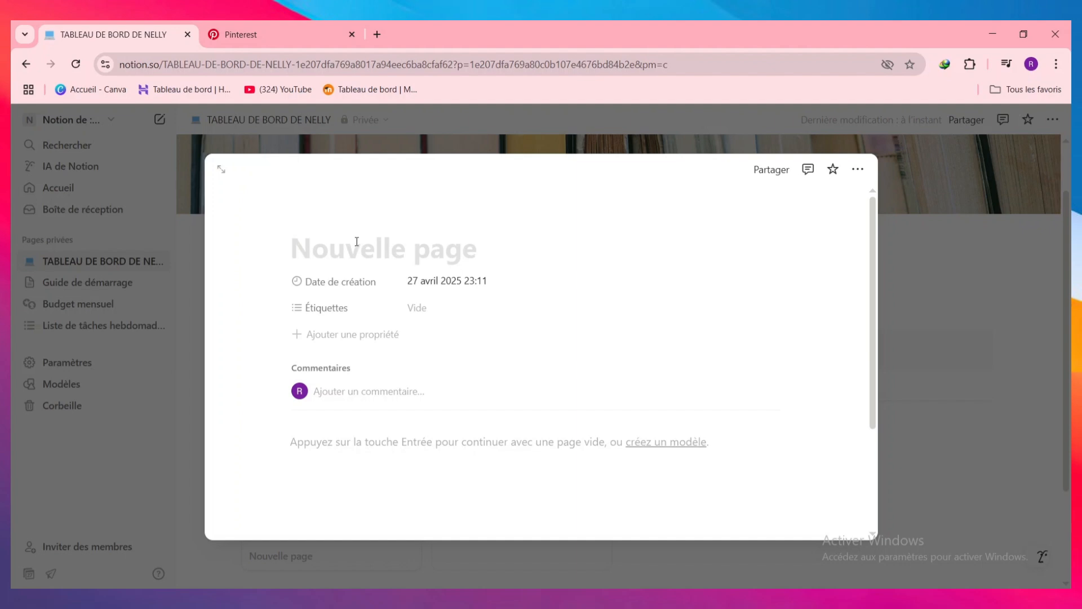
type("TOURNAG")
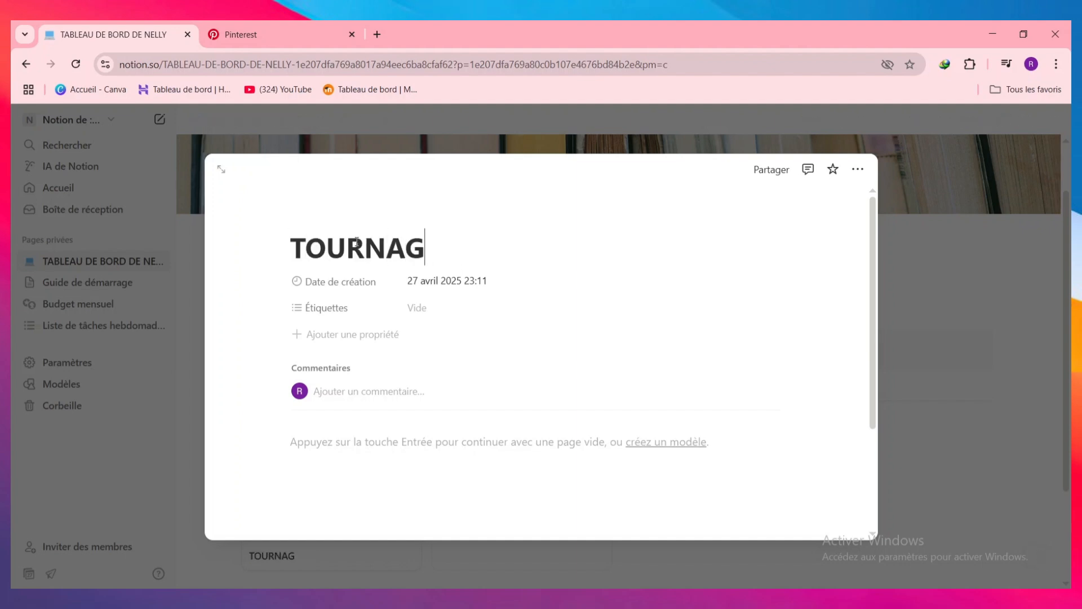
type("E VIDEO")
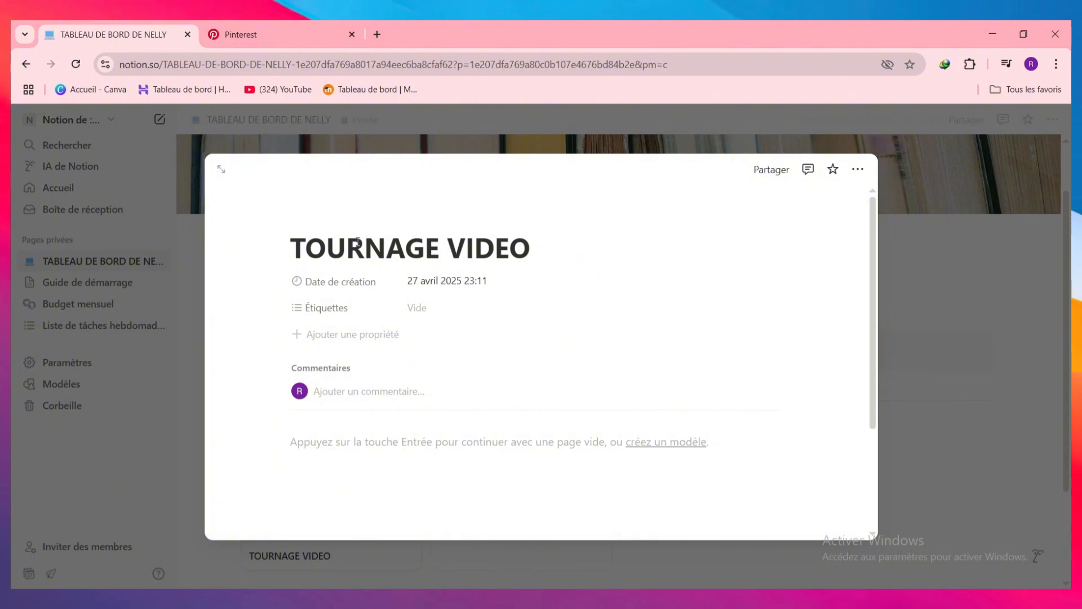
left_click(350, 310)
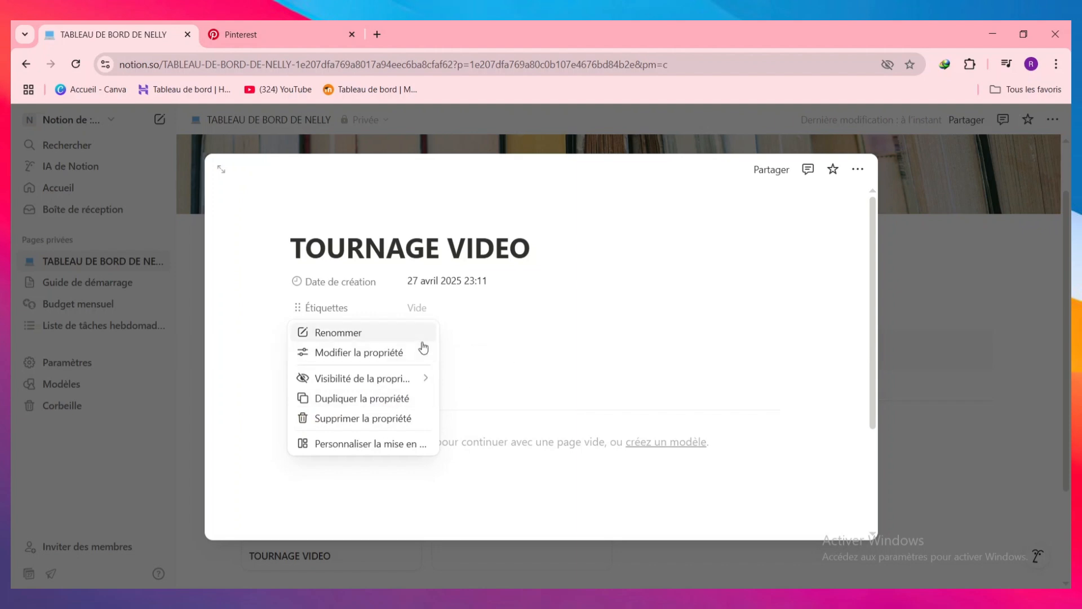
left_click(487, 346)
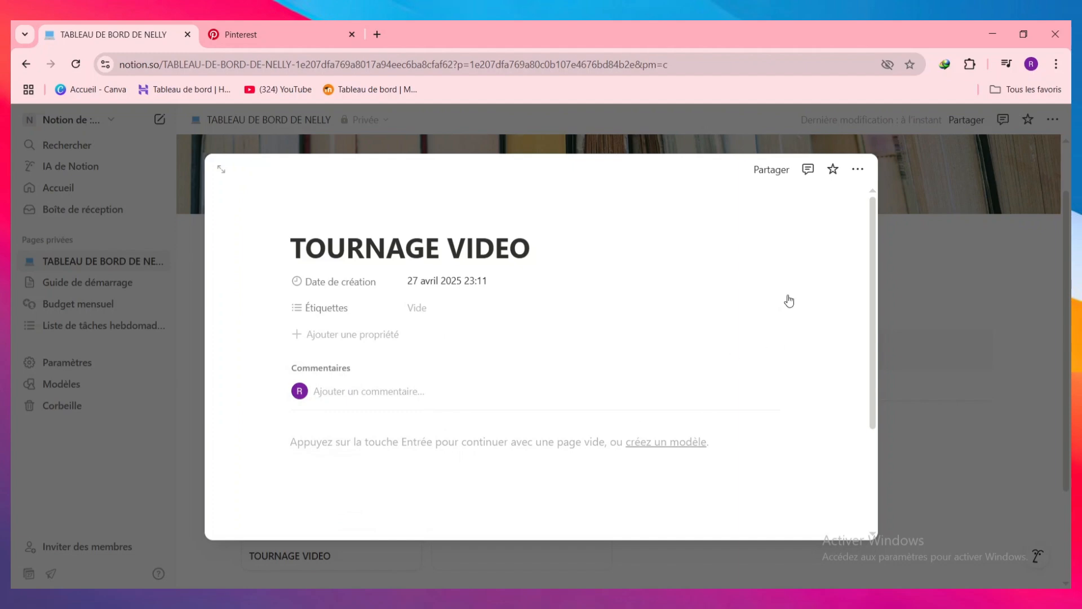
left_click(940, 233)
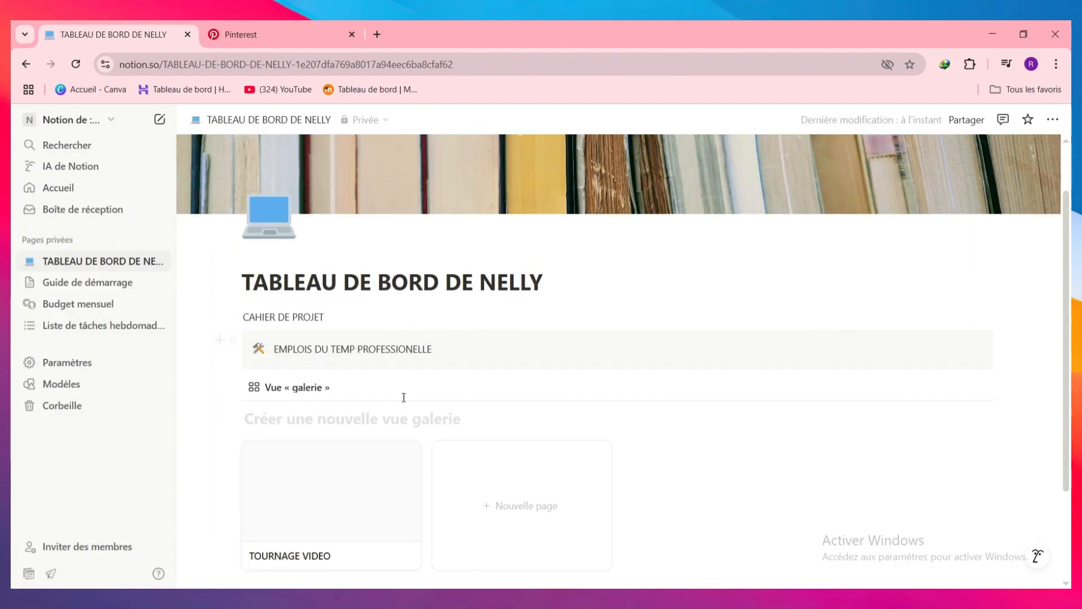
scroll(352, 491, "down", 1)
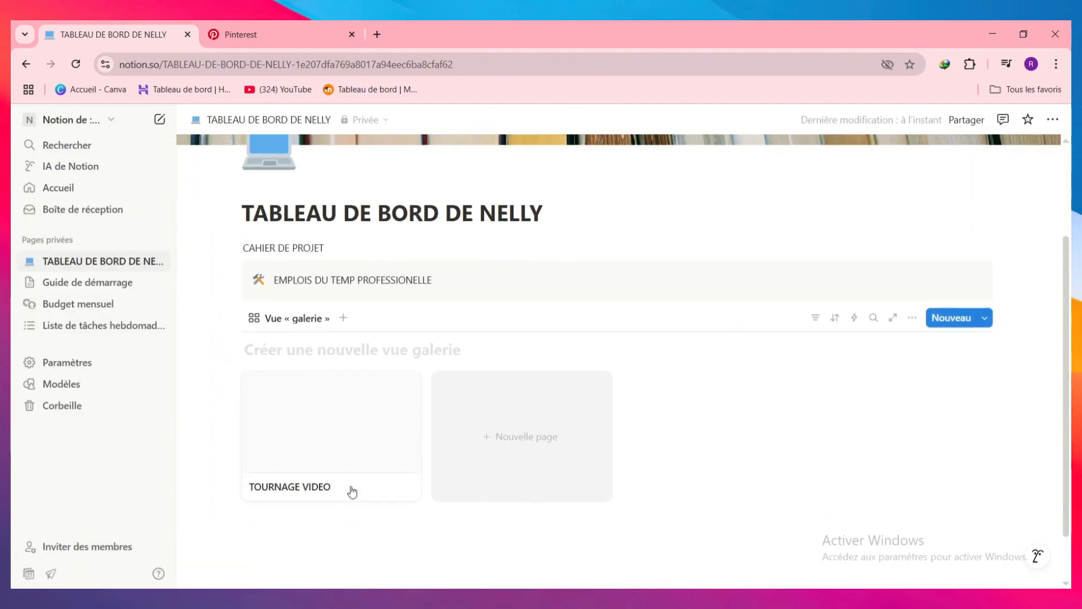
Step: Add a page titled "MONTAGE VIDEO" with a cover image to the gallery and return to the dashboard
left_click(498, 437)
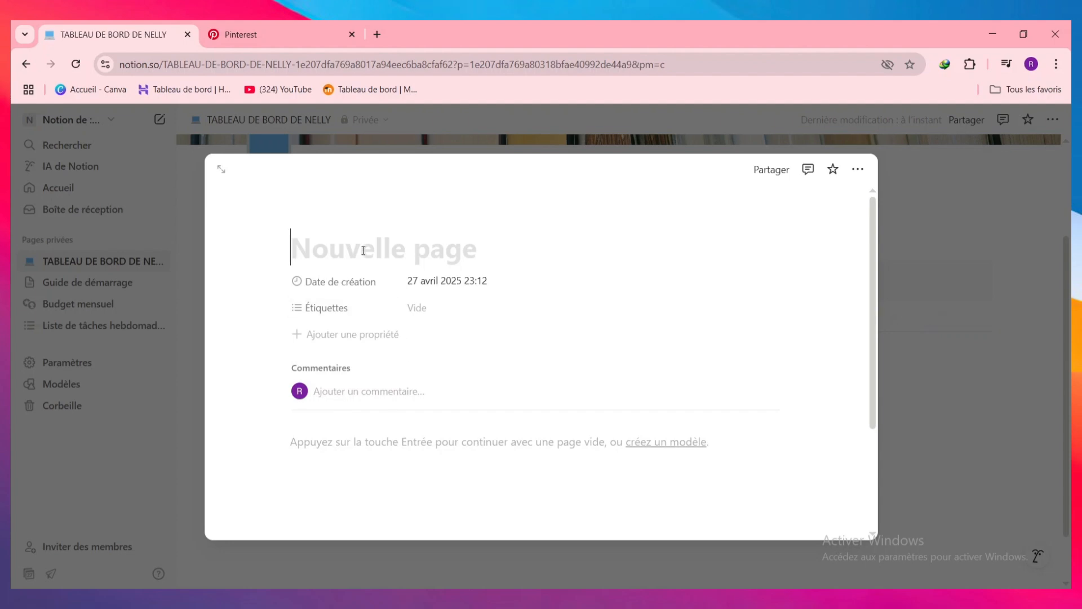
type("MONTAGE VI")
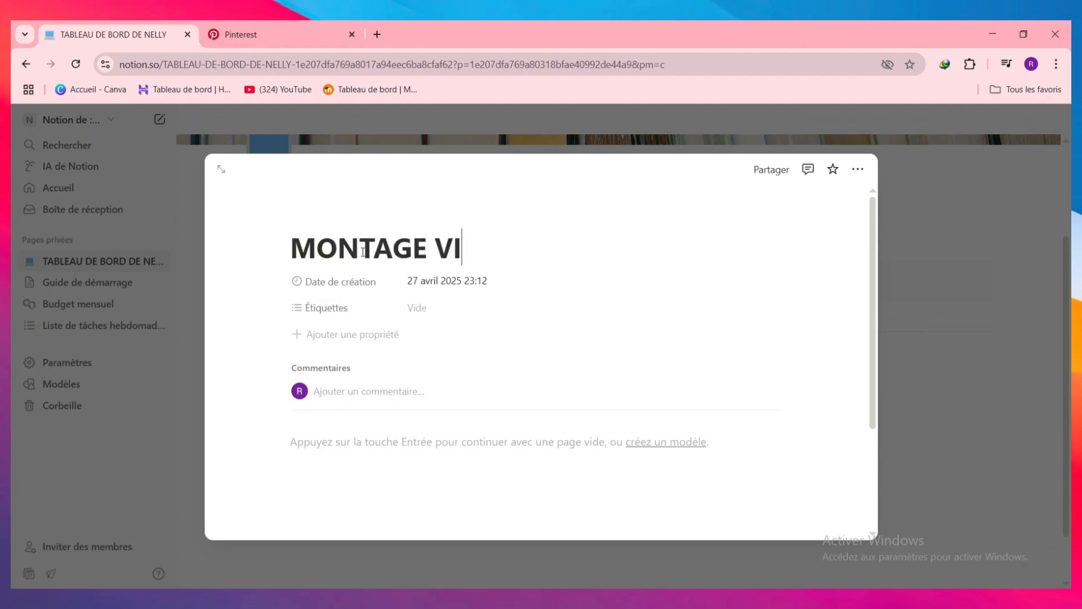
type("DEO")
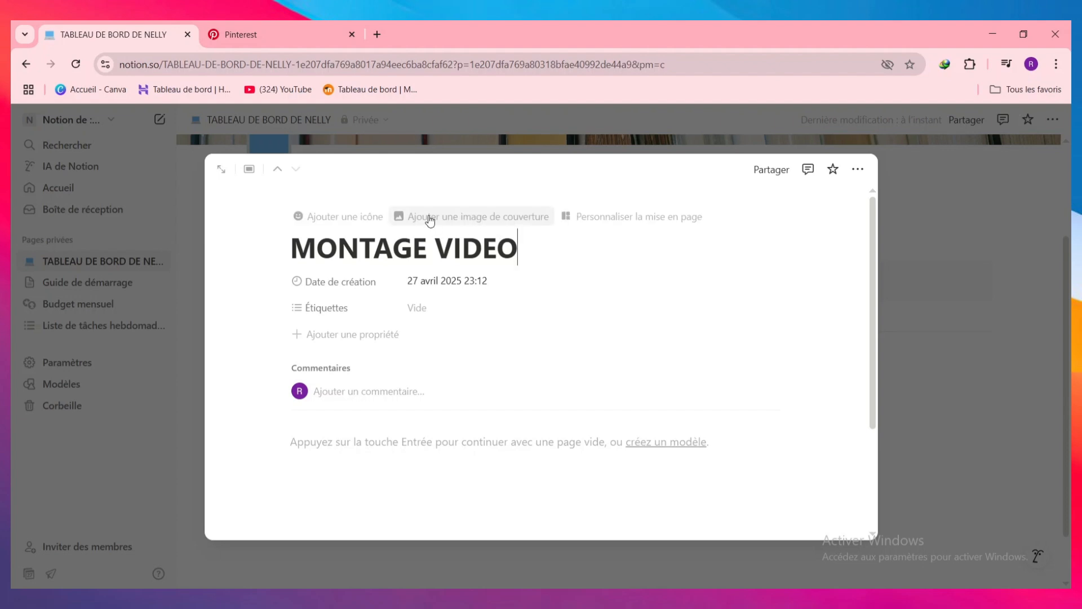
left_click(456, 221)
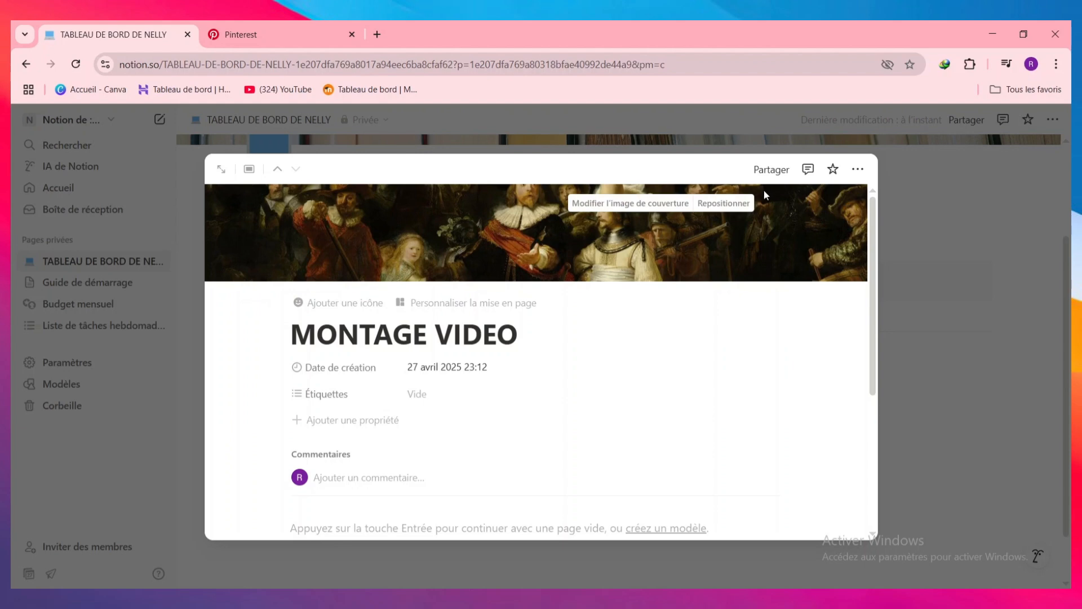
left_click(951, 186)
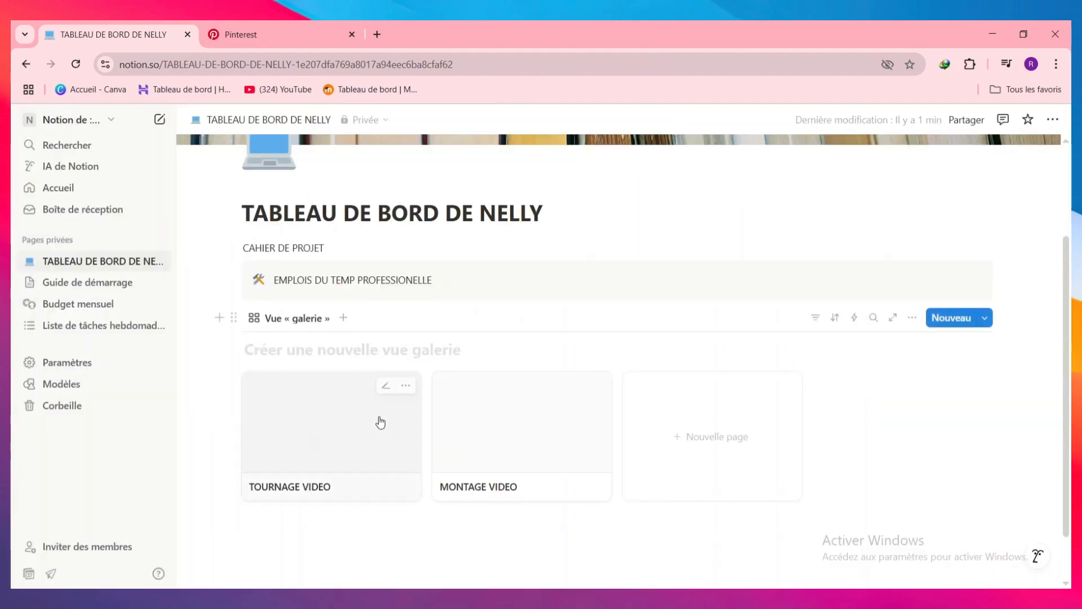
Step: Add a cover image to the "TOURNAGE VIDEO" page and return to the dashboard
left_click(387, 387)
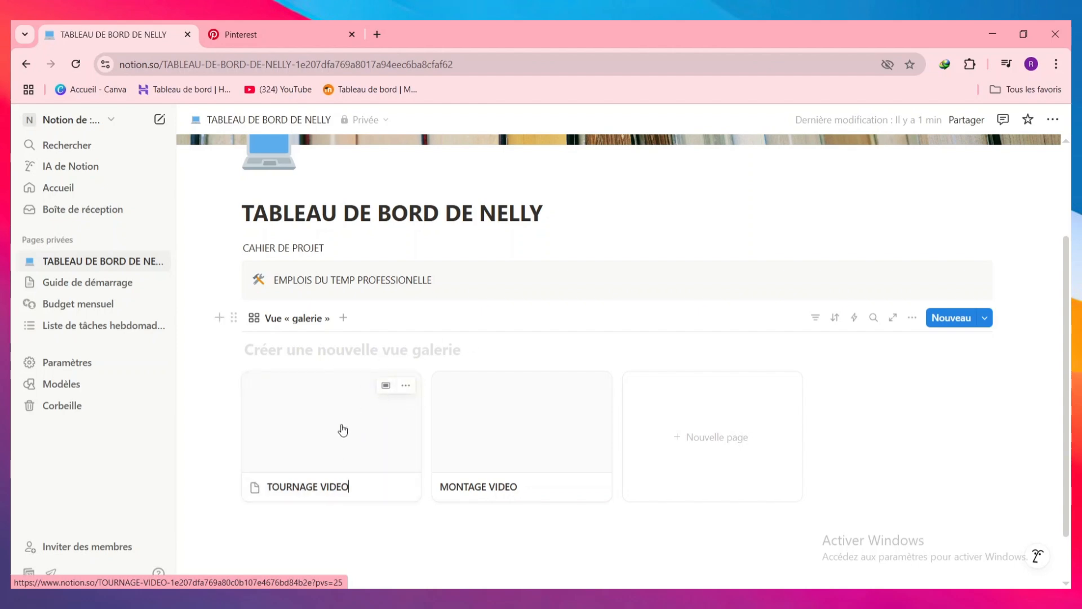
left_click(317, 447)
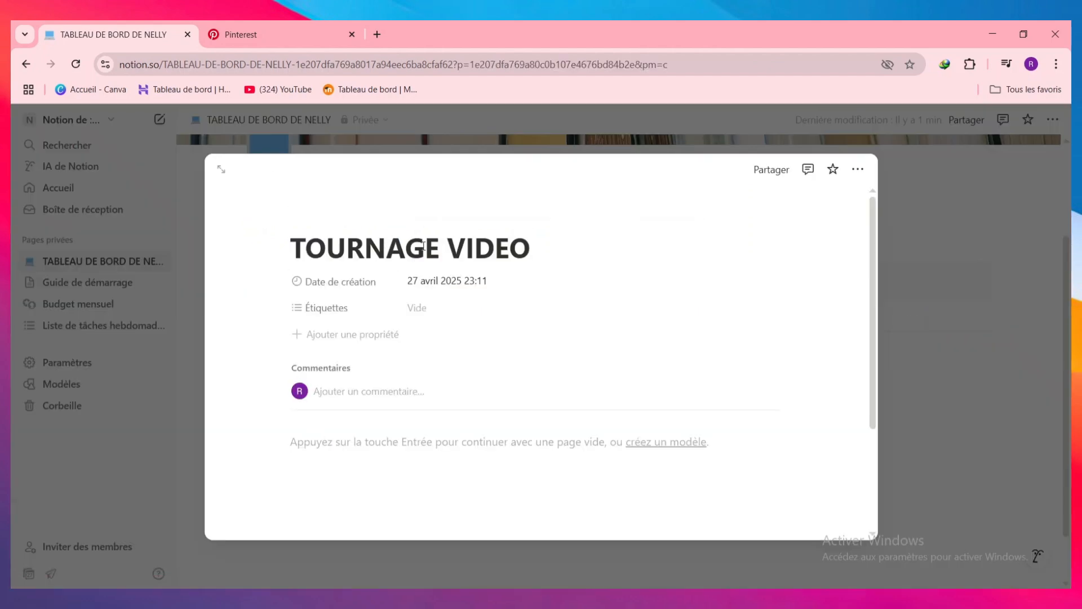
left_click(448, 218)
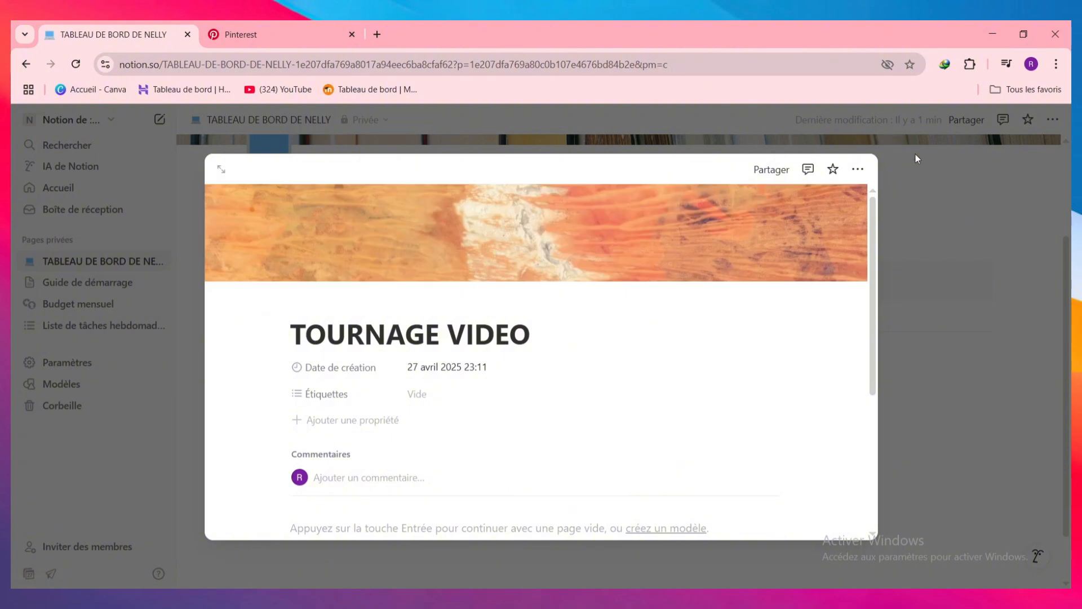
left_click(916, 169)
Step: Add a page titled "TUMBNAIL" with a cover image to the gallery and return to the dashboard
left_click(721, 435)
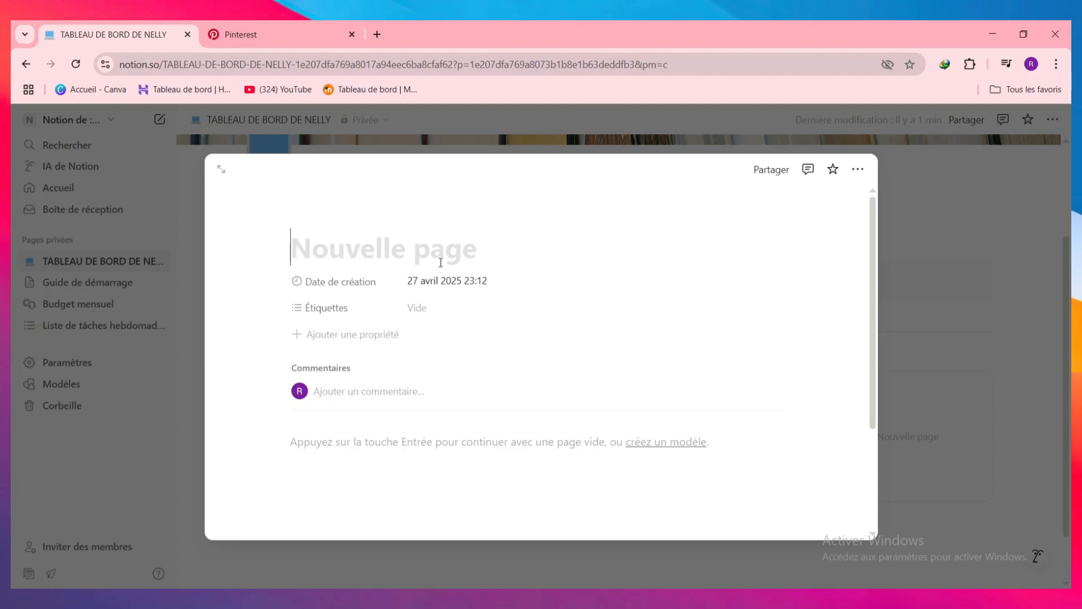
type("TUMBNAIL")
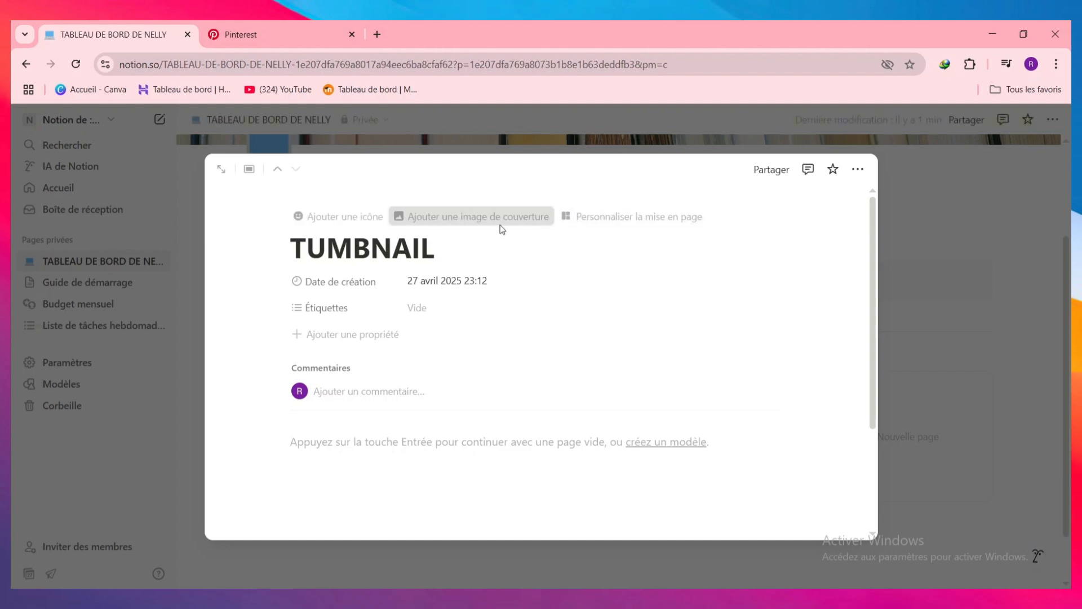
left_click(500, 224)
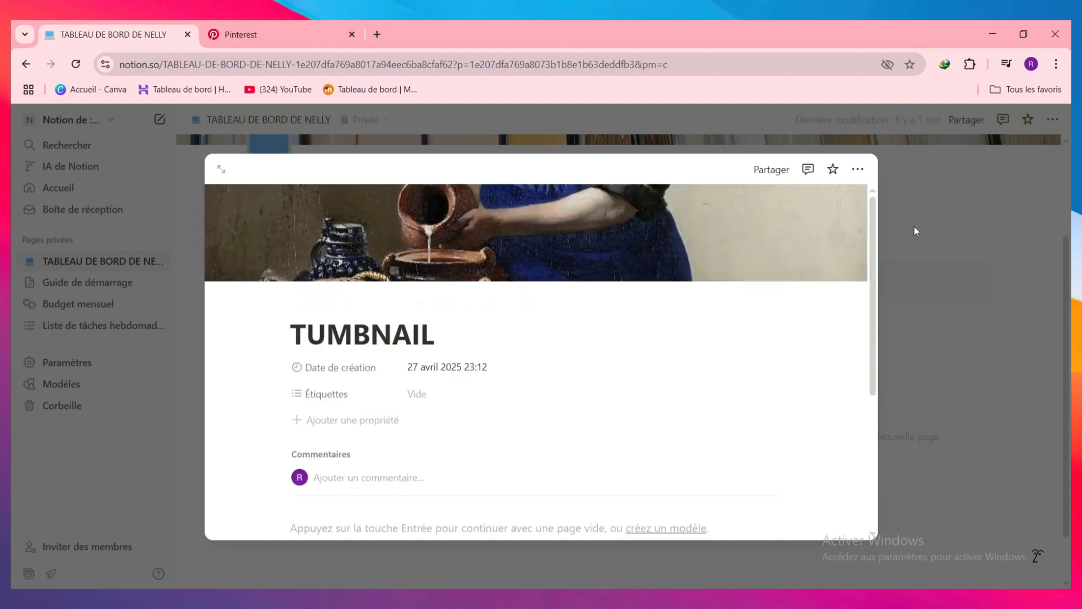
left_click(914, 226)
Step: Add an untitled page to the gallery, look through its property options and available property types, and return to the dashboard
left_click(927, 438)
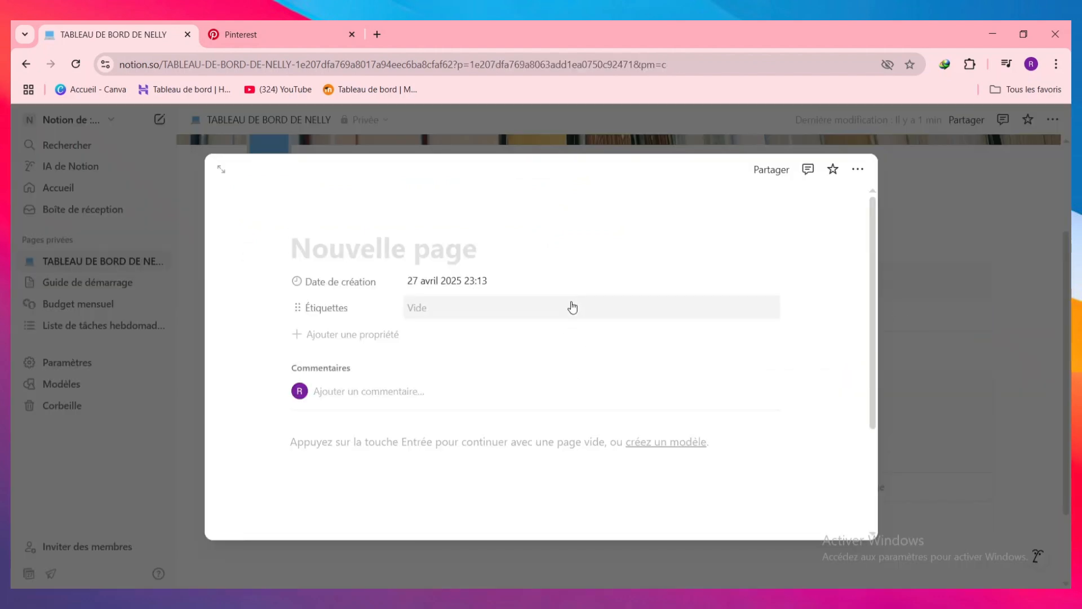
left_click(347, 283)
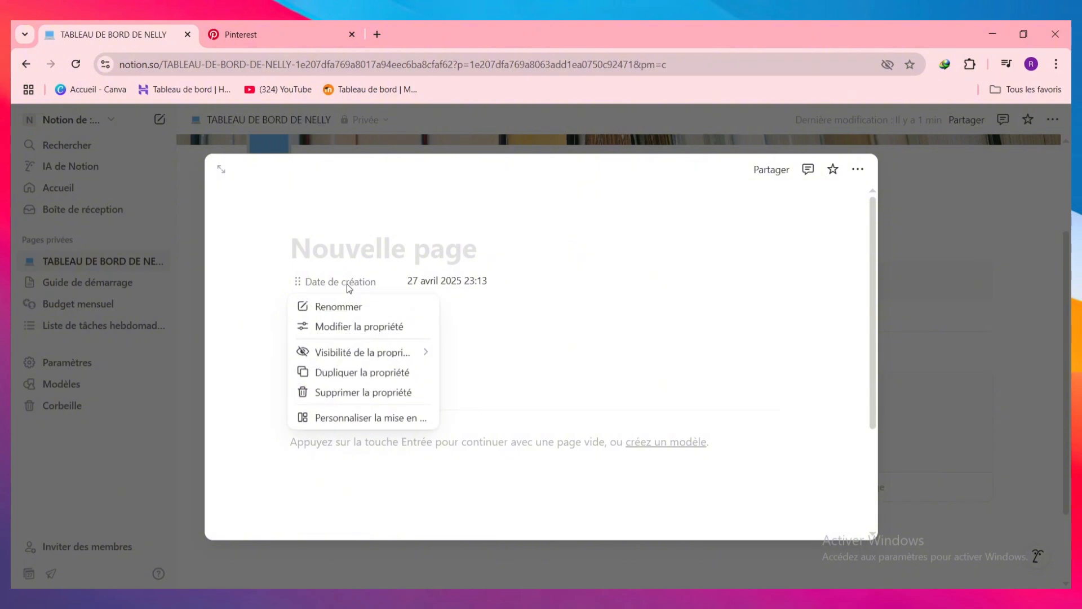
left_click(311, 286)
left_click(312, 288)
left_click(312, 283)
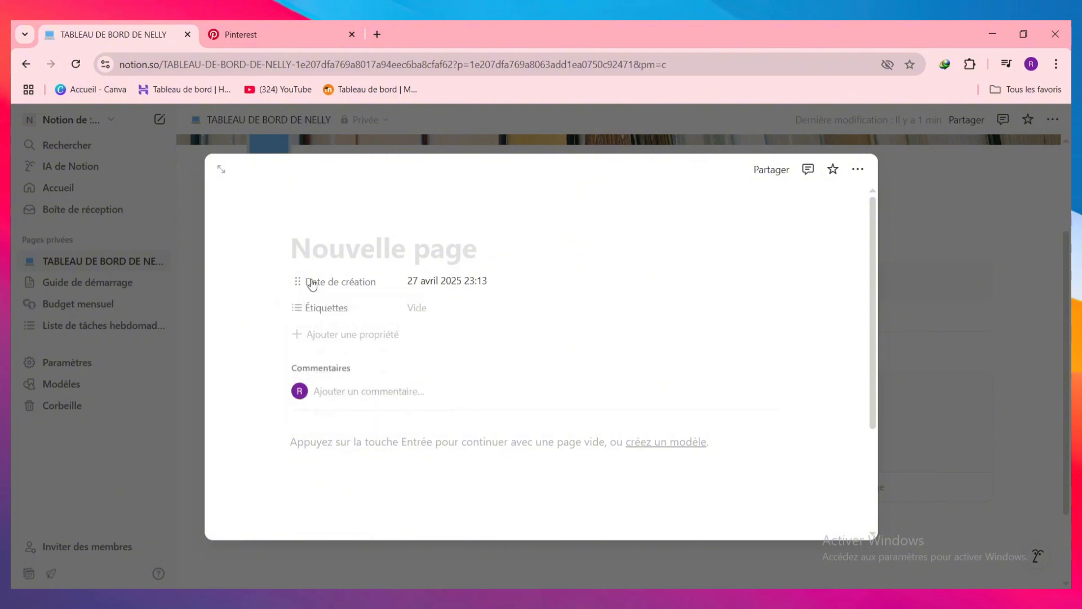
left_click(332, 319)
left_click(287, 310)
left_click(328, 340)
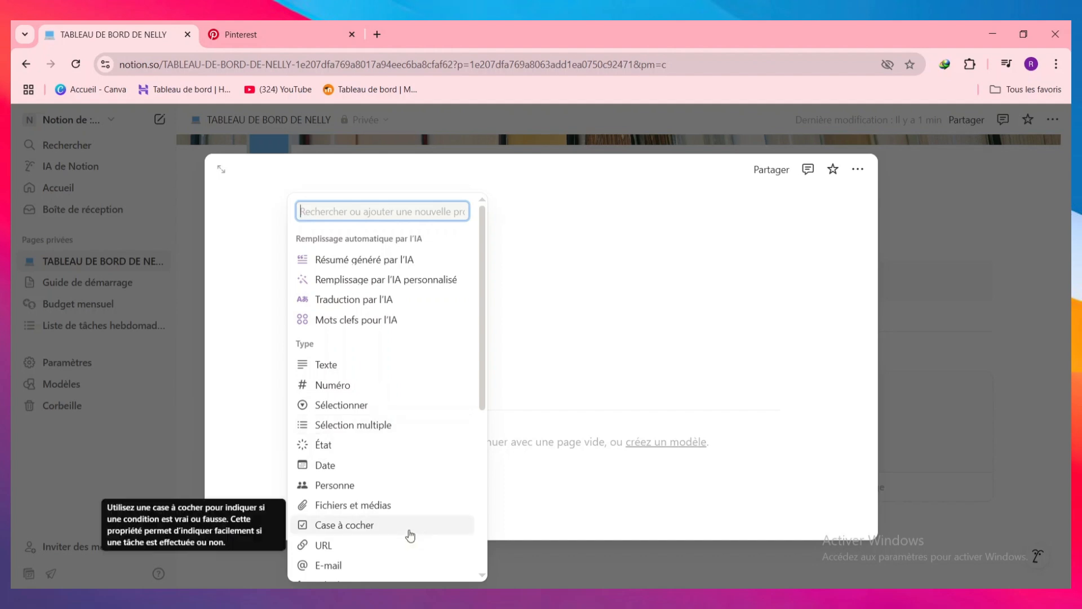
left_click(636, 257)
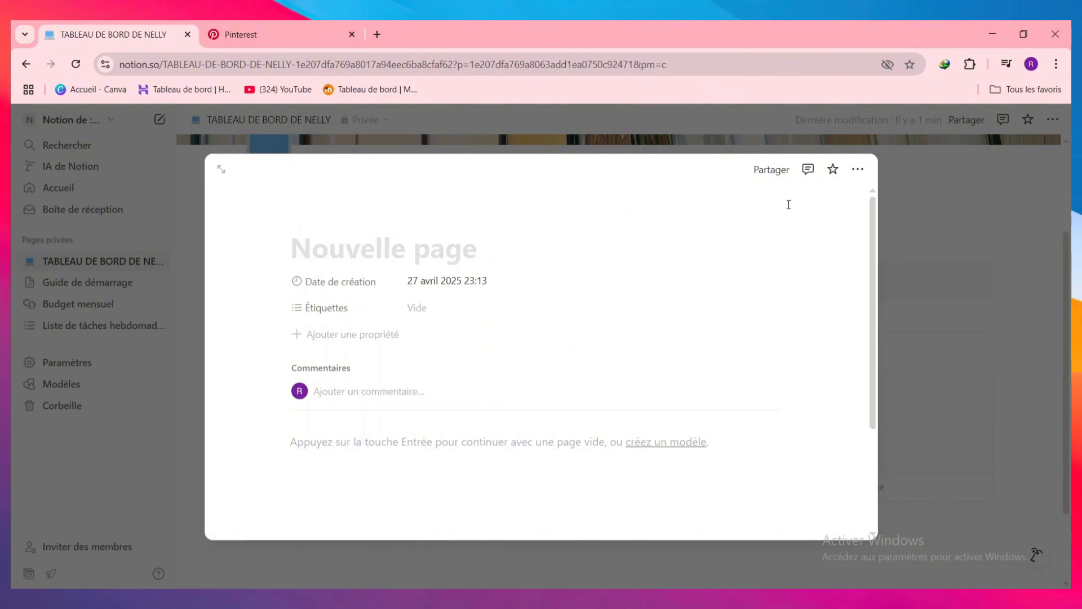
left_click(313, 137)
left_click(526, 464)
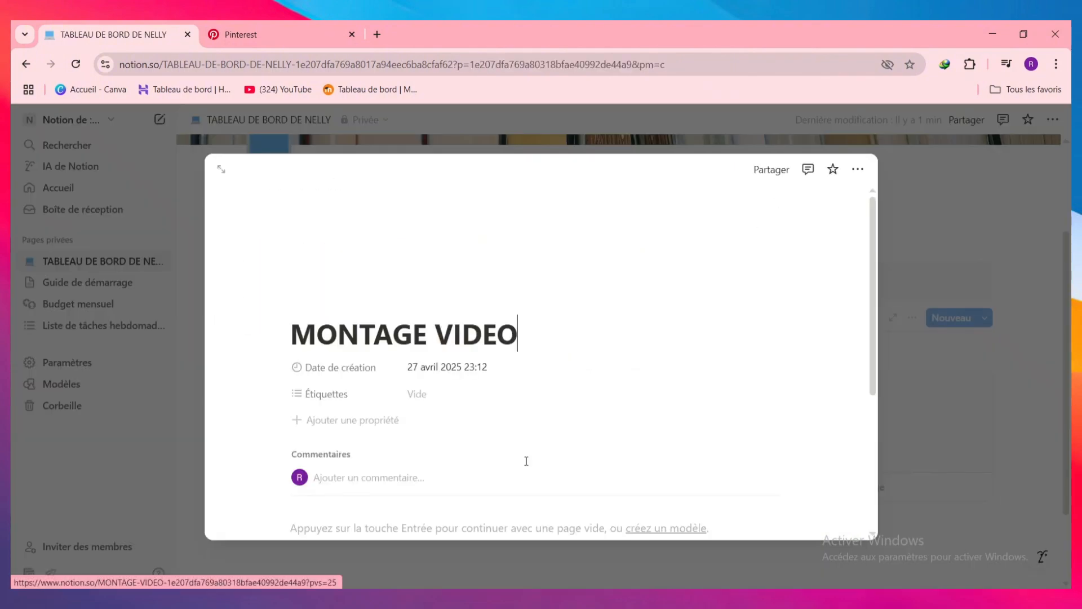
scroll(423, 356, "down", 4)
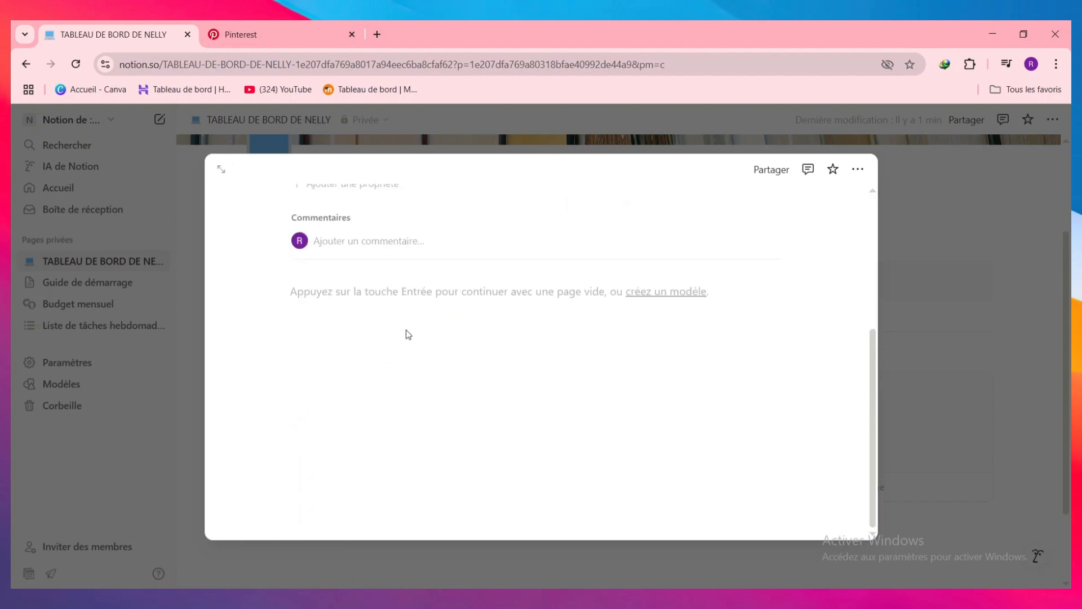
scroll(408, 334, "up", 4)
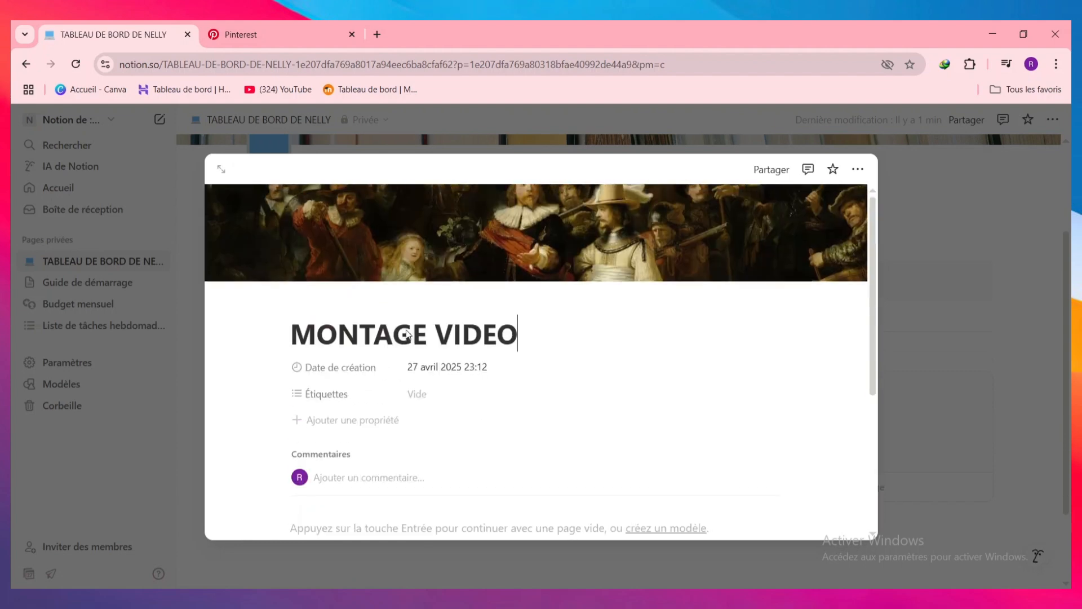
left_click(357, 416)
scroll(354, 363, "down", 2)
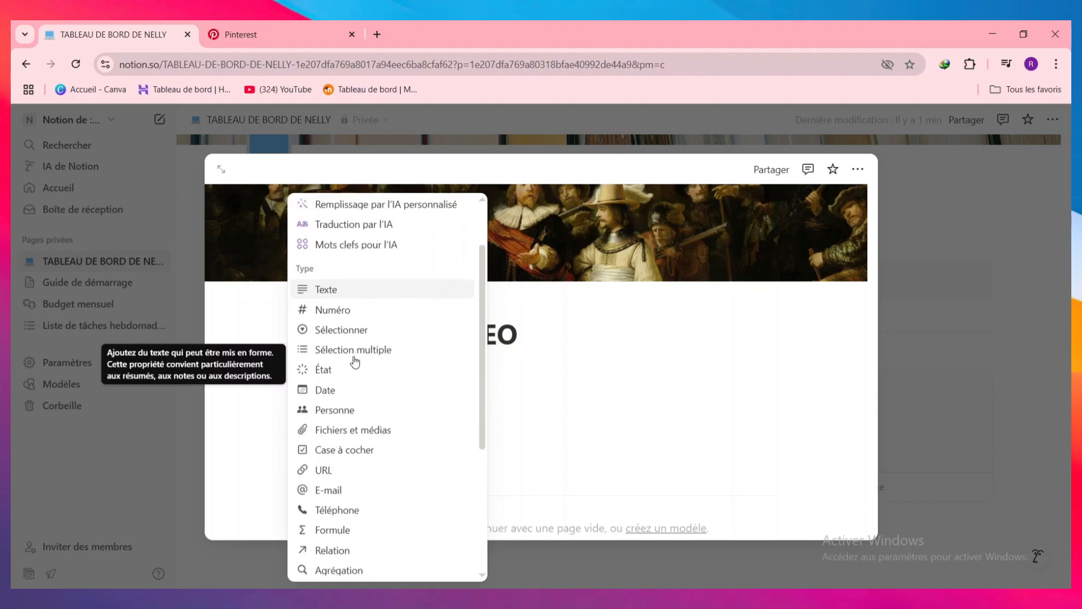
left_click(368, 445)
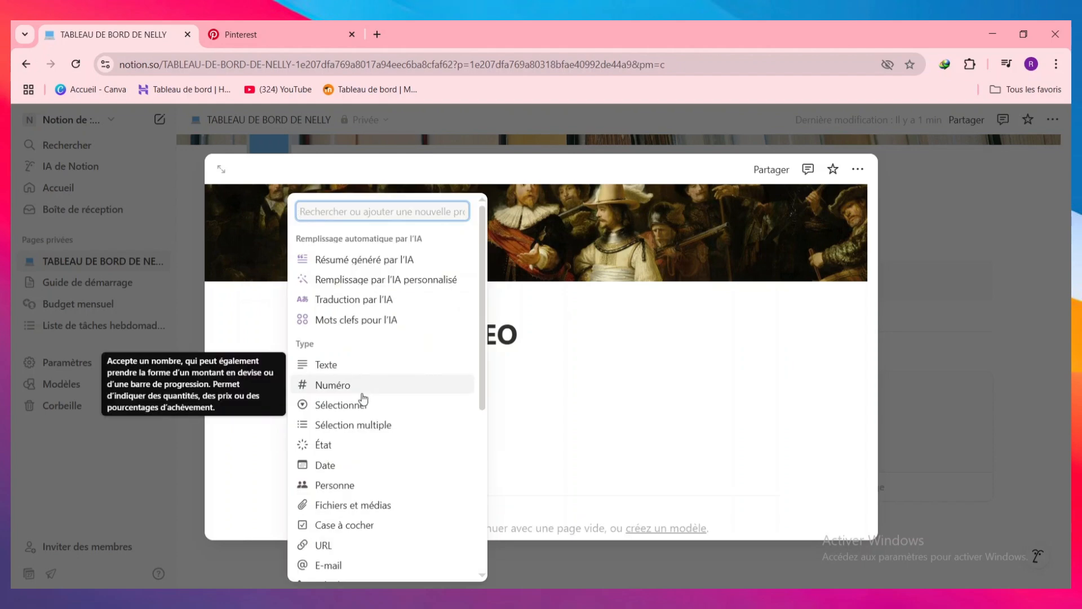
left_click(362, 393)
left_click(478, 435)
left_click(458, 419)
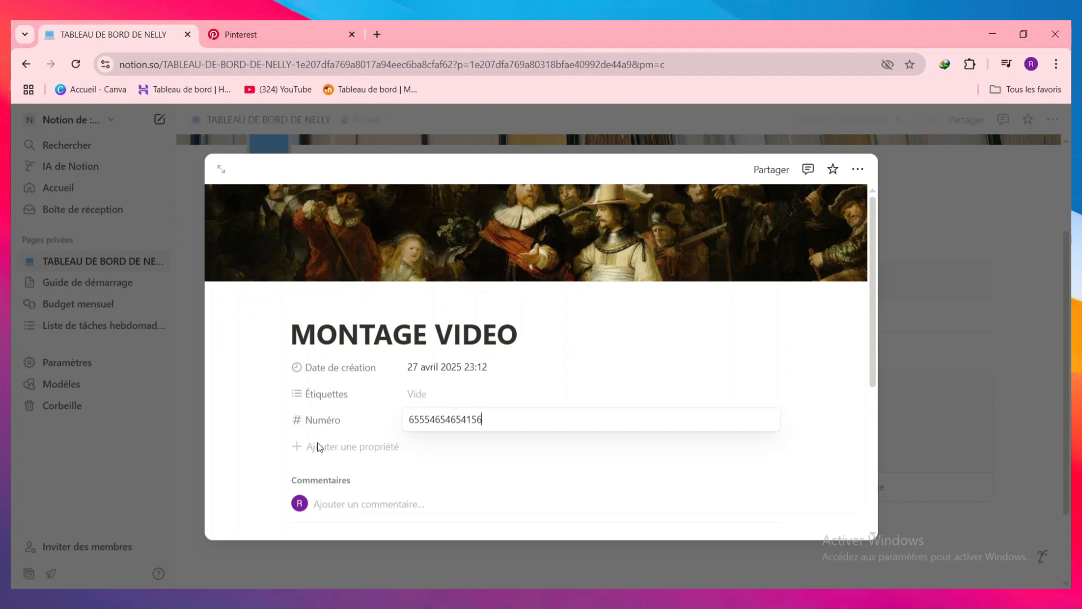
left_click(376, 451)
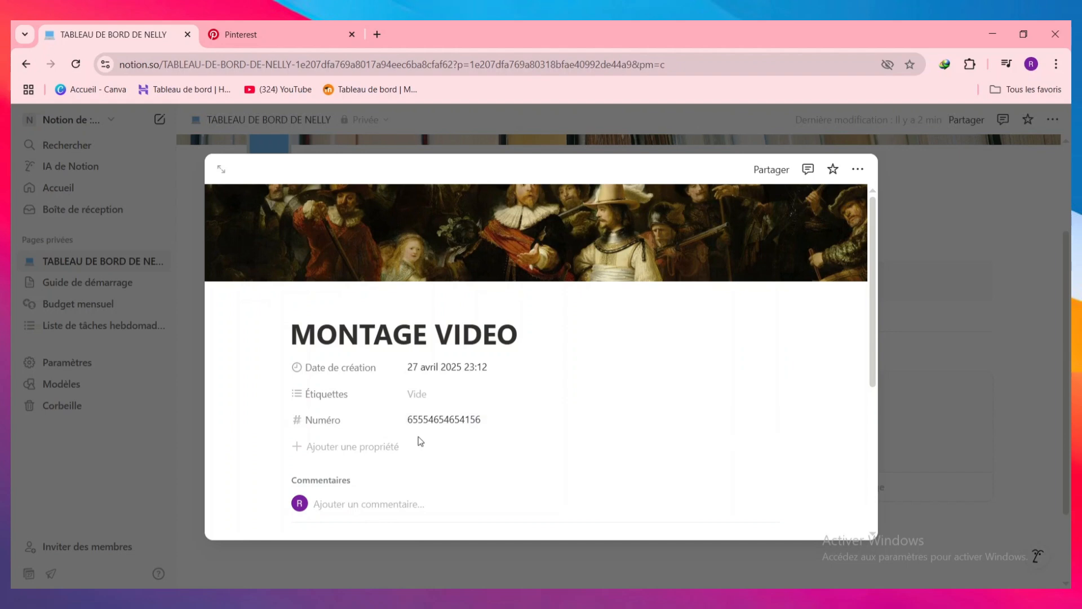
Step: Add a text property (Texte) named "NOM DU MONTEUR" to the "MONTAGE VIDEO" page
left_click(340, 449)
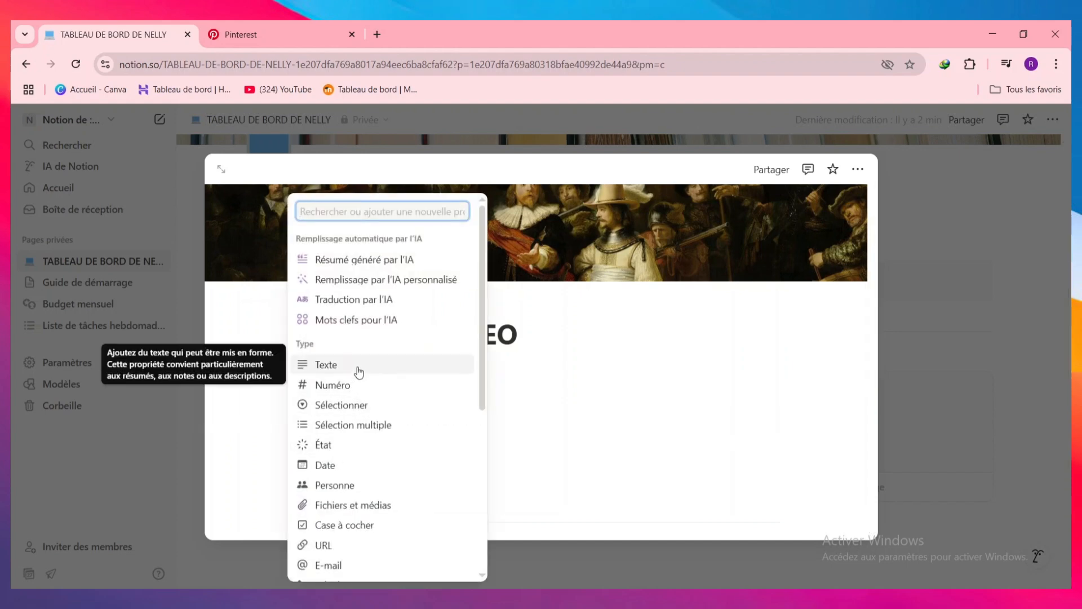
left_click(334, 364)
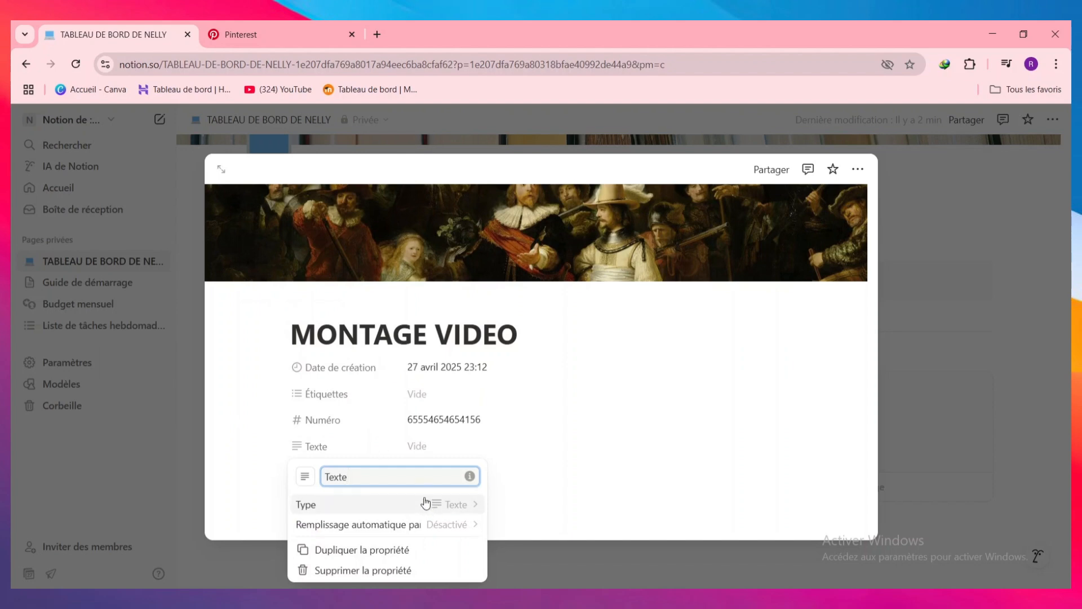
type("NO")
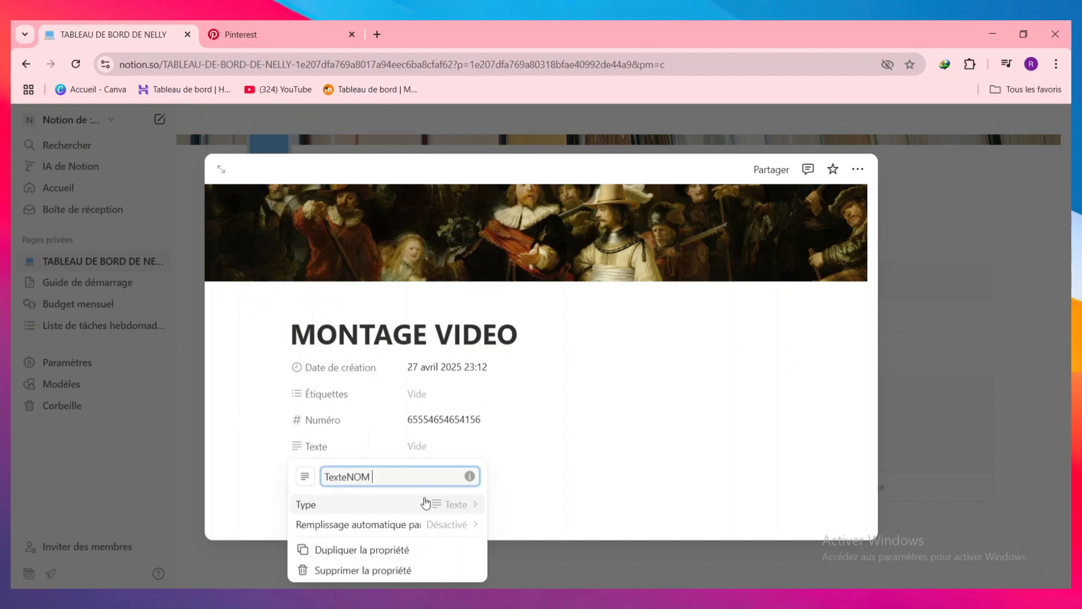
type("M")
key("BackSpace")
key("BackSpace")
key("BackSpace")
key("BackSpace")
key("BackSpace")
key("BackSpace")
key("BackSpace")
key("BackSpace")
type("NOM DU MONTEUR")
key("Return")
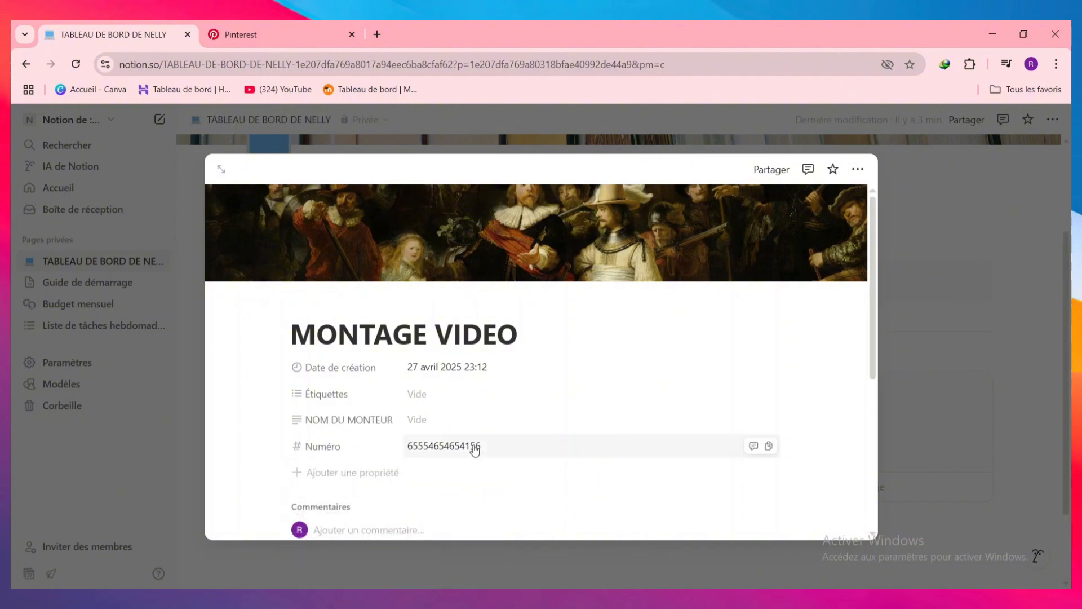
Step: Fill in the NOM DU MONTEUR property with placeholder text for the editor's name
left_click(494, 423)
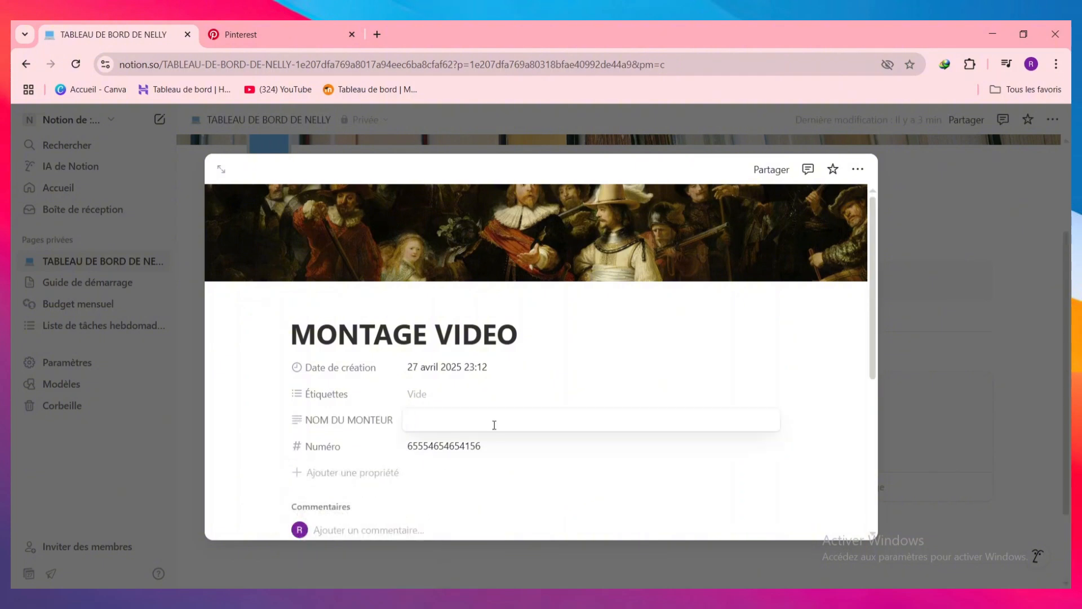
type("DIUEIEJ")
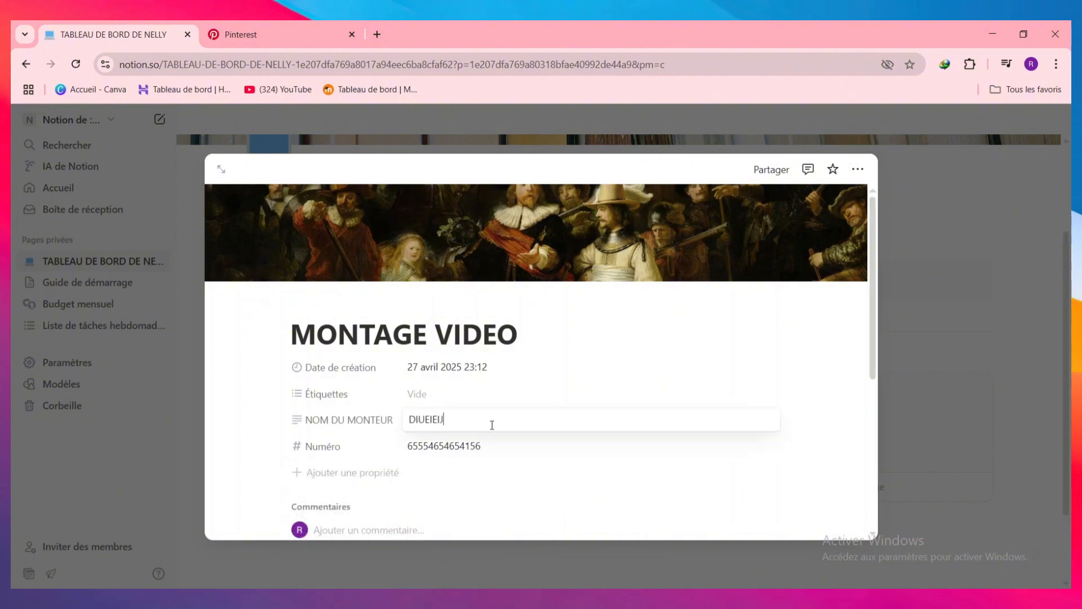
type("EIJR")
left_click(768, 399)
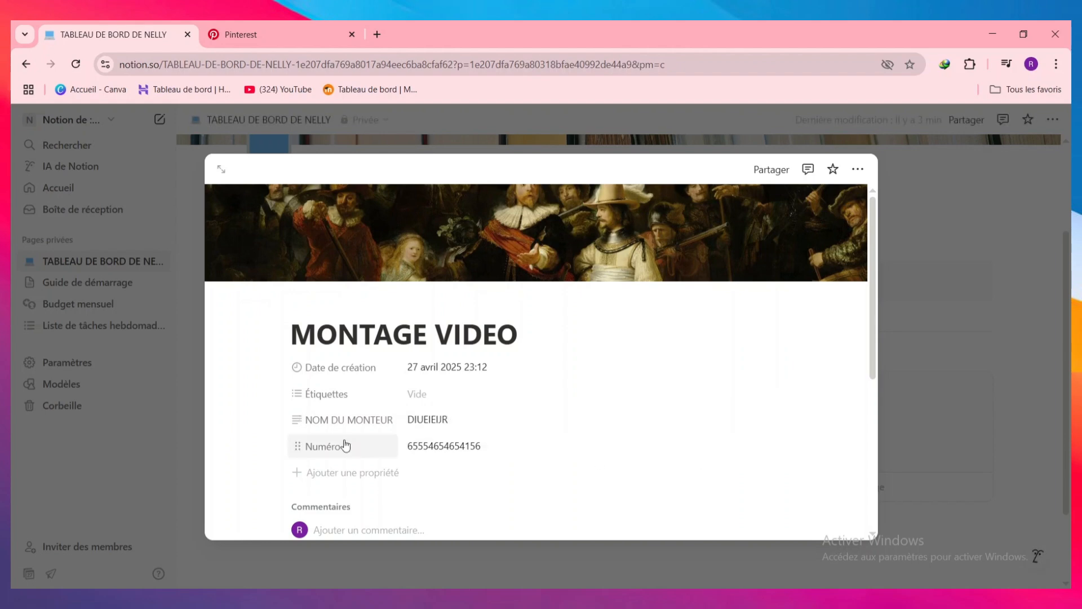
Step: Add a Fichiers et médias property to the "MONTAGE VIDEO" page and open its file upload options
left_click(353, 473)
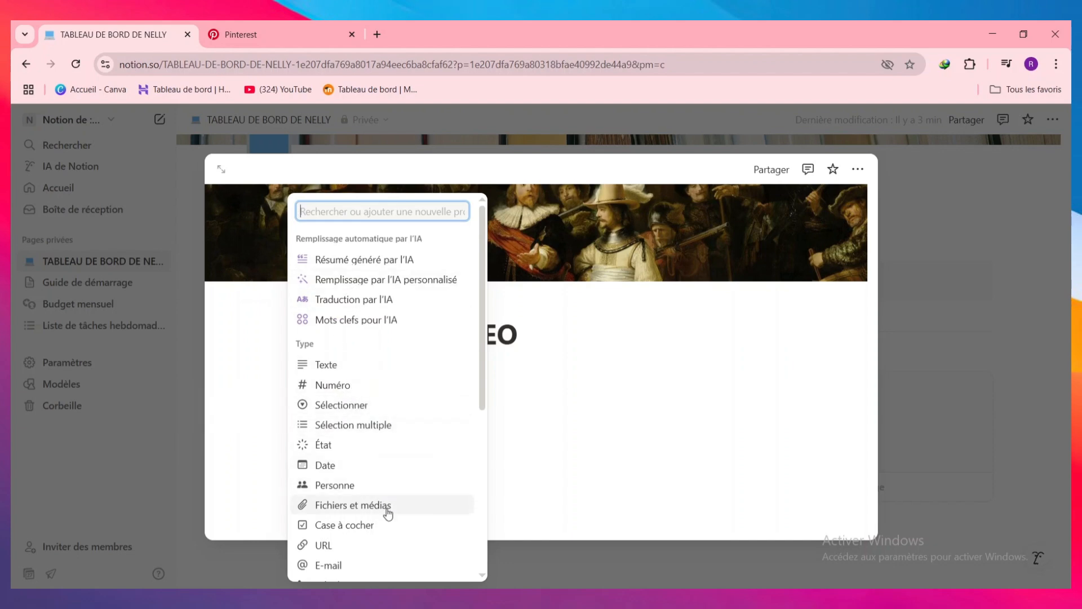
scroll(382, 524, "down", 3)
scroll(383, 524, "down", 2)
scroll(380, 517, "up", 1)
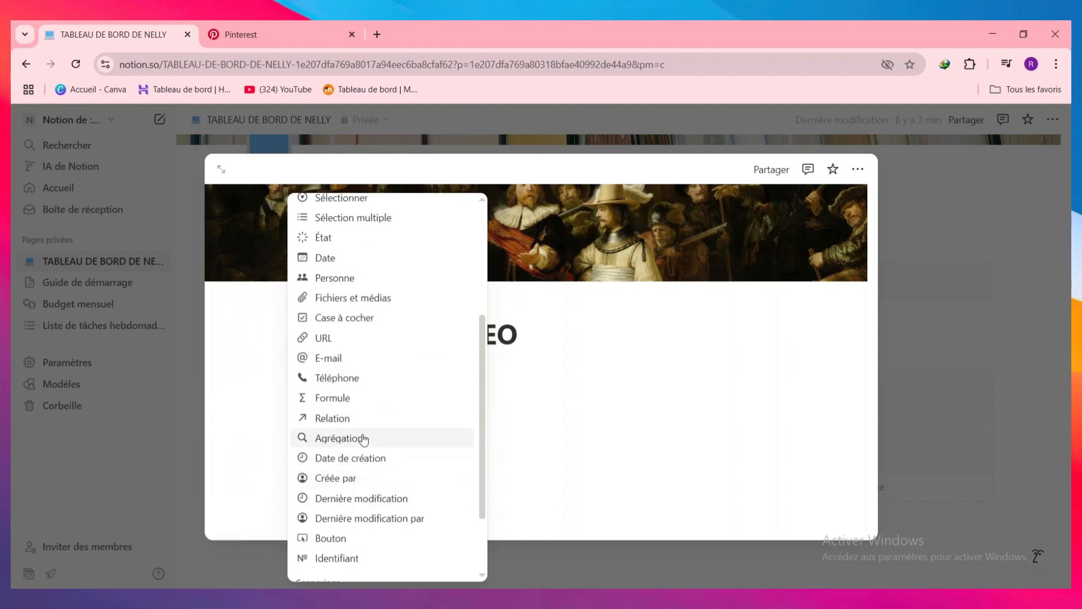
left_click(408, 307)
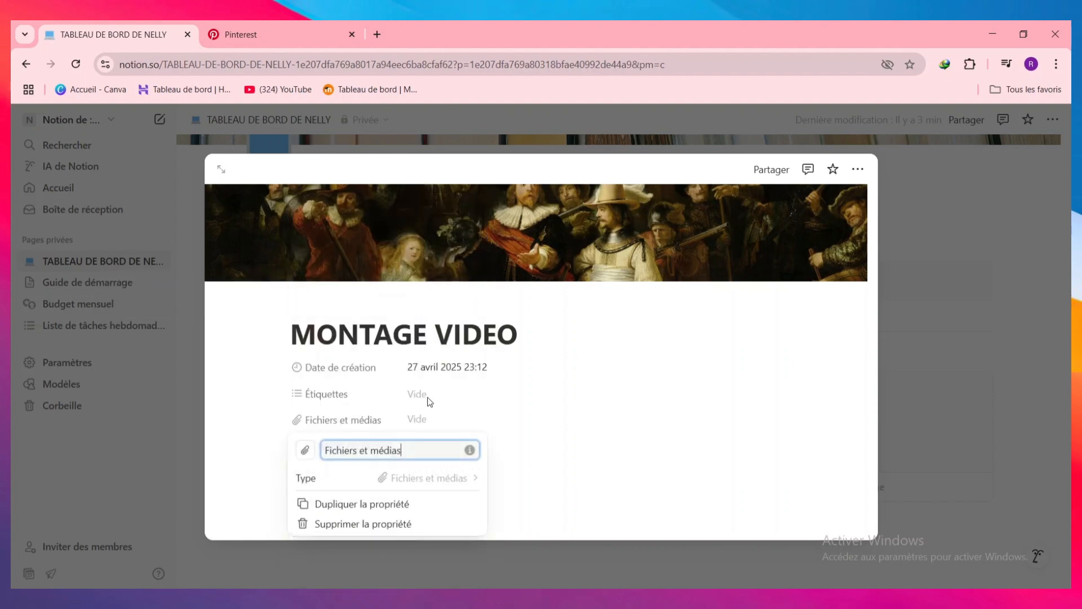
left_click(520, 434)
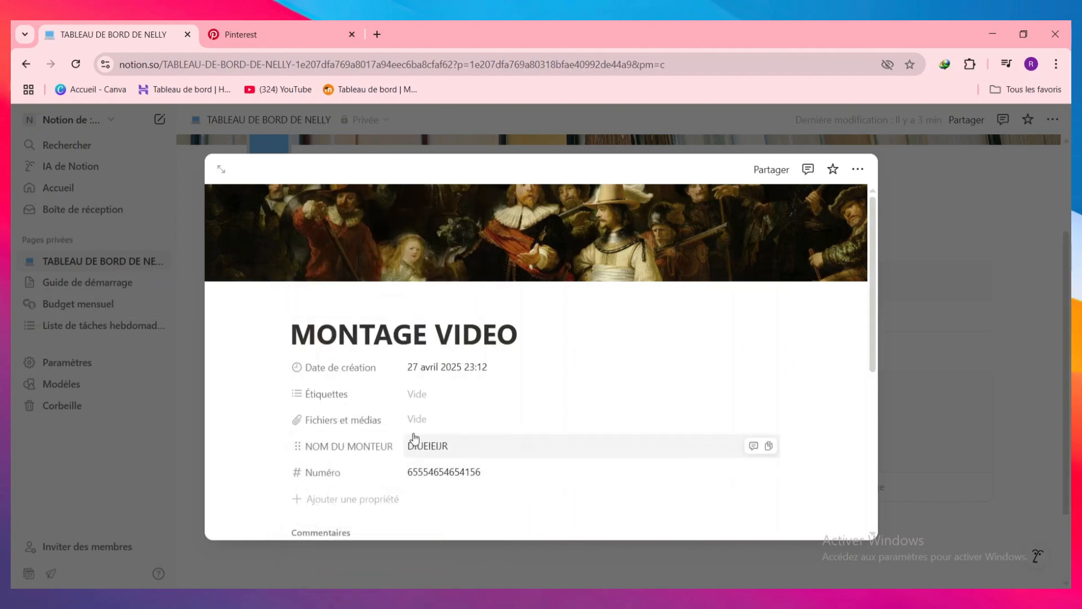
left_click(439, 417)
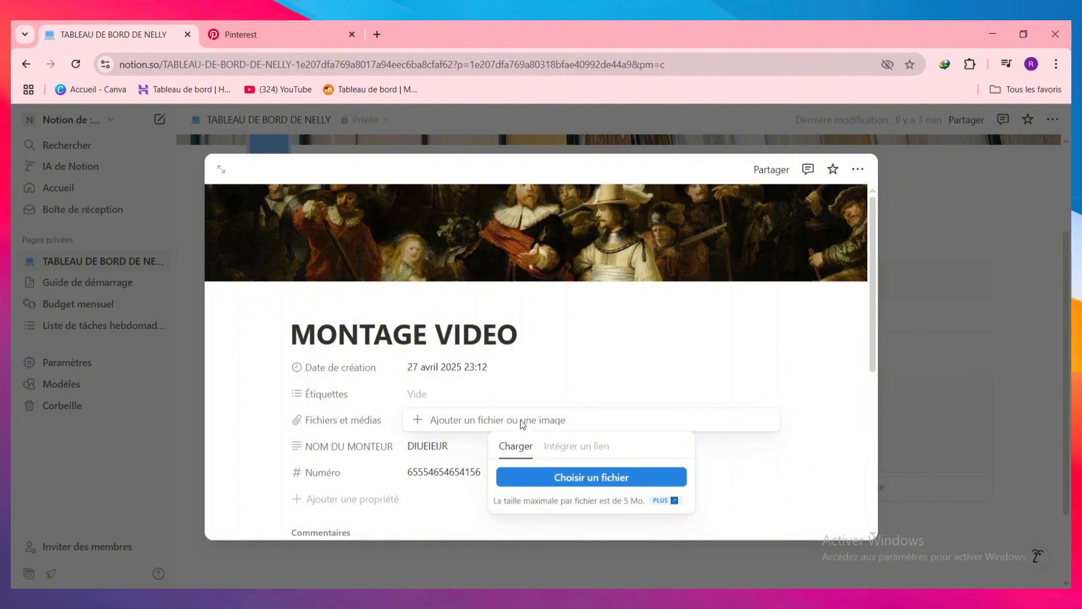
Step: Dismiss the file upload options and view the "MONTAGE VIDEO" page as a full page
left_click(827, 419)
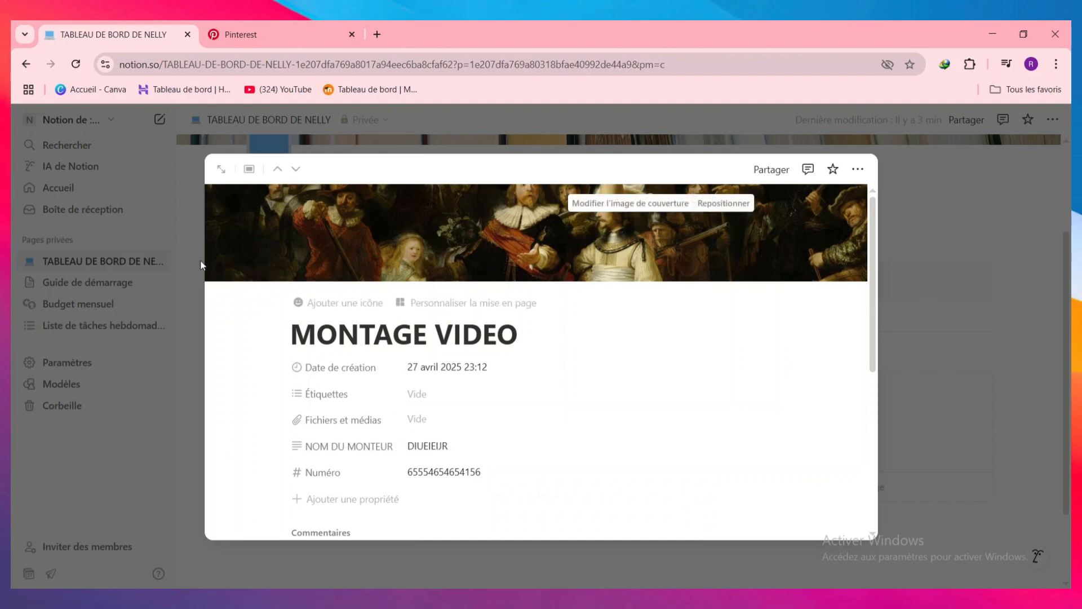
left_click(221, 169)
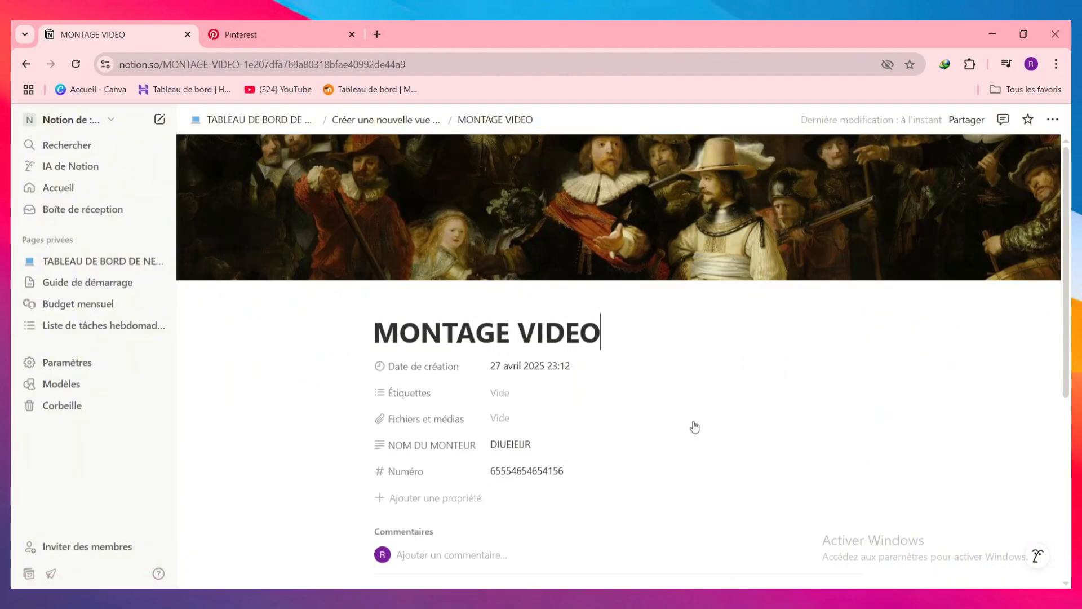
scroll(551, 367, "down", 5)
scroll(552, 366, "up", 5)
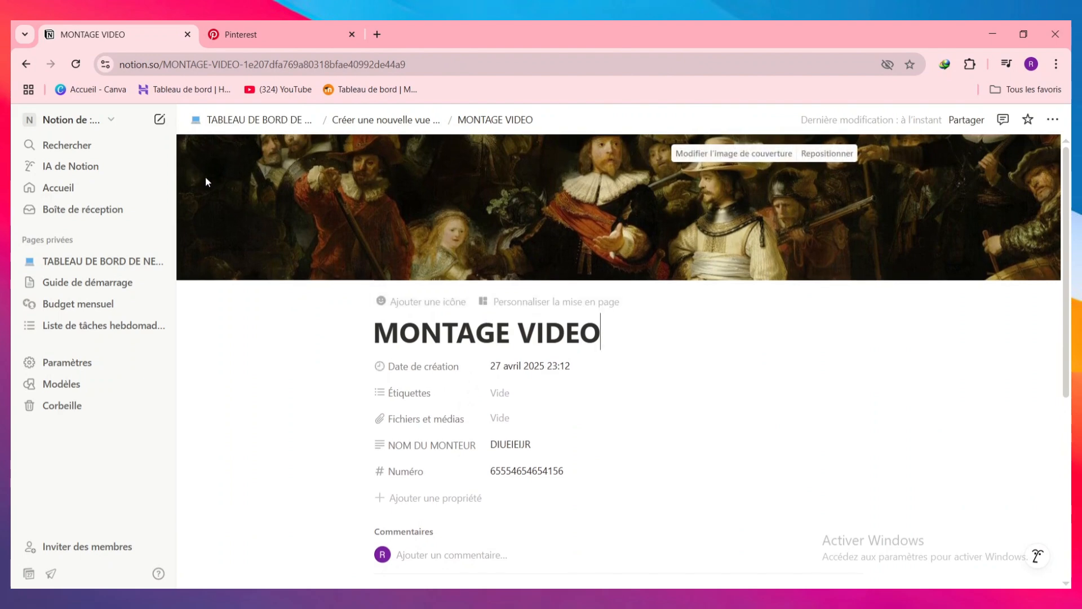
Step: Return to the main dashboard page and start an empty text block below the gallery
left_click(302, 120)
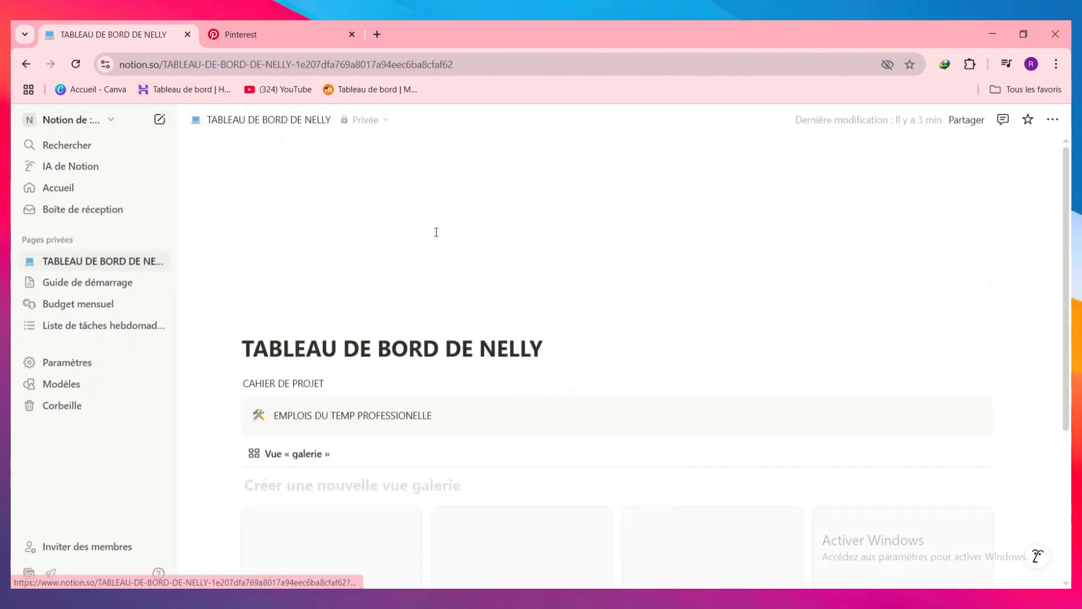
scroll(563, 380, "down", 4)
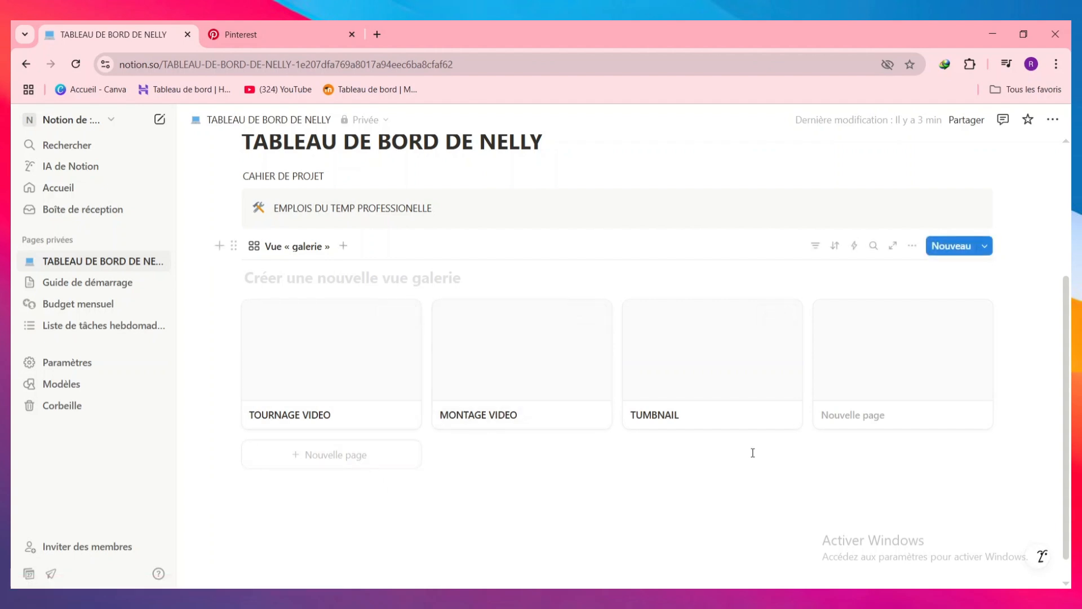
scroll(586, 464, "down", 1)
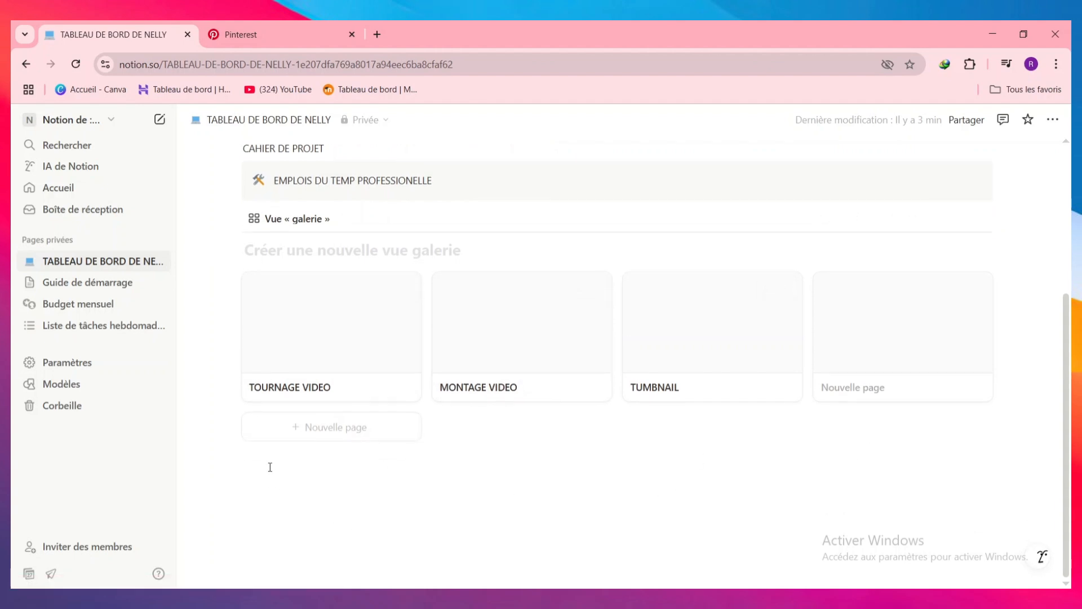
left_click(230, 483)
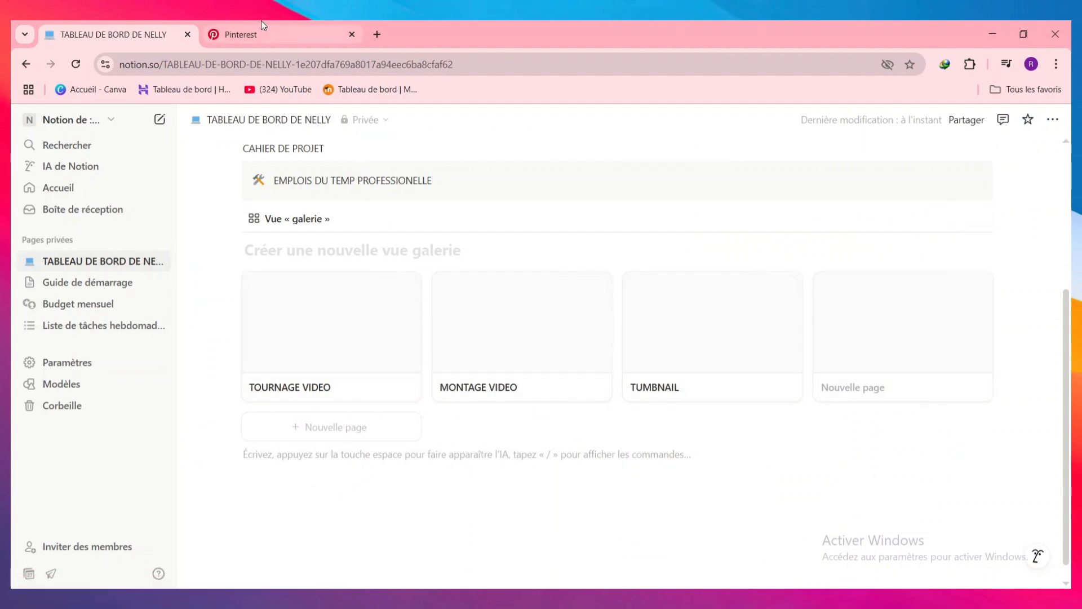
Step: In a new browser tab, find Google images for "image de travail" and copy the iStock illustration of people around a blue globe
left_click(377, 34)
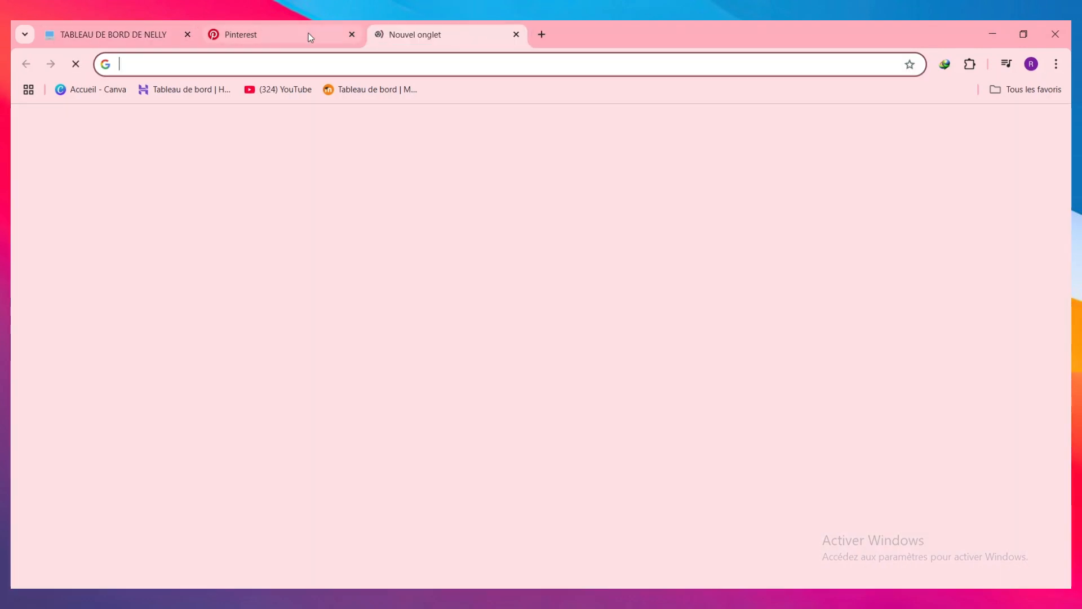
left_click(295, 31)
left_click(455, 38)
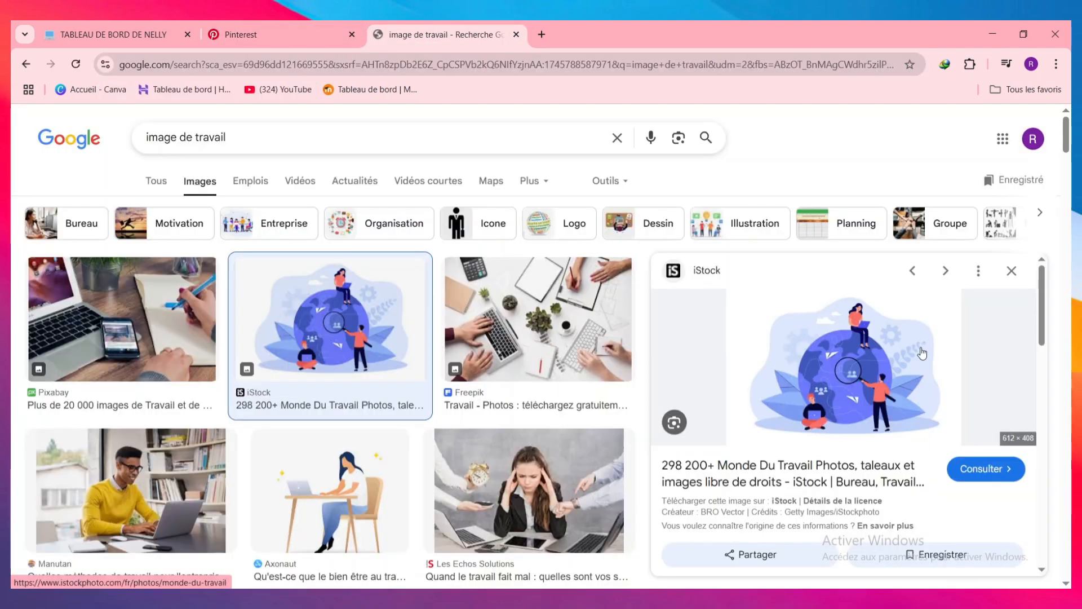
right_click(898, 362)
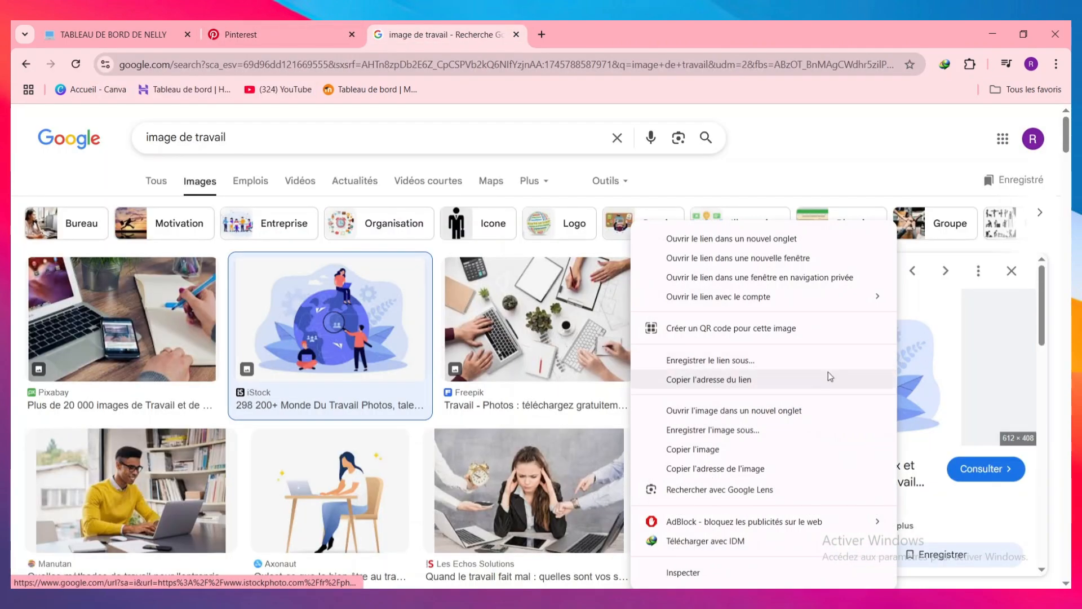
left_click(795, 446)
Step: Switch back to the Notion dashboard and paste the copied illustration into the empty block below the gallery
left_click(96, 31)
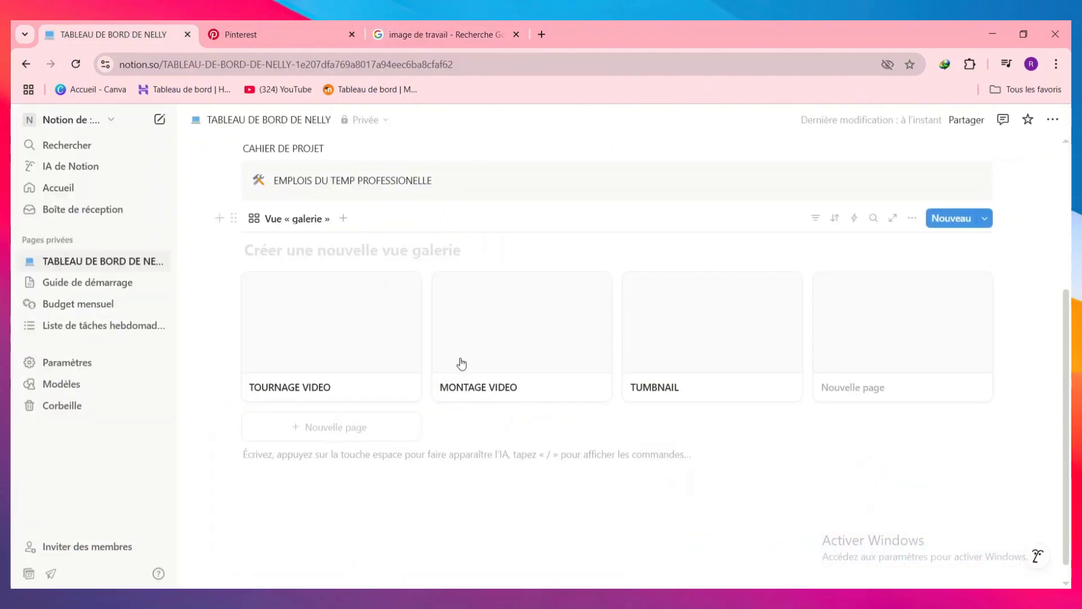
right_click(463, 447)
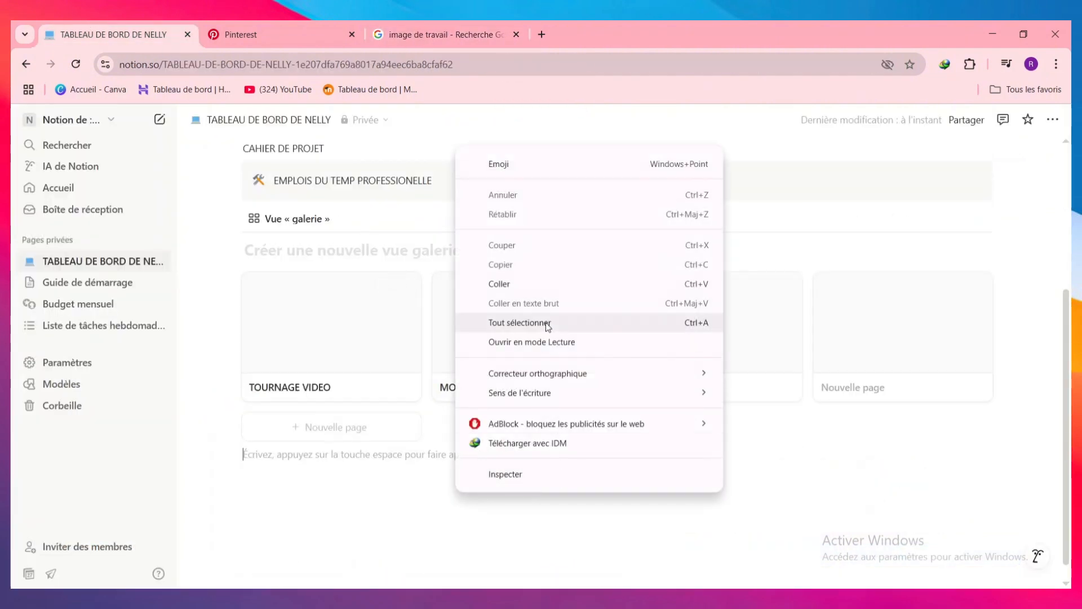
left_click(547, 289)
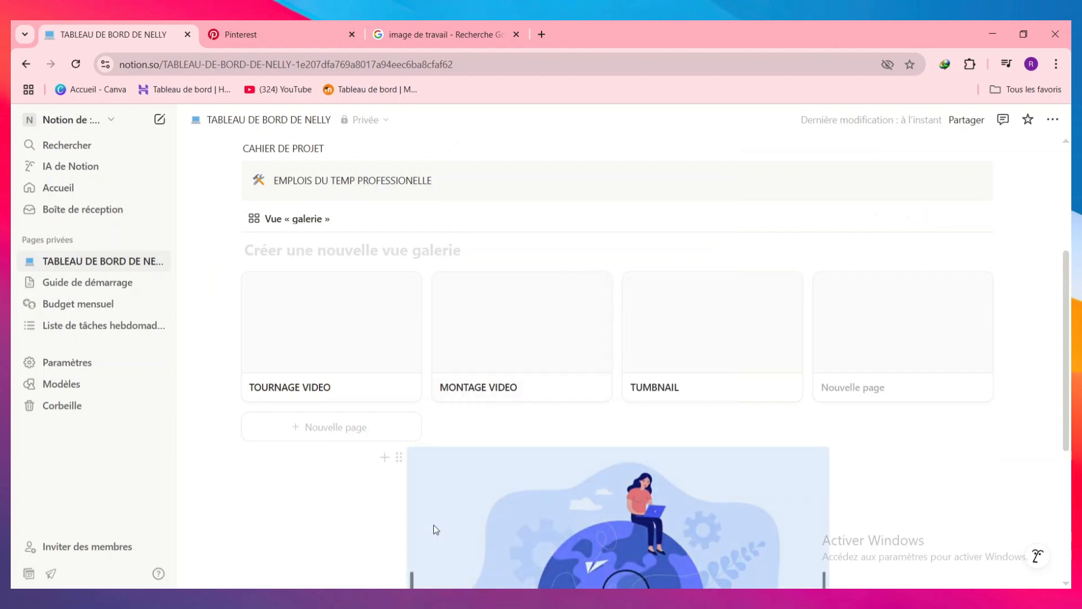
scroll(588, 508, "down", 2)
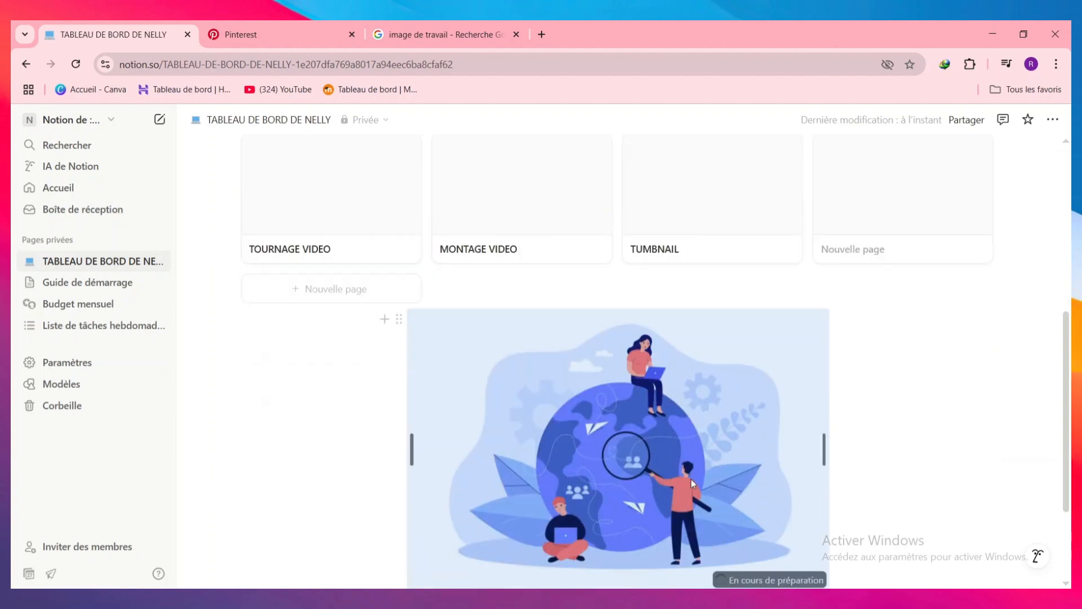
Step: Move the illustration into a column to the left of the gallery and narrow that column
left_click_drag(691, 479, 251, 260)
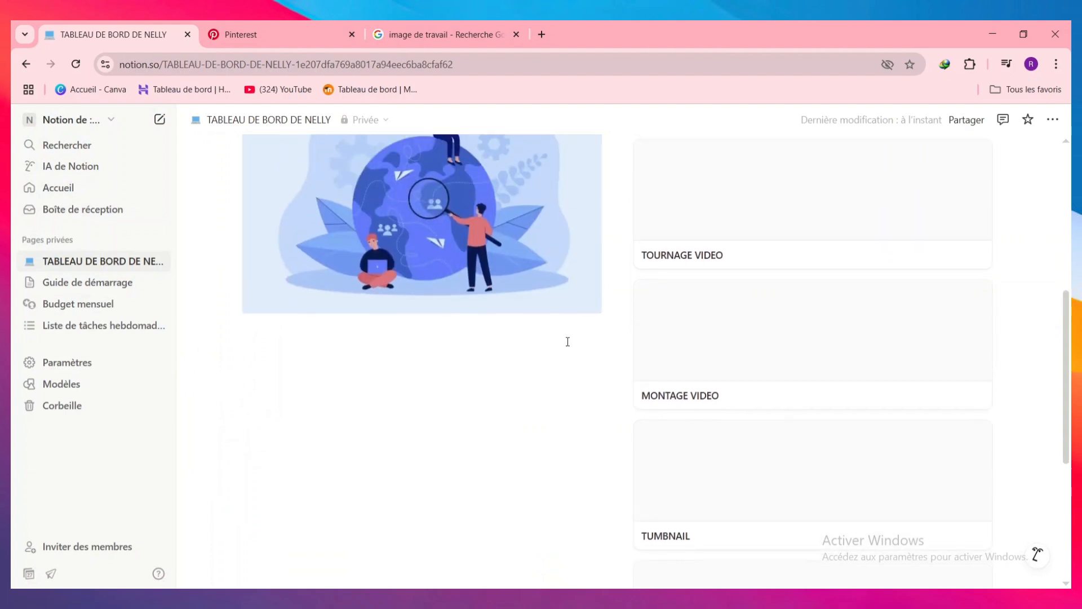
scroll(567, 341, "up", 4)
left_click_drag(618, 400, 476, 404)
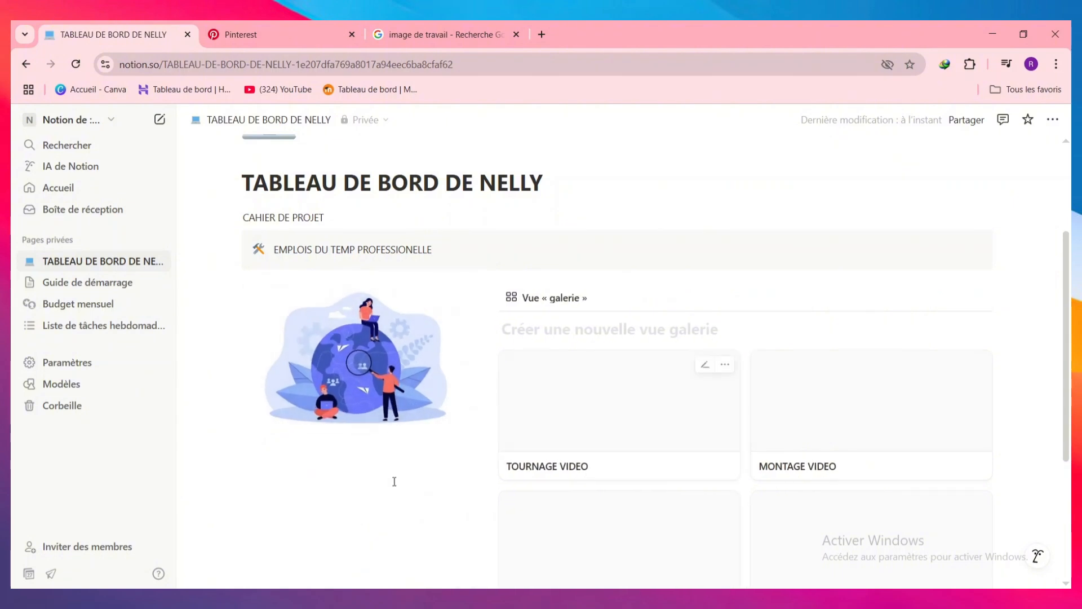
Step: Add a text line reading "NAVIGATION" under the illustration, followed by a new empty line
scroll(374, 438, "down", 3)
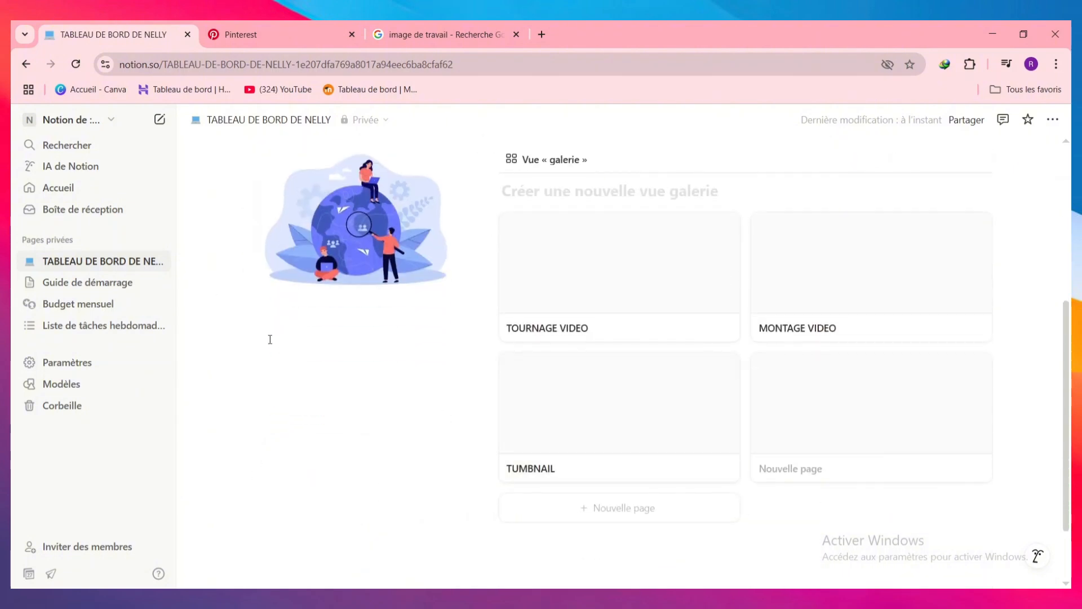
left_click(252, 338)
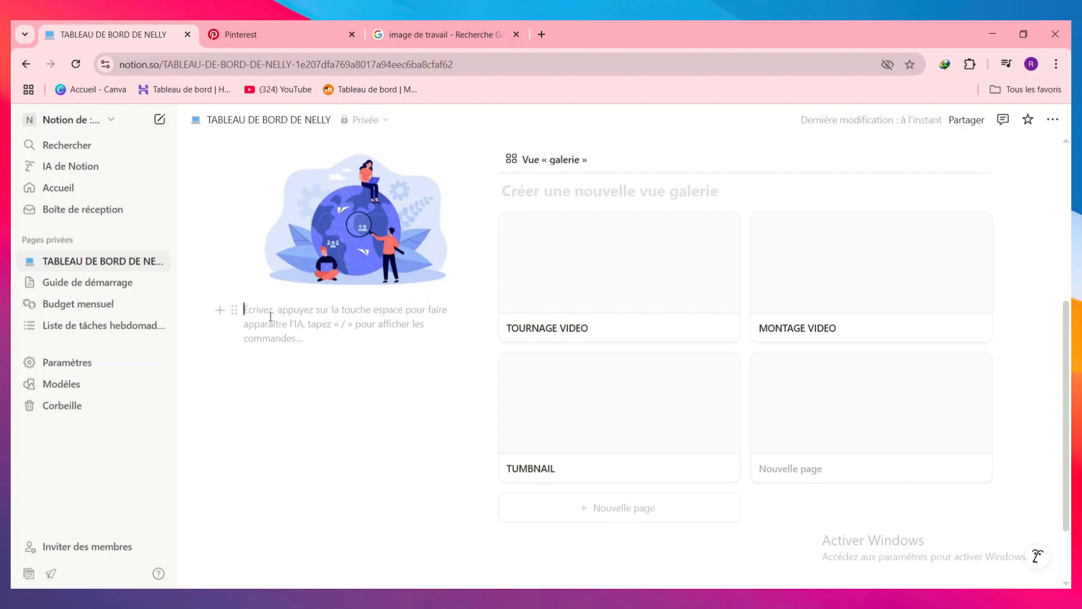
type("NAVIGATI")
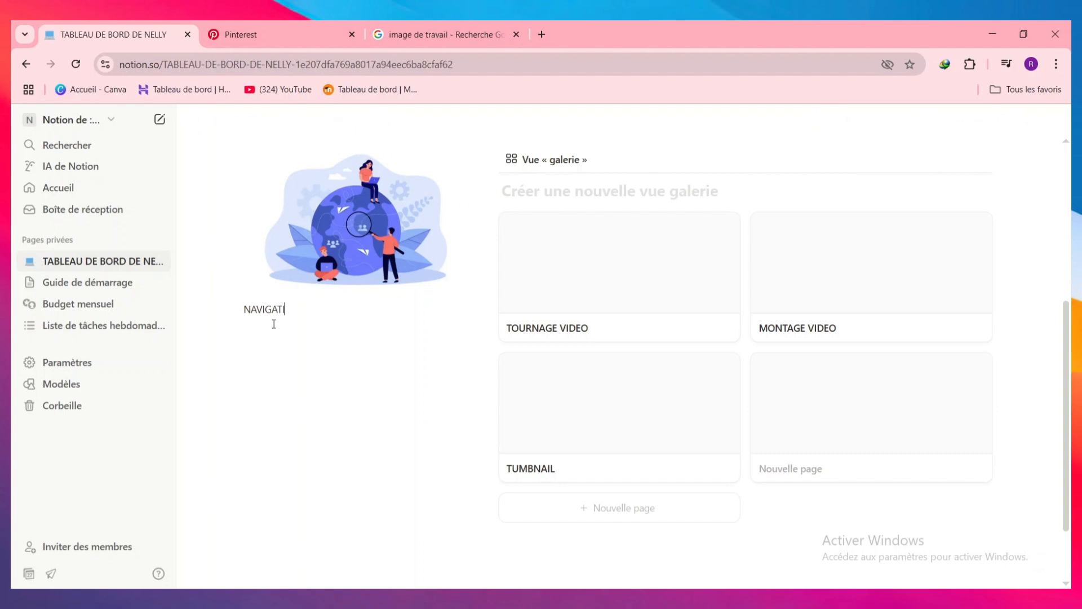
type("ON")
key("Return")
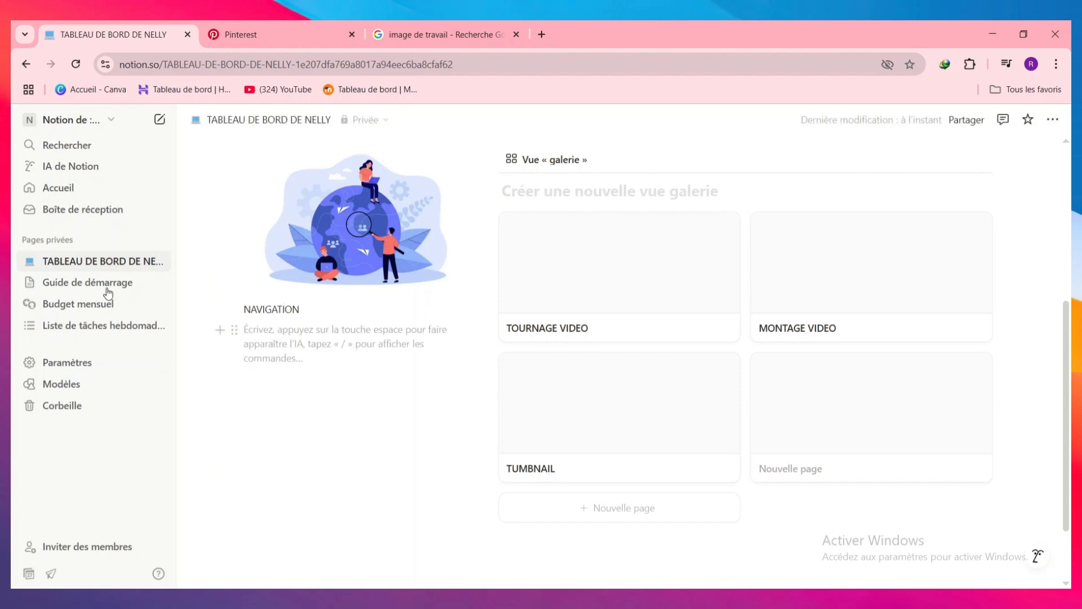
Step: Insert a to-do list (Liste de tâches) under "NAVIGATION" with the items RELAX, SPORT, MARCHE A PIED, BAIN and REPAS
left_click(220, 330)
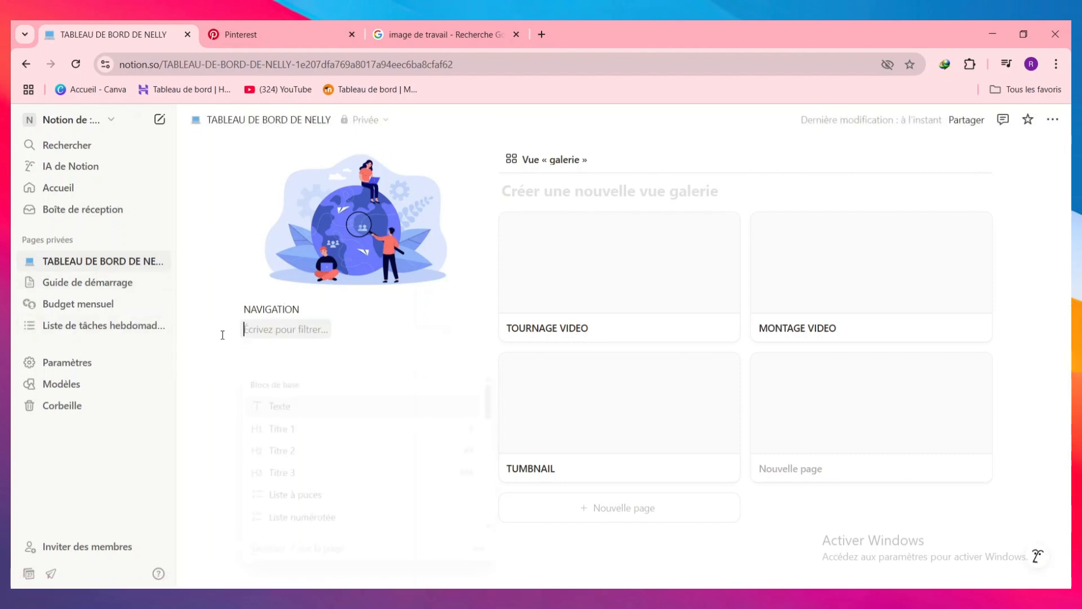
scroll(397, 479, "down", 1)
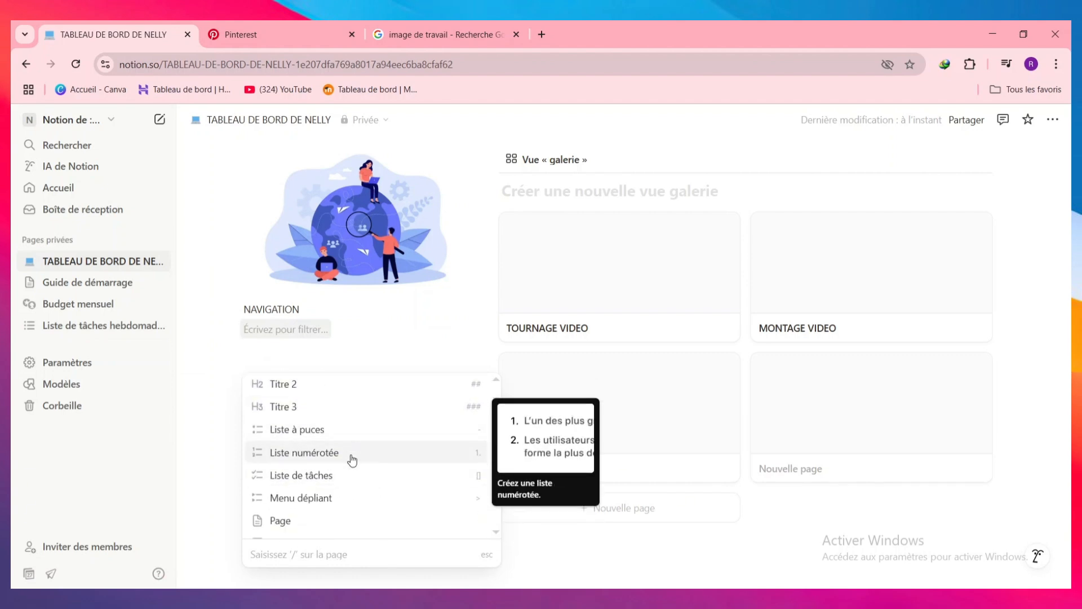
scroll(353, 468, "down", 1)
scroll(353, 468, "down", 1)
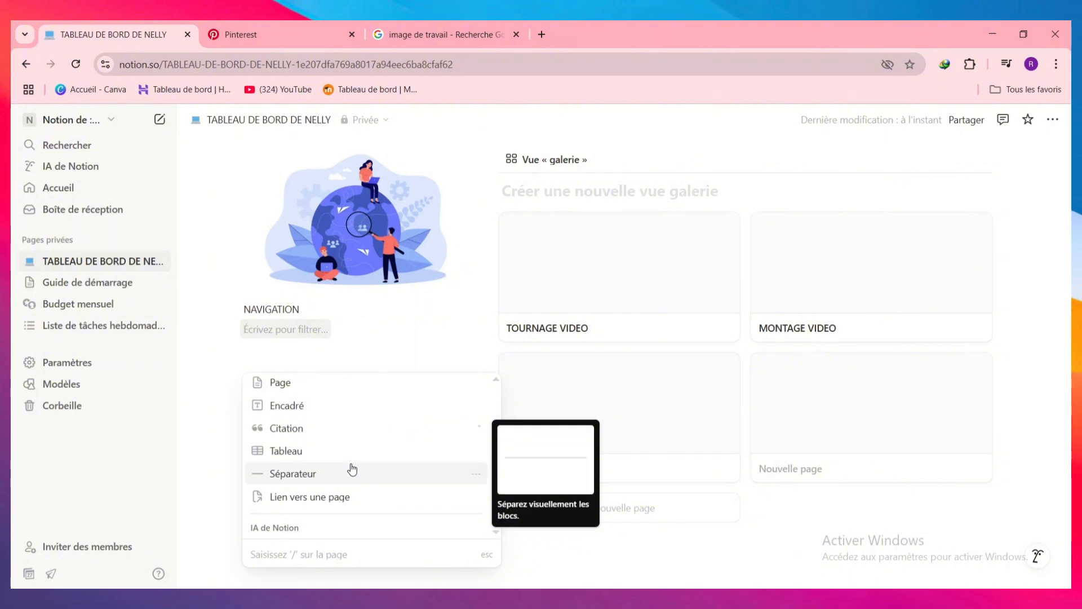
scroll(350, 467, "down", 2)
scroll(338, 472, "down", 4)
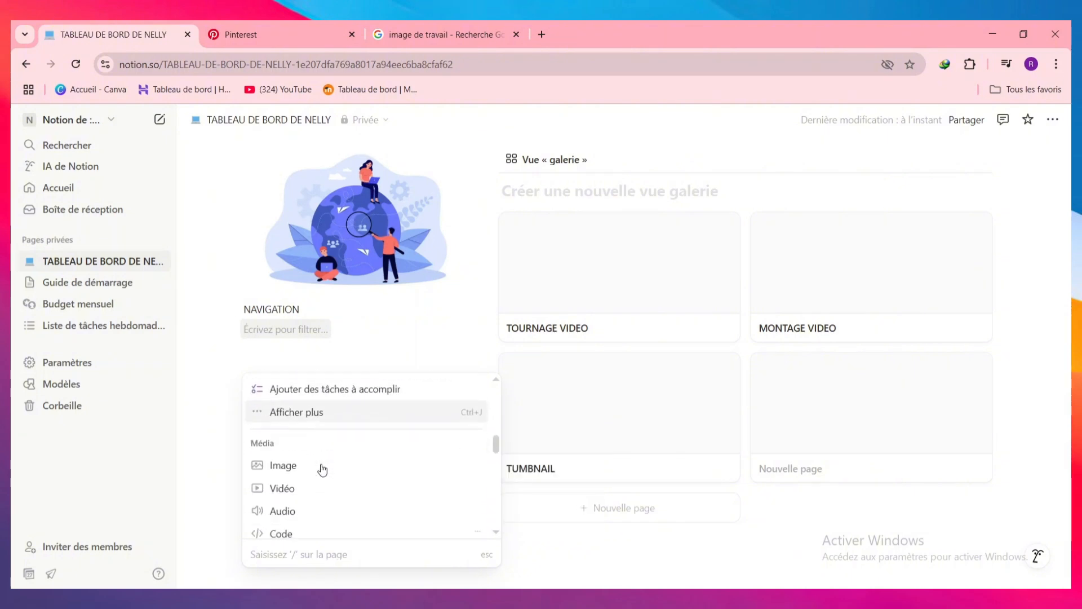
scroll(330, 482, "up", 10)
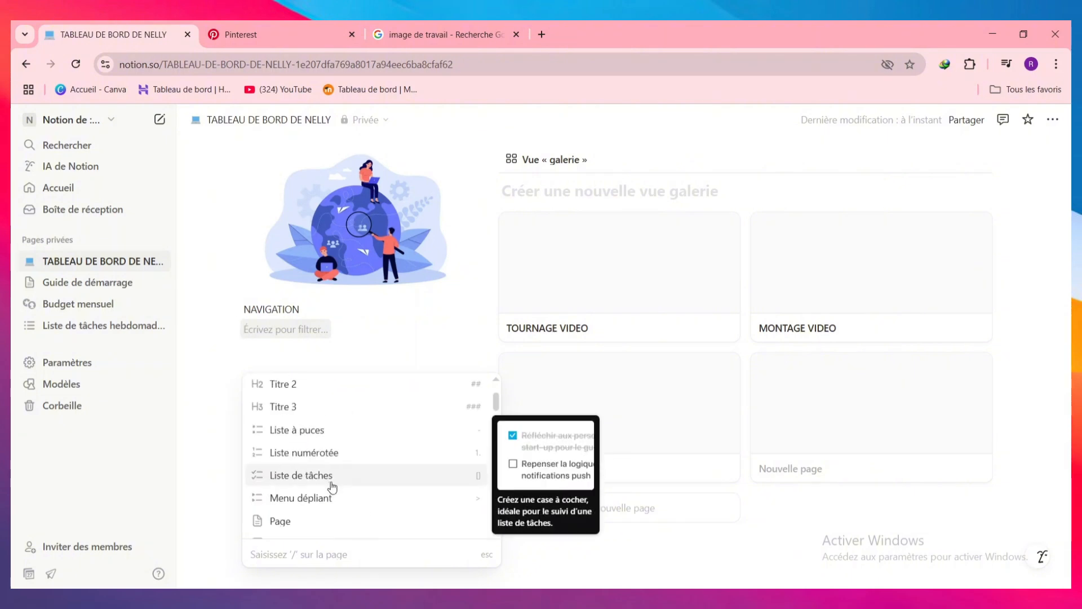
left_click(309, 478)
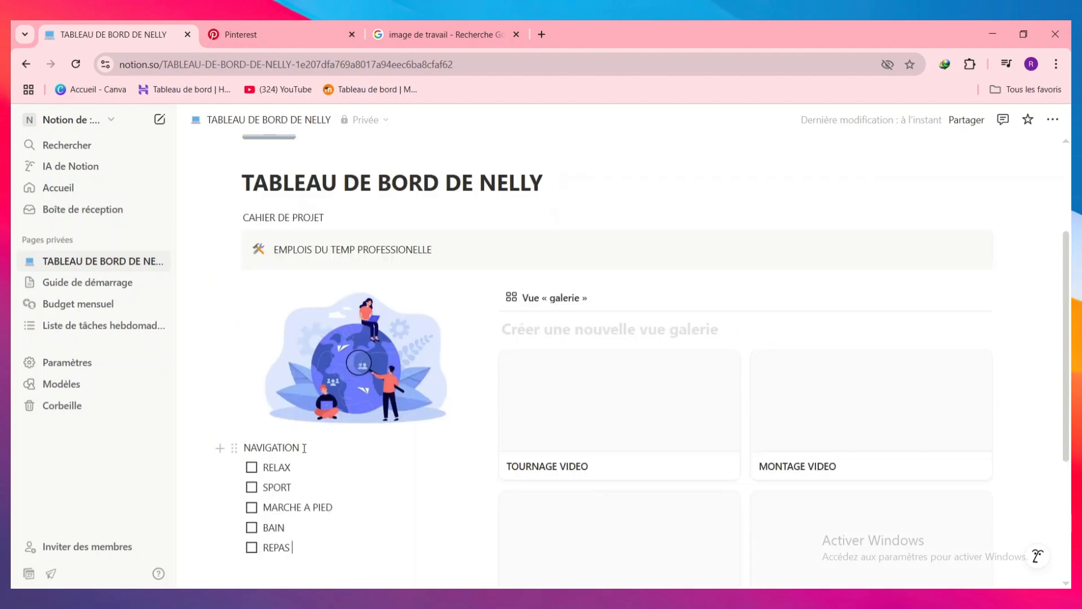
Step: Replace the "NAVIGATION" text above the to-do list with "TACHE A EFFECTUER AVANT TRAVAIL"
left_click_drag(304, 449, 246, 448)
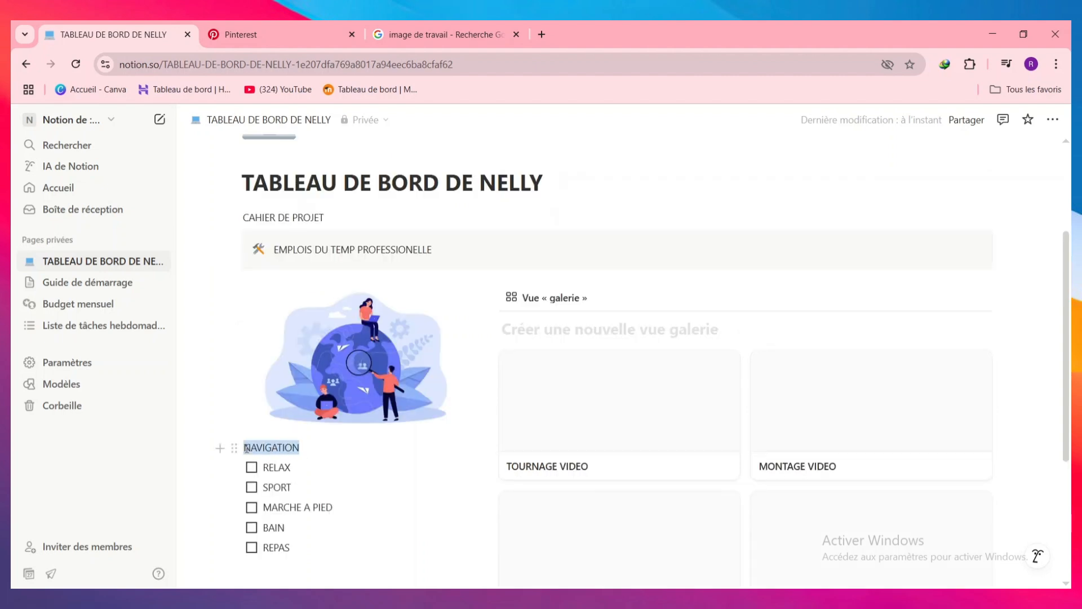
type("TA")
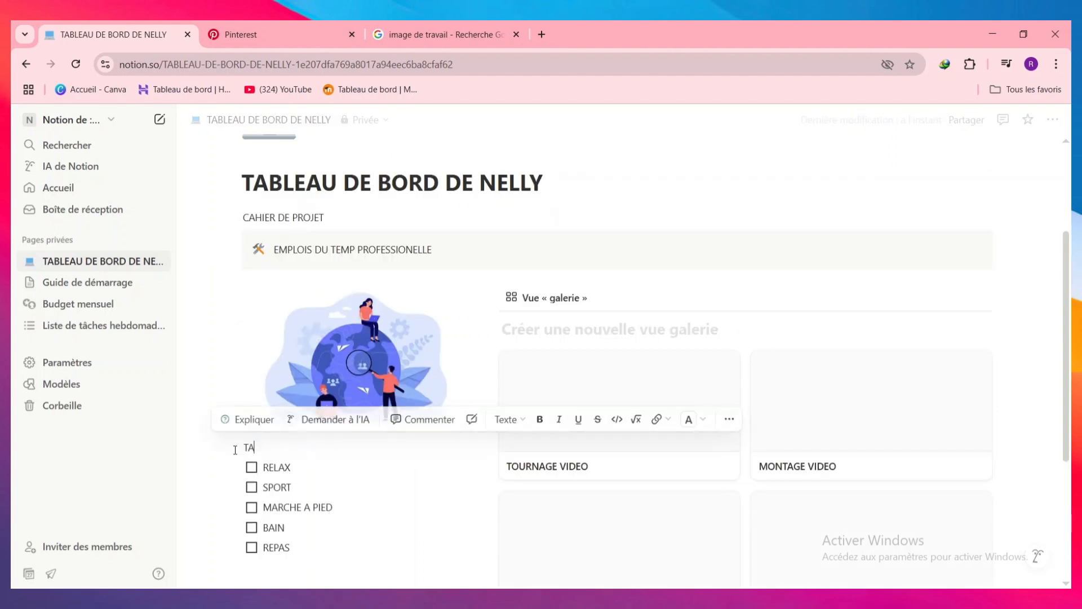
type("CHE A")
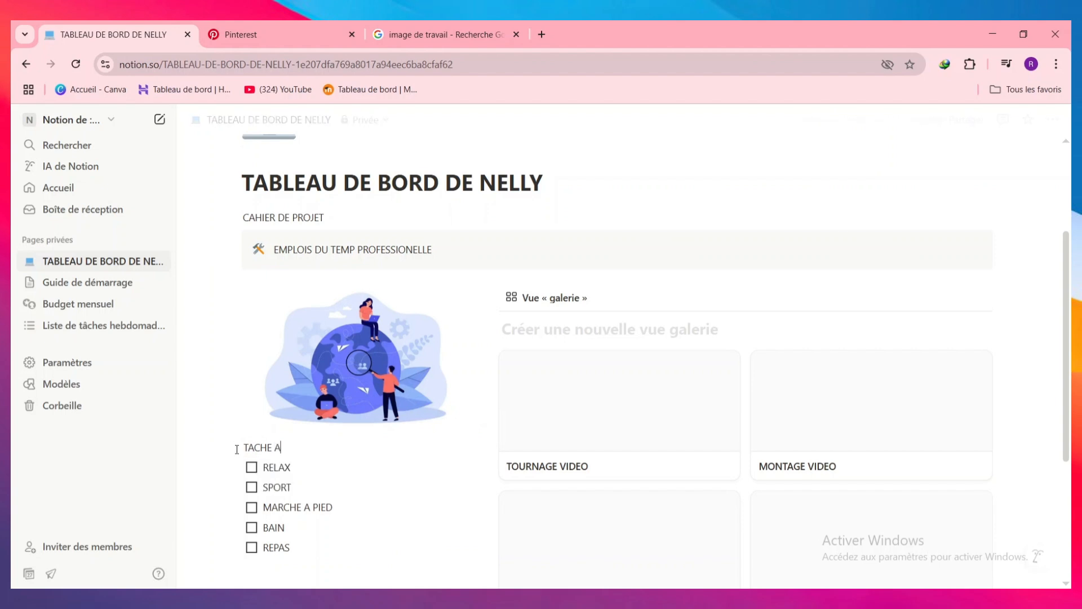
type(" EFFECTU")
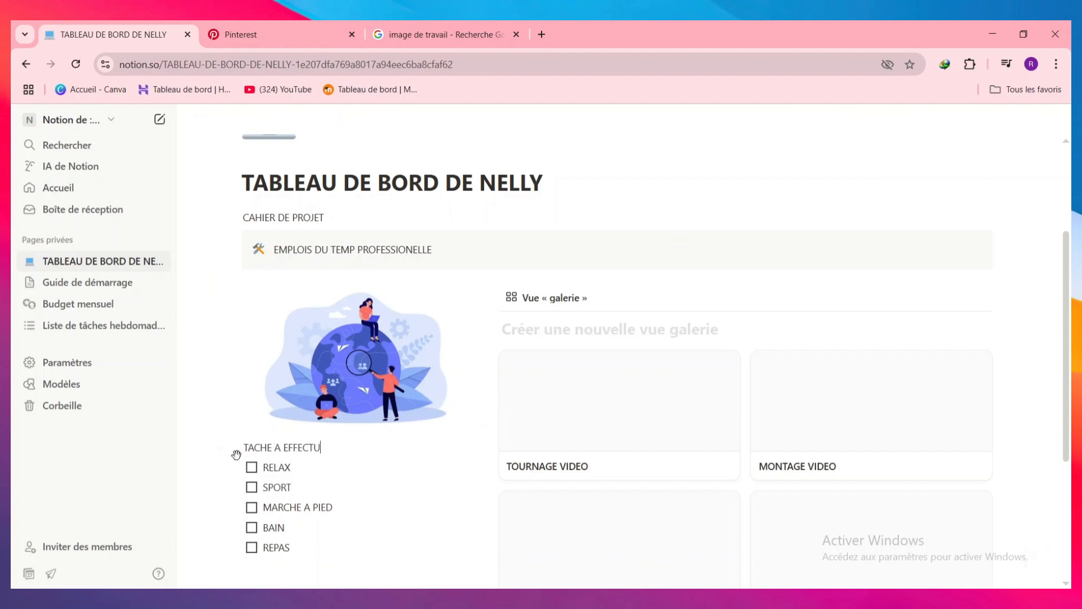
type("ER AVANT TRAVAIL")
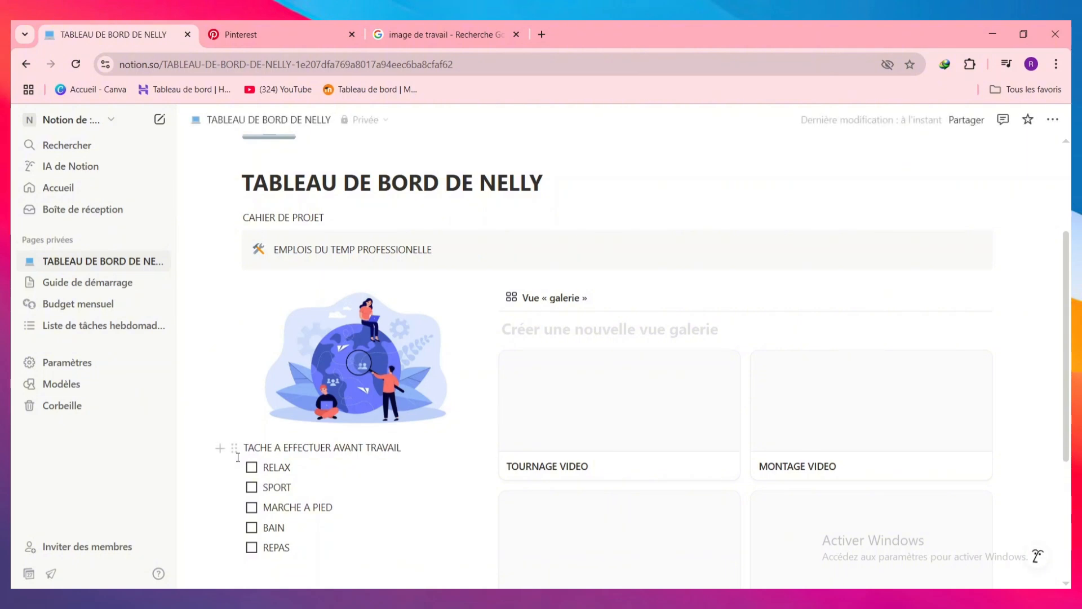
Step: Start an empty text block below the columns and add another untitled page card to the gallery
scroll(276, 466, "down", 2)
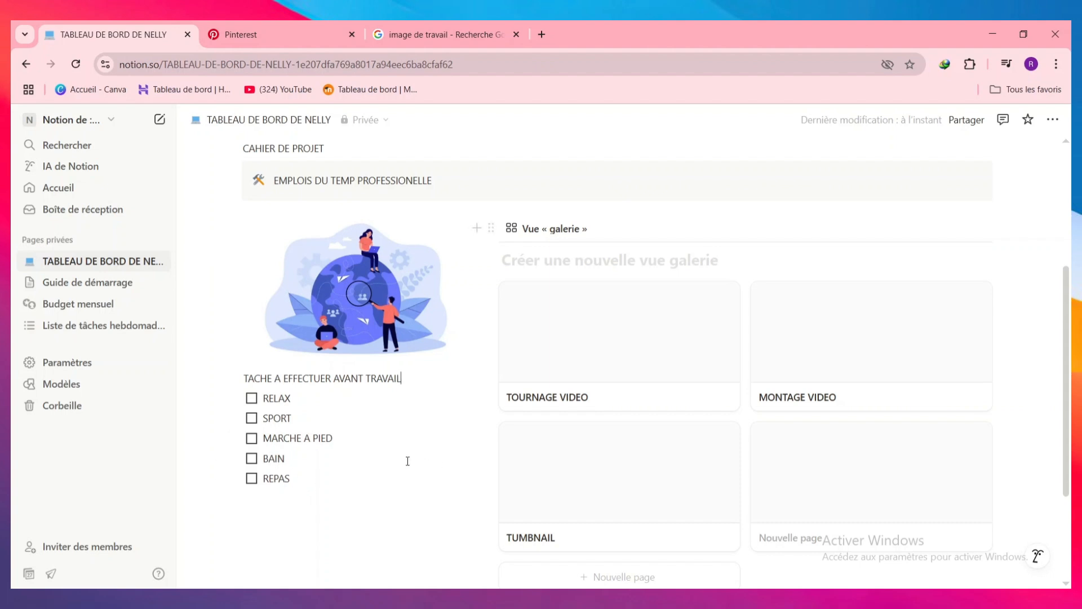
scroll(712, 350, "down", 3)
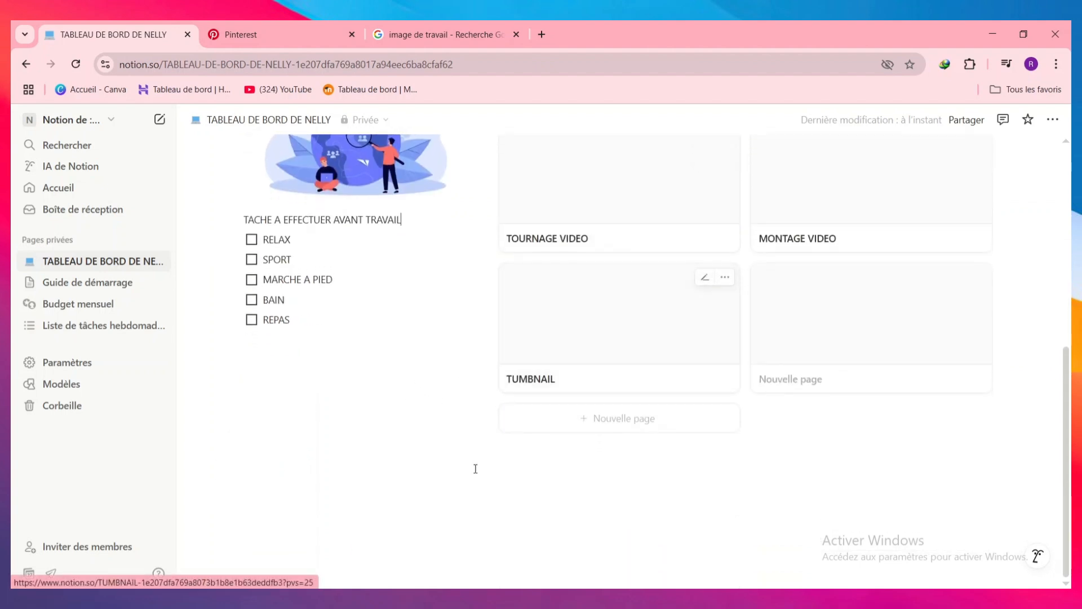
left_click(475, 515)
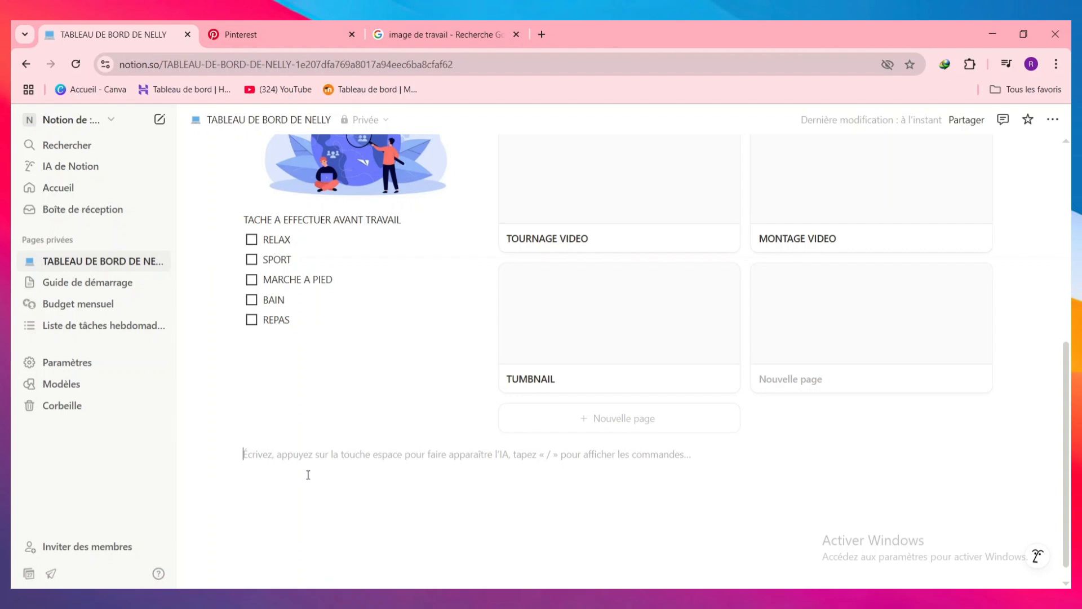
left_click(504, 421)
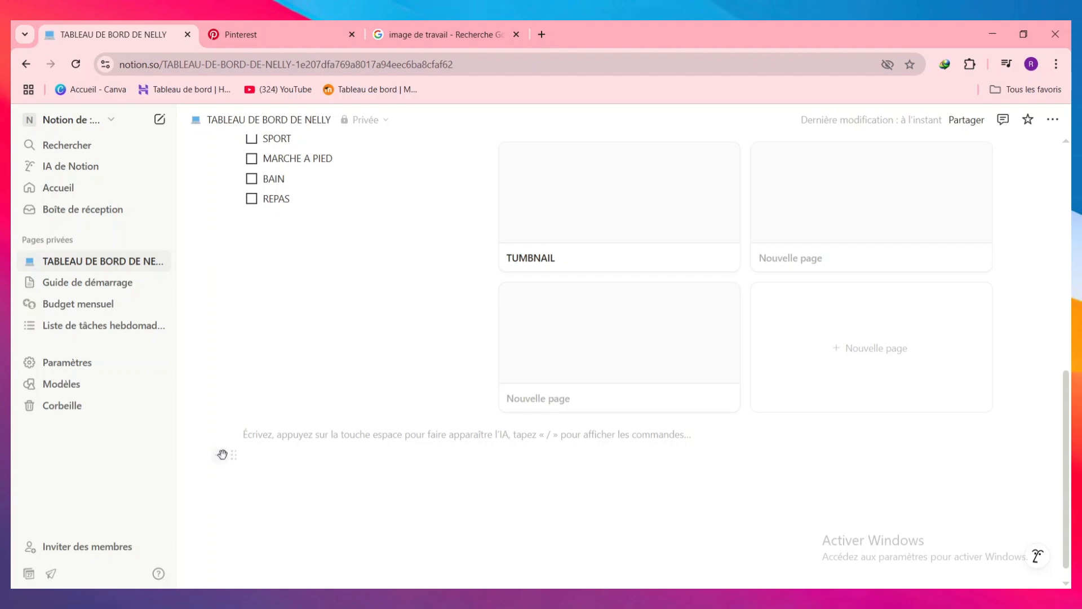
Step: Add a level 1 heading (Titre 1) reading "AGENDA HEBDOMADAIRE" below the columns, followed by a new empty line
left_click(220, 449)
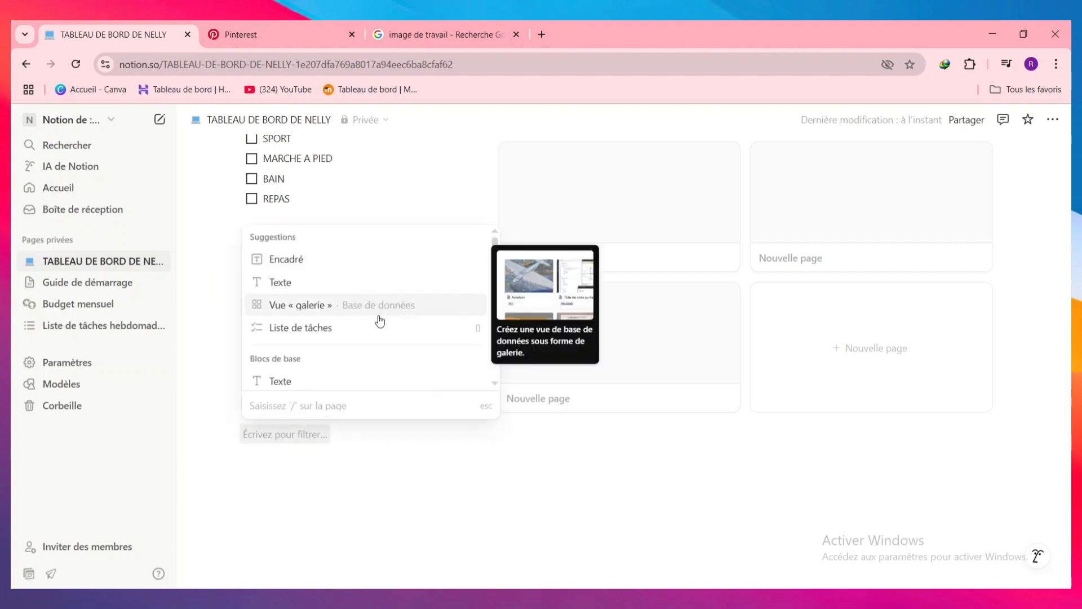
scroll(378, 324, "down", 5)
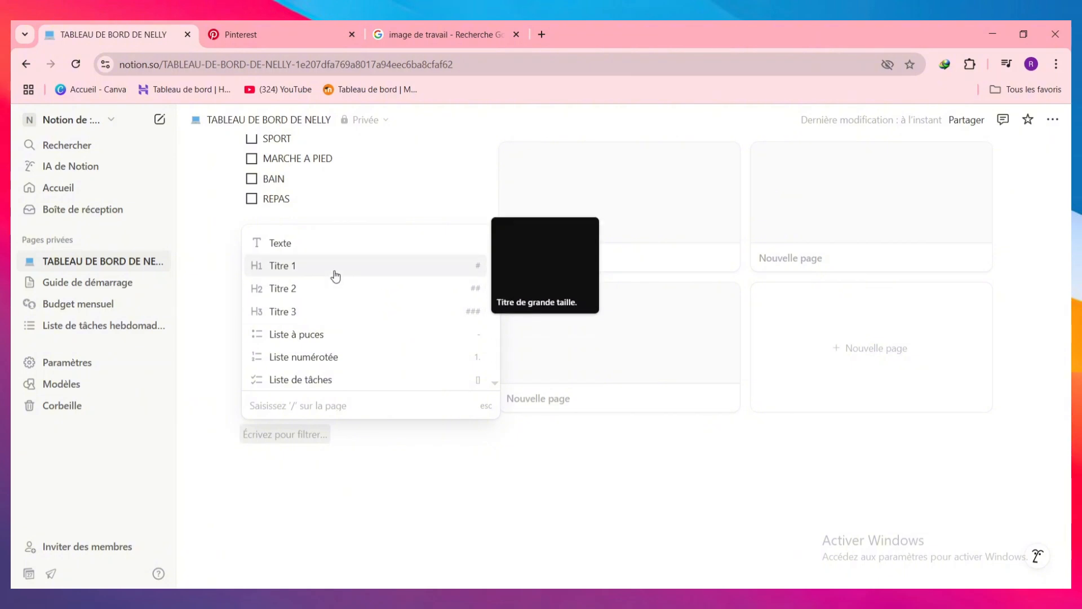
left_click(334, 270)
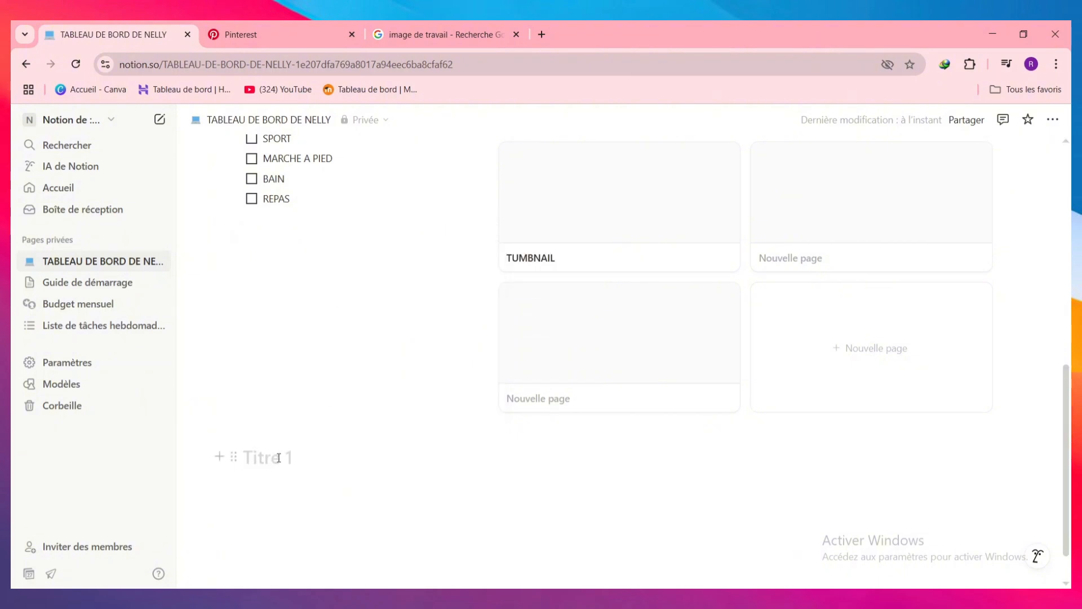
type("AGENDA HEBDOMADAIRE")
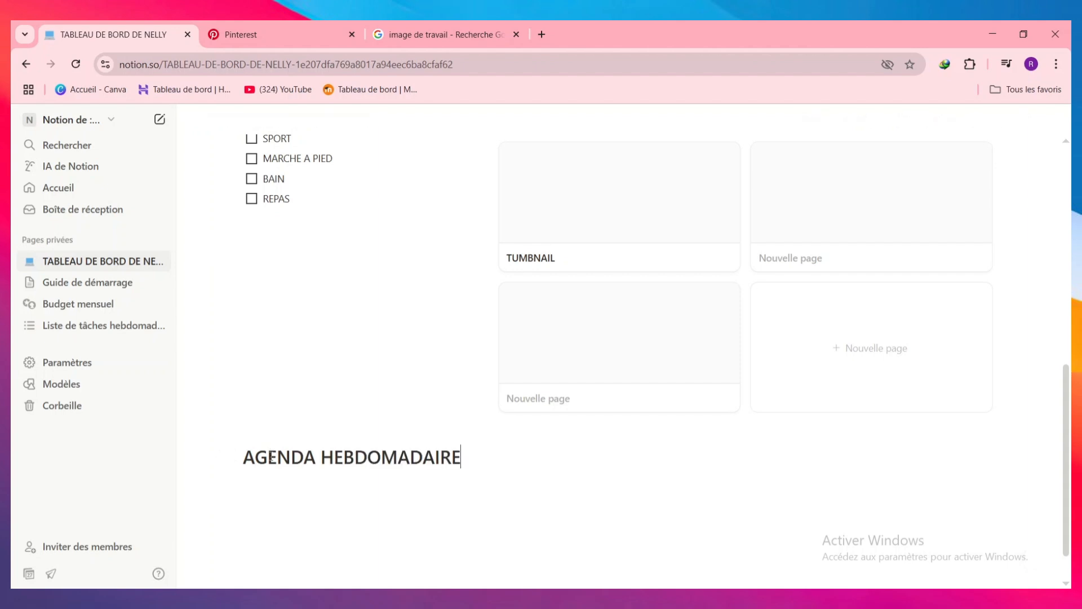
key("Return")
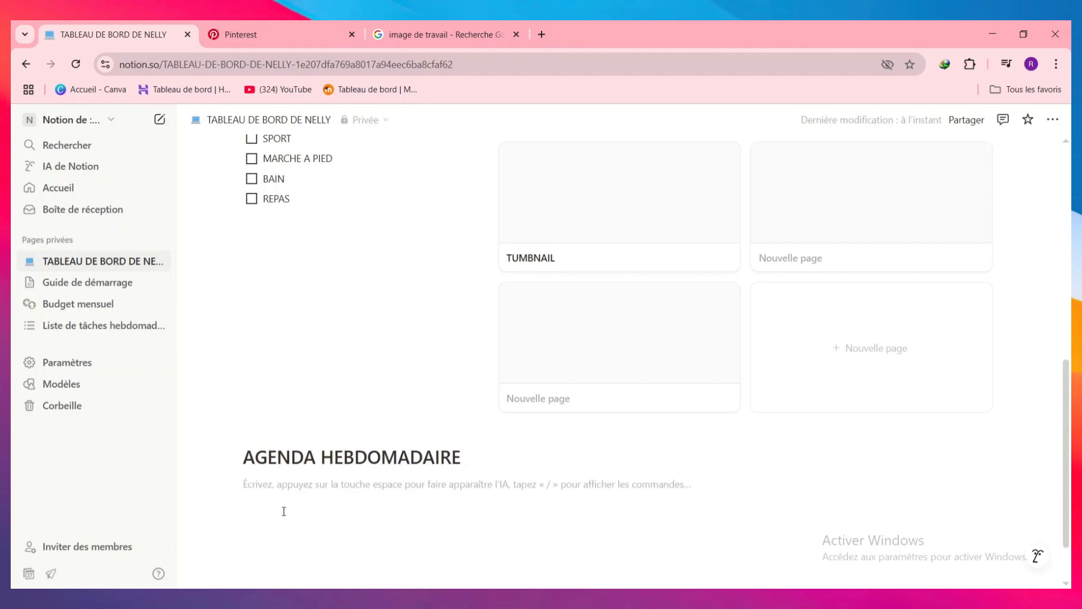
Step: Add the text lines "LUNDI" and "TACHES" under the "AGENDA HEBDOMADAIRE" heading
type("ME")
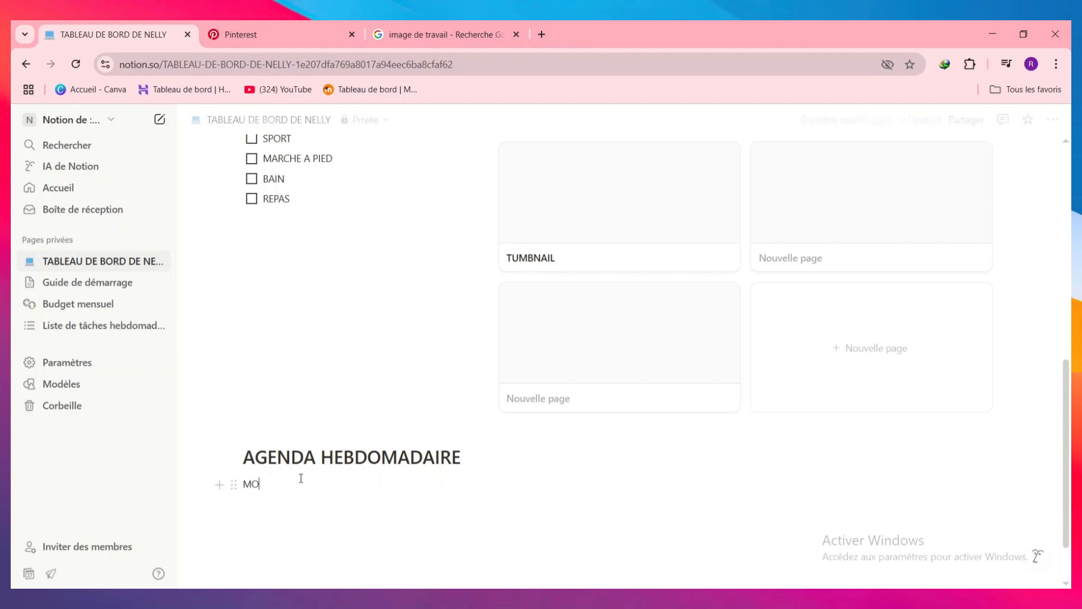
key("BackSpace")
key("BackSpace")
type("LUND")
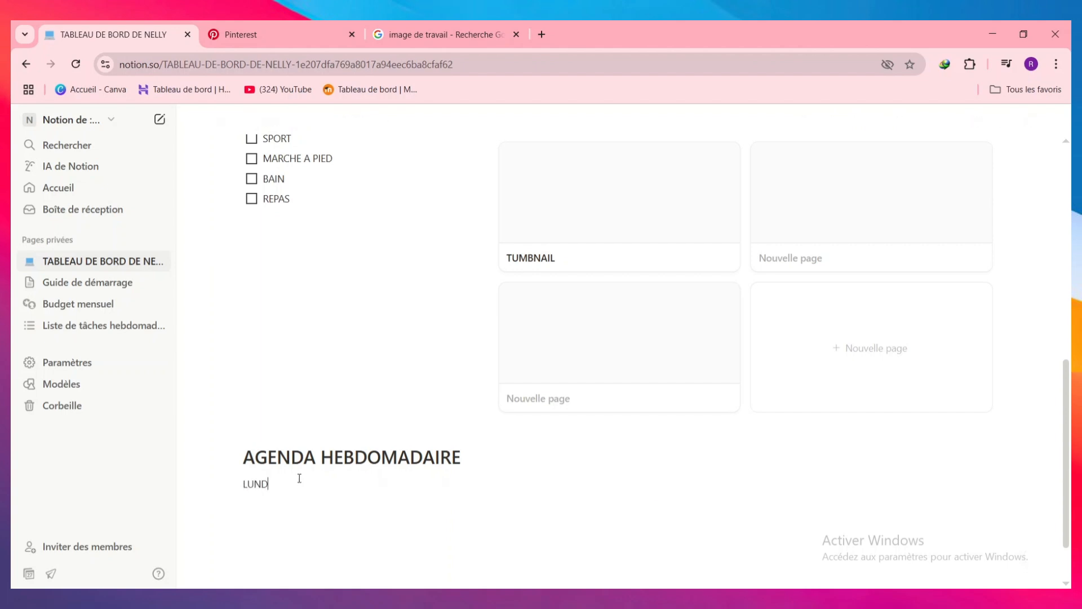
type("I")
key("Return")
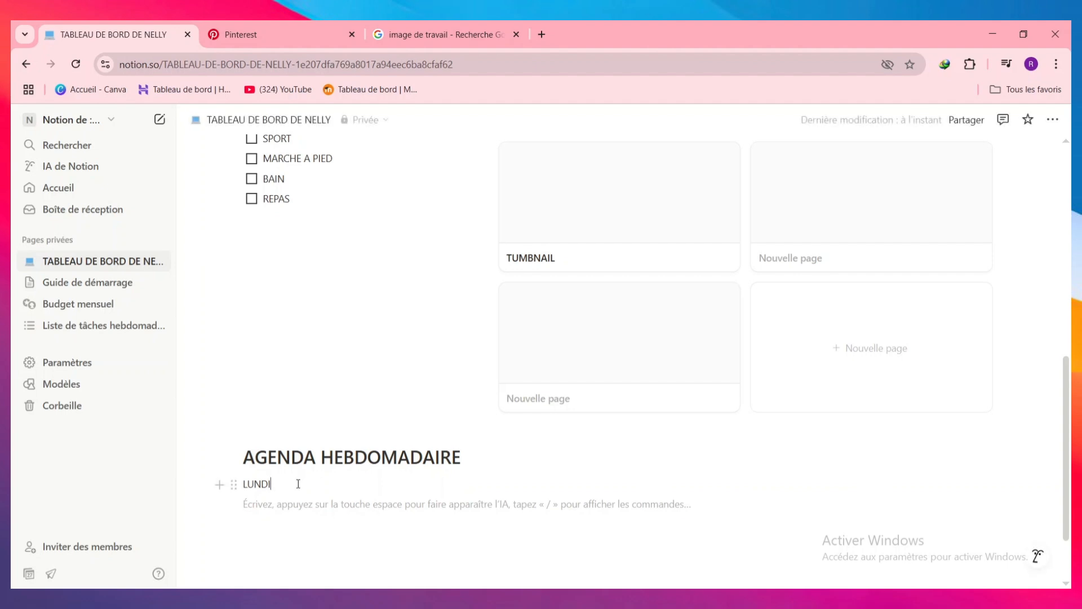
key("BackSpace")
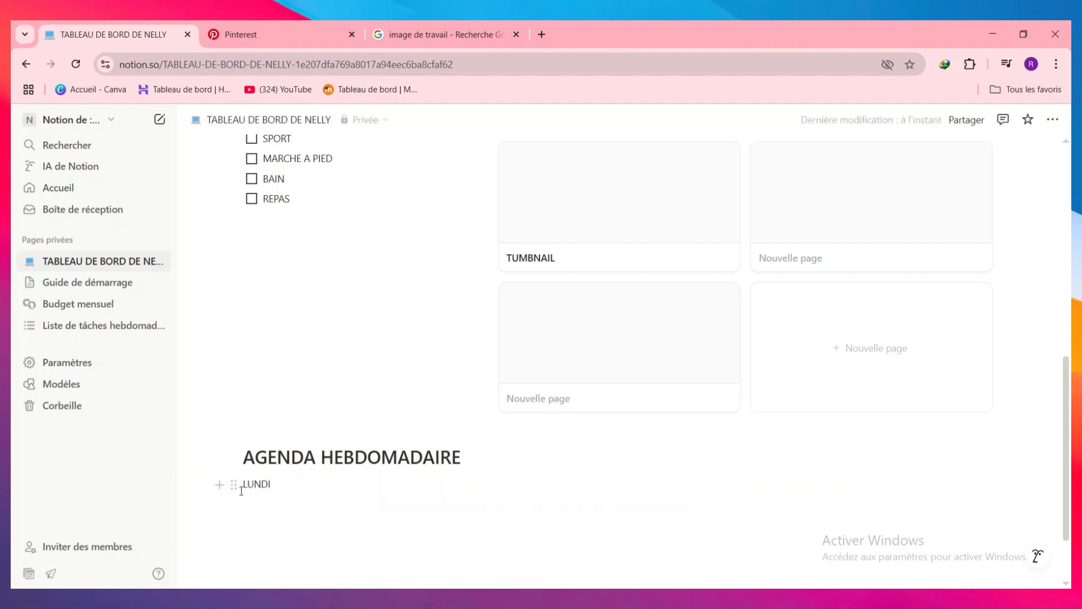
scroll(282, 485, "up", 1)
key("Return")
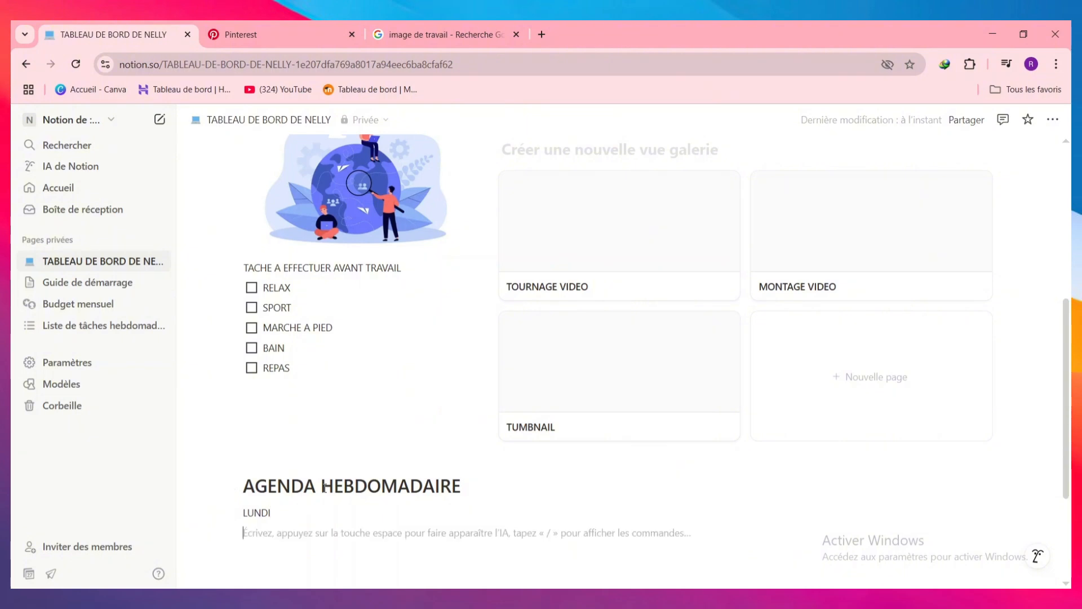
type("TACHES")
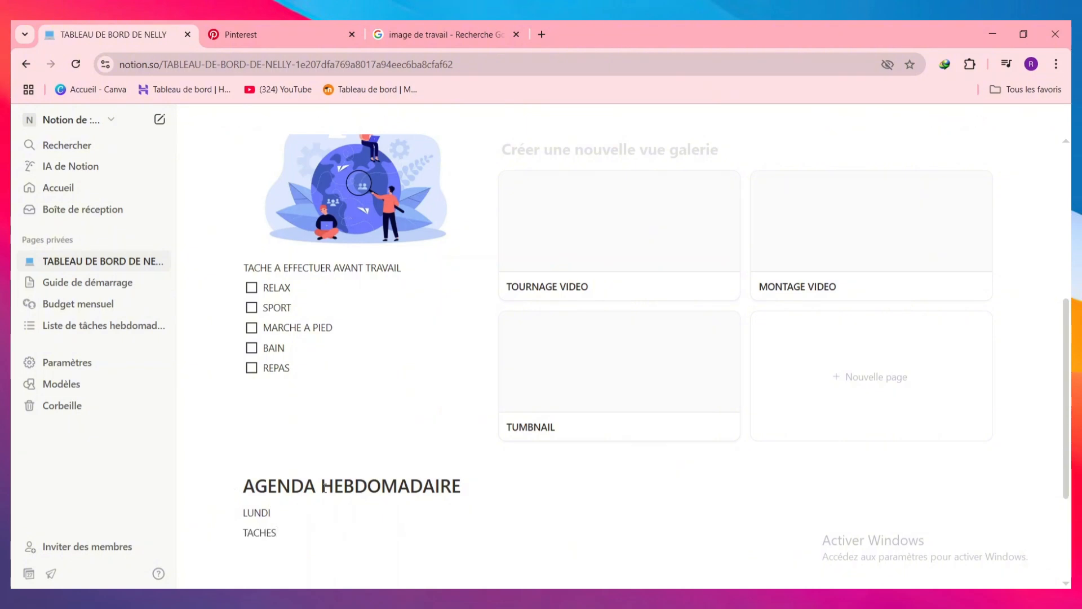
key("Return")
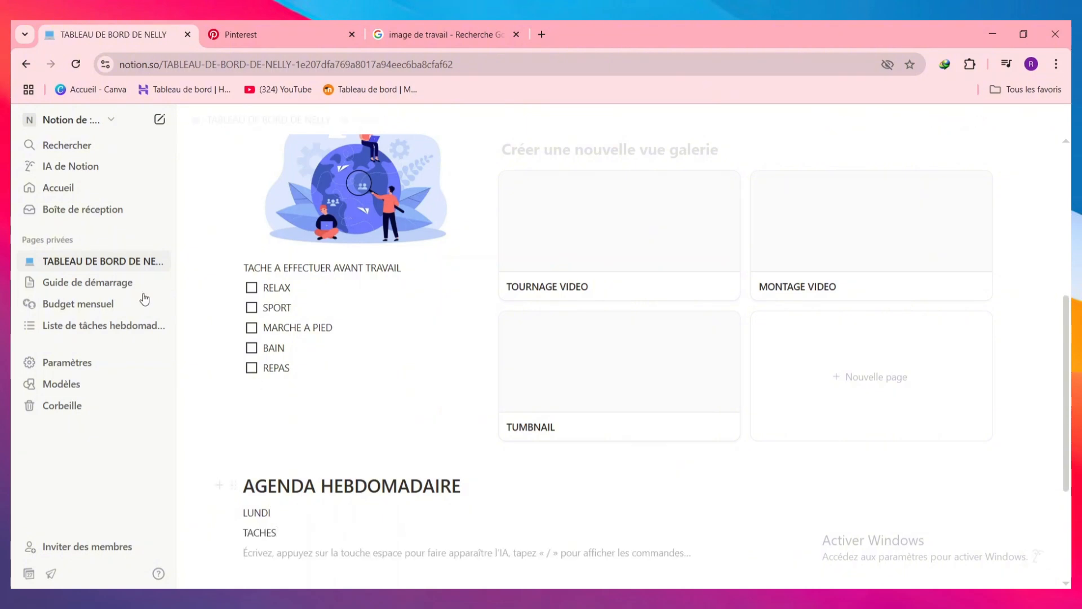
Step: Replace the "TACHES" line under "LUNDI" with a to-do list of three "TACHE" items, placed in the first of two columns
scroll(288, 451, "down", 2)
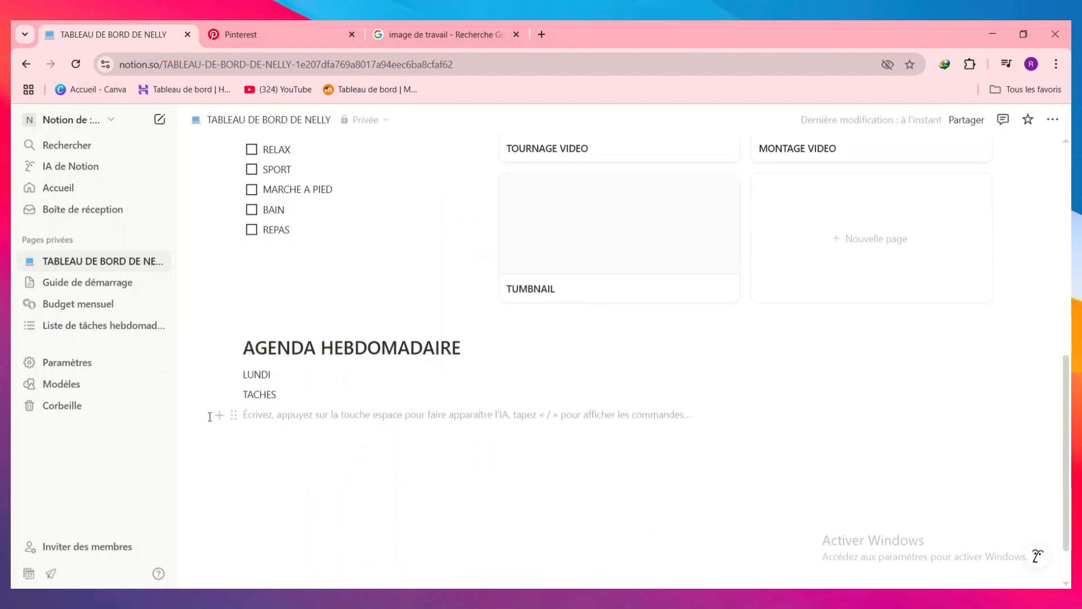
left_click(218, 415)
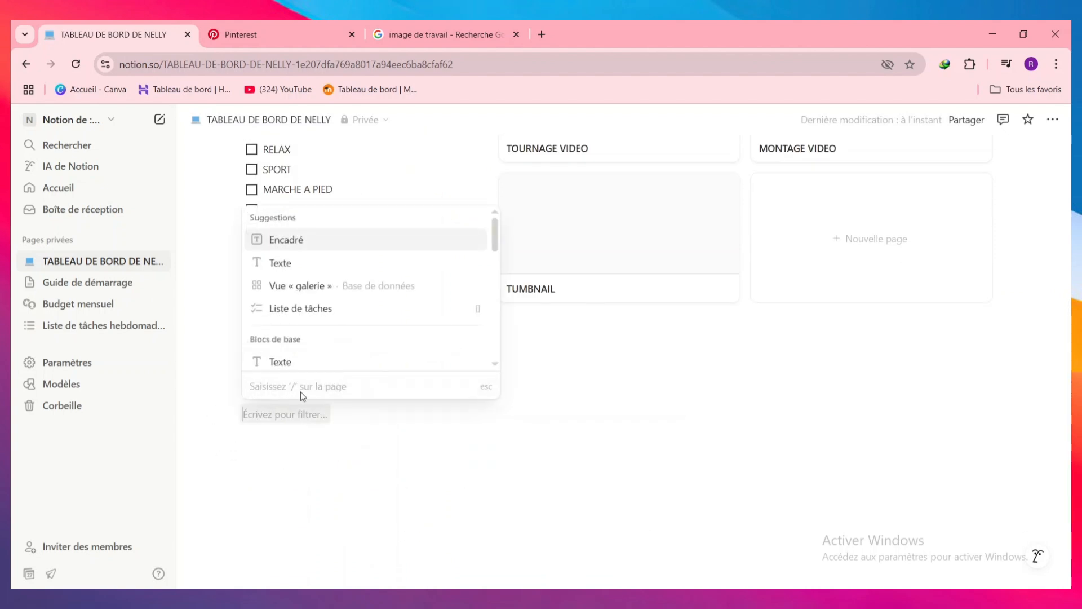
left_click(341, 309)
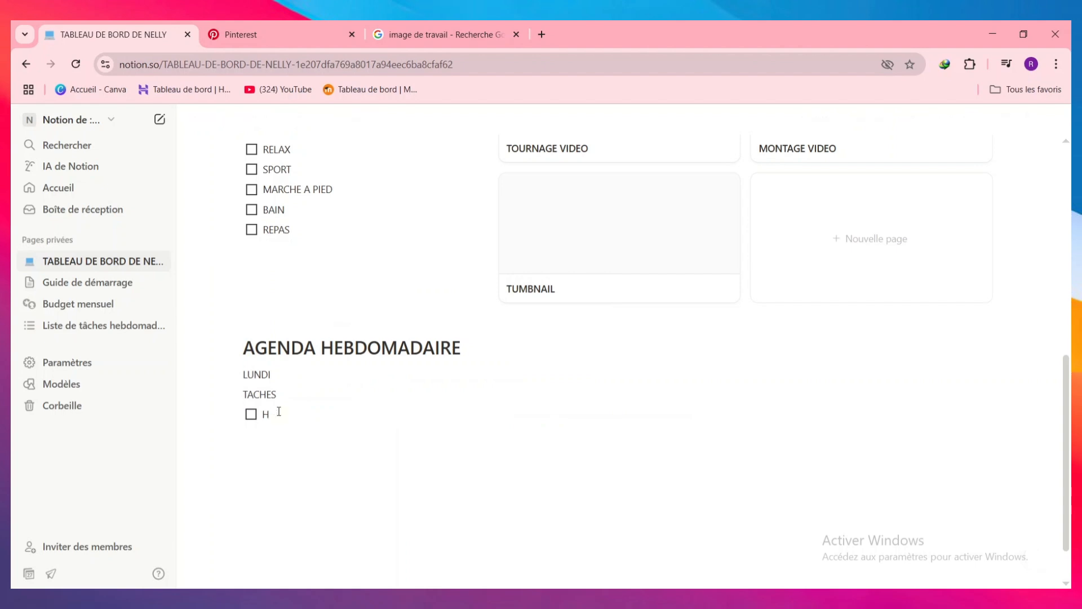
type("TA")
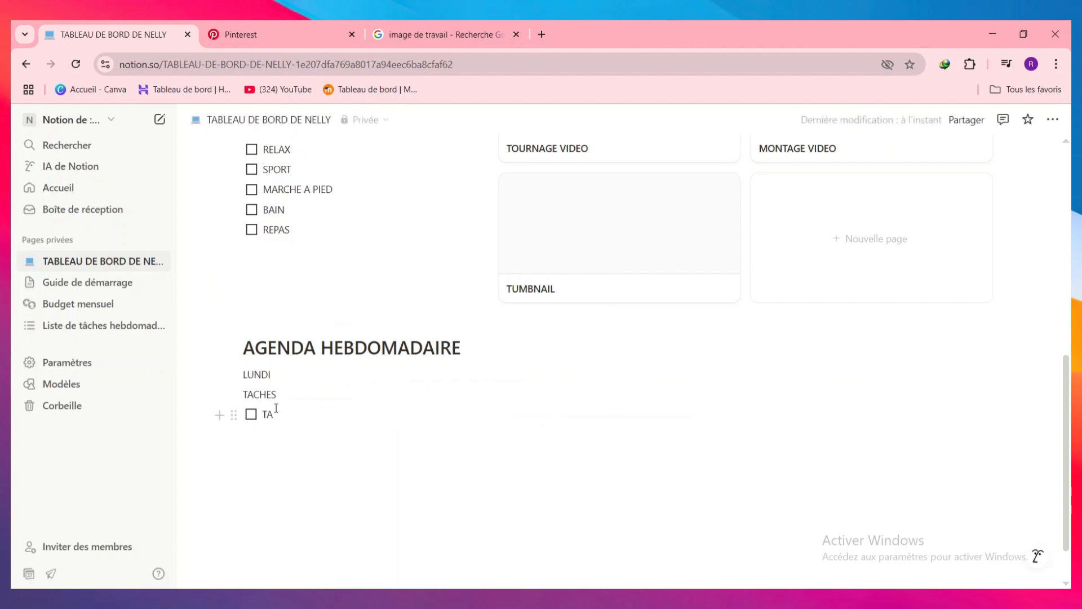
type("CH")
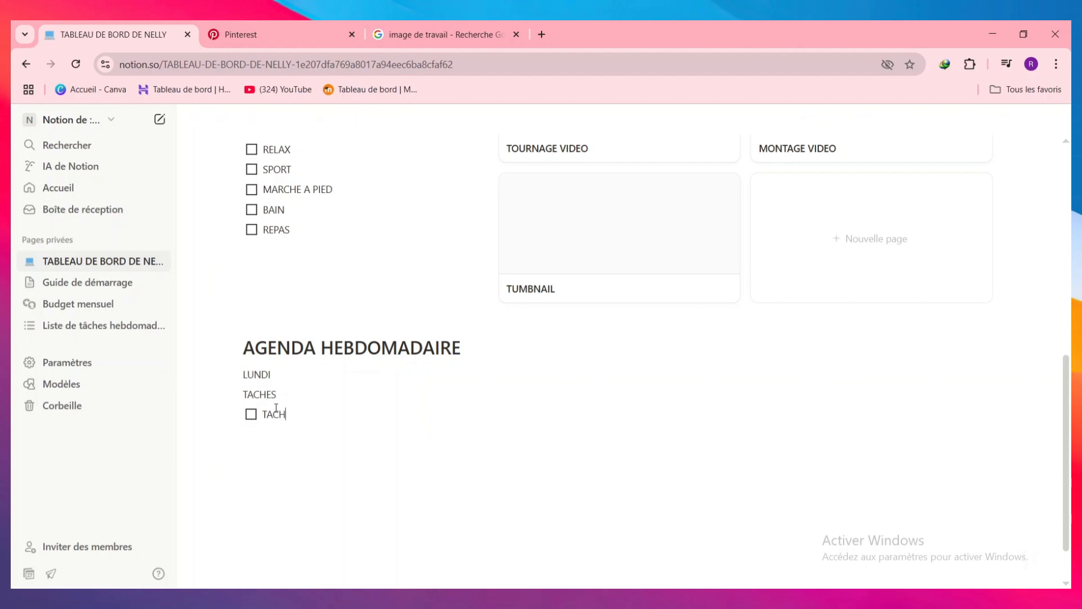
type("E")
key("Return")
type("TA")
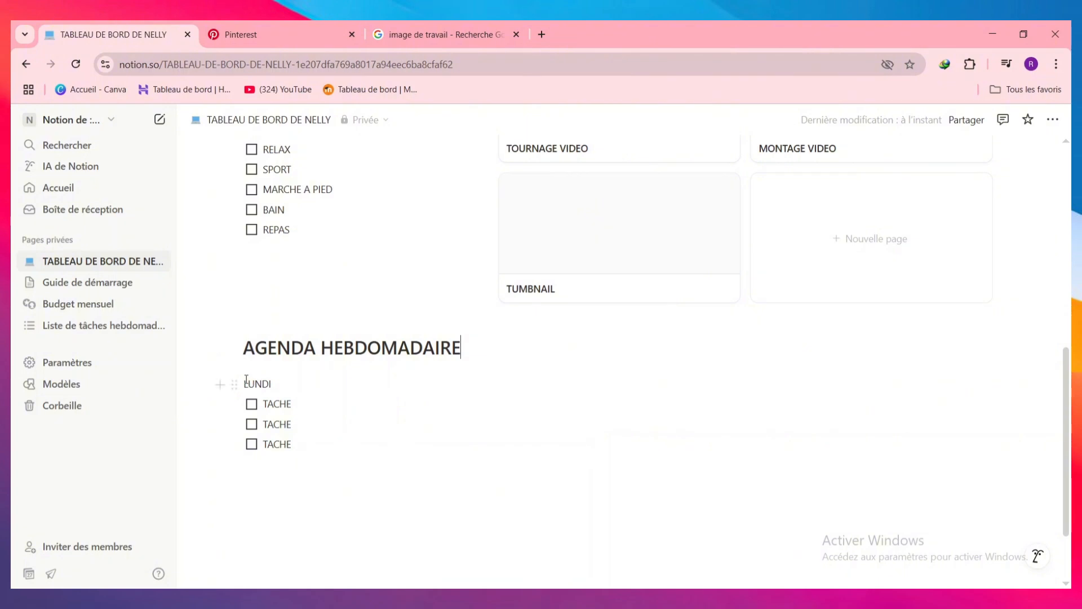
Step: Copy the "LUNDI" text with its three "TACHE" items into the empty second column
mouse_move(248, 381)
left_mouse_down()
mouse_move(293, 463)
mouse_move(308, 438)
left_mouse_up()
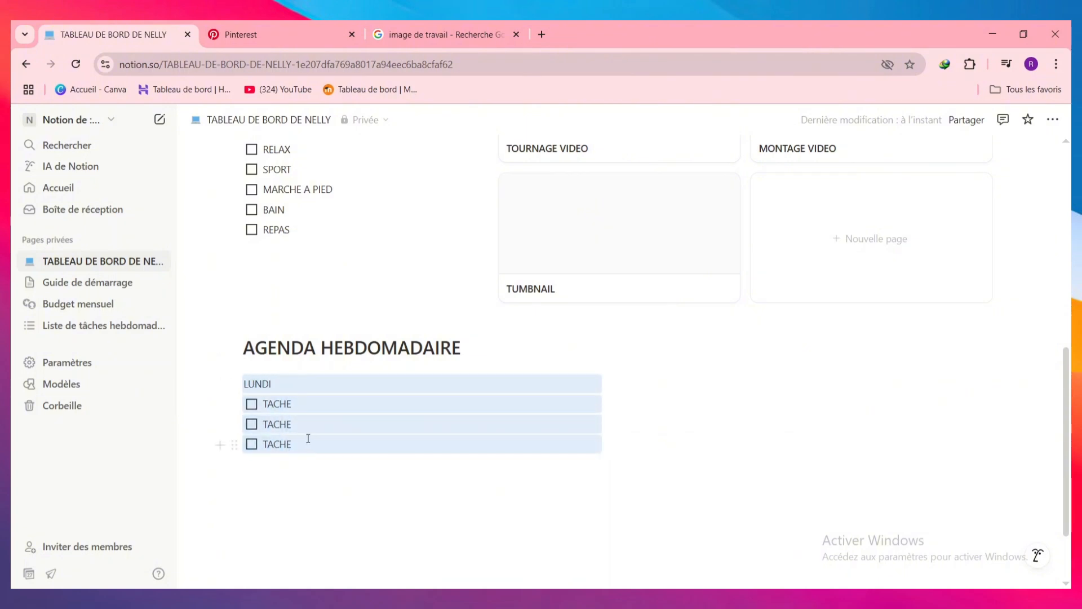
right_click(281, 418)
left_click_drag(231, 370, 321, 448)
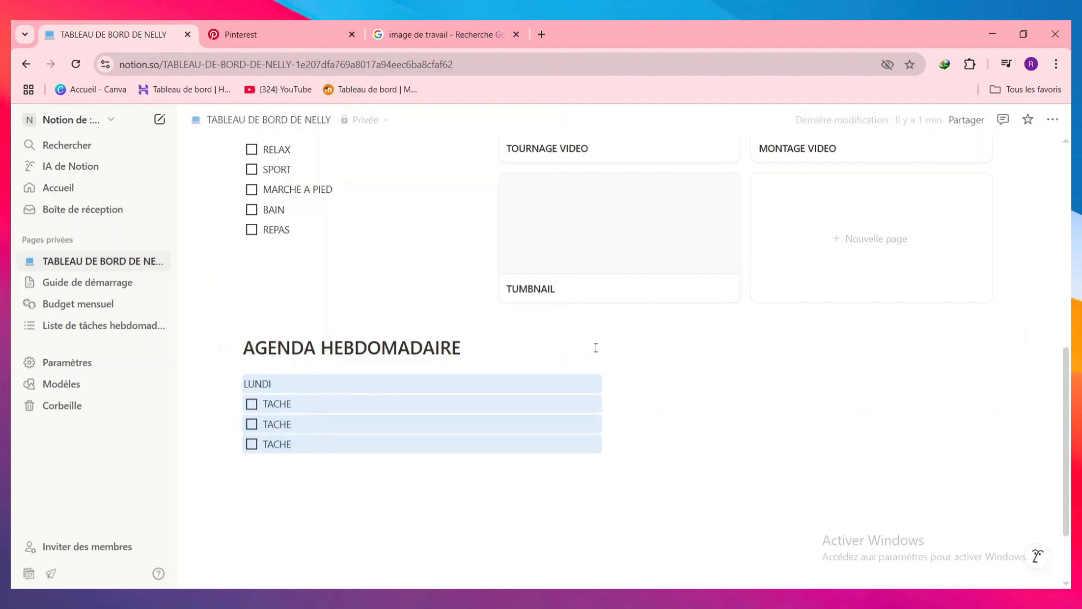
left_click(605, 382)
left_click(675, 385)
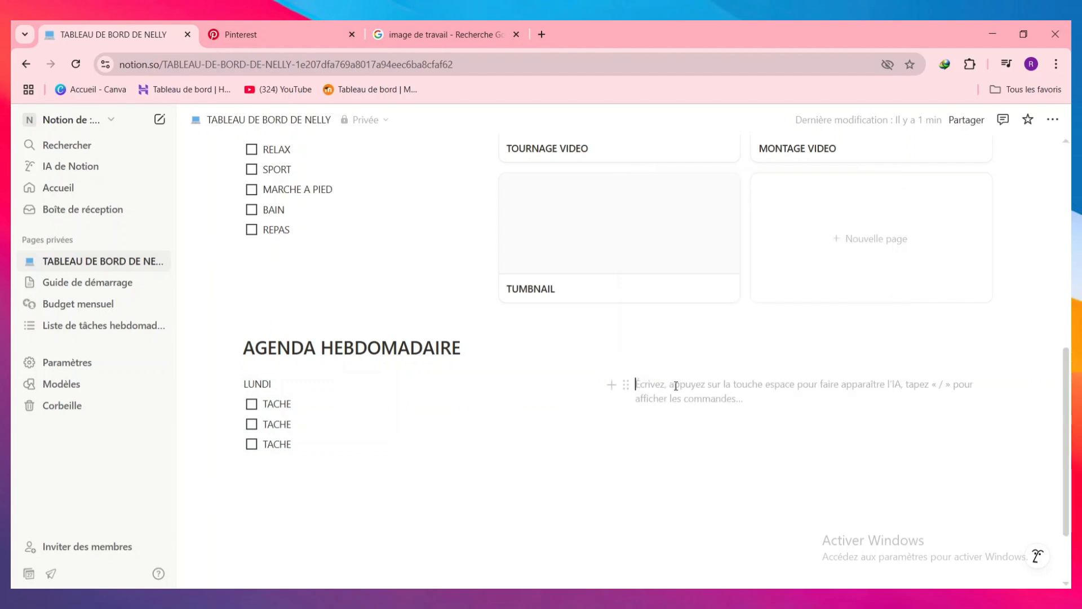
type("LUNDI TACHE TACHE TACHE")
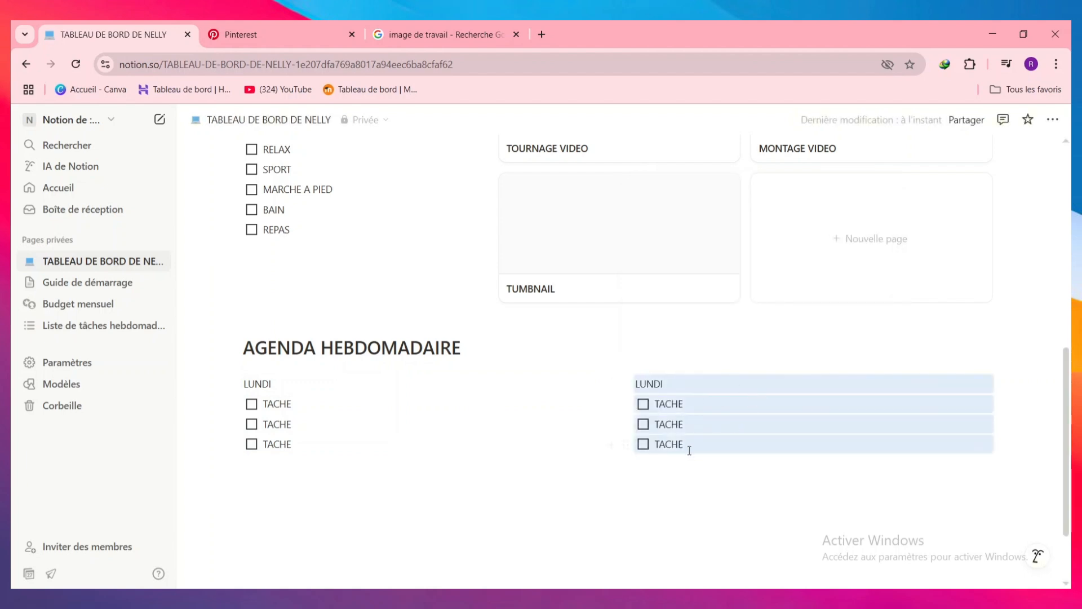
Step: Duplicate the row of two "LUNDI" blocks directly below the first row
scroll(685, 447, "down", 2)
left_click(757, 399)
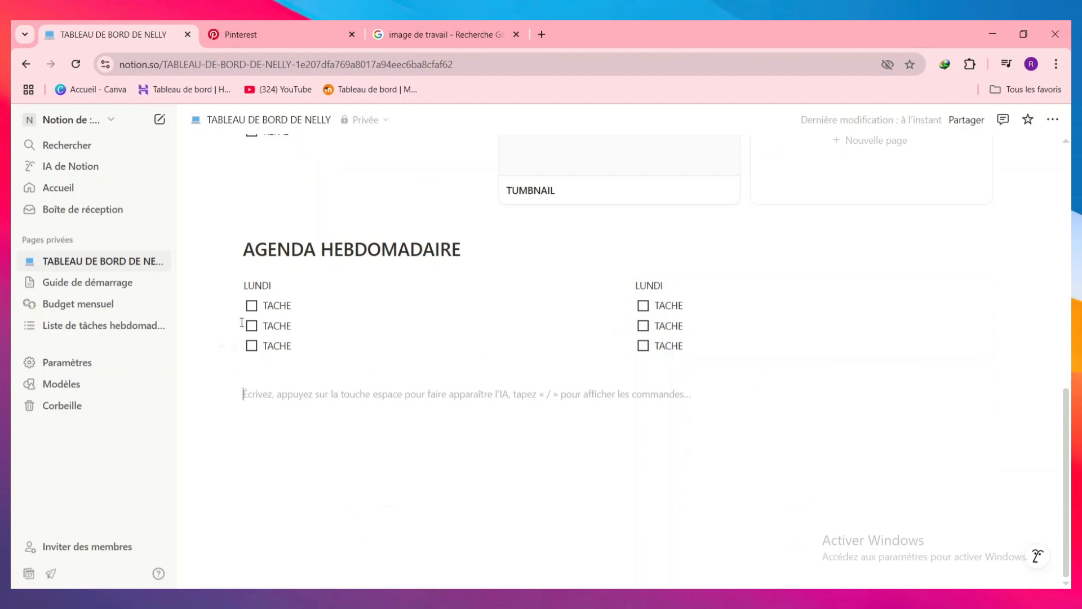
left_click_drag(226, 275, 776, 357)
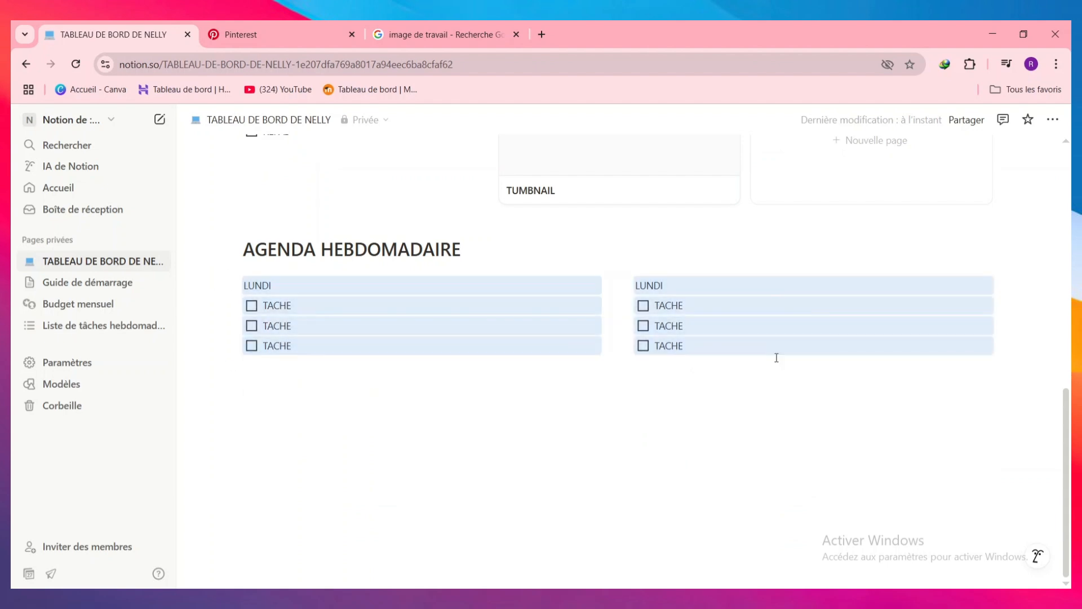
left_click(257, 374)
type("LUNDI TACHE TACHE TACHE LUNDI TACHE TACHE TACHE")
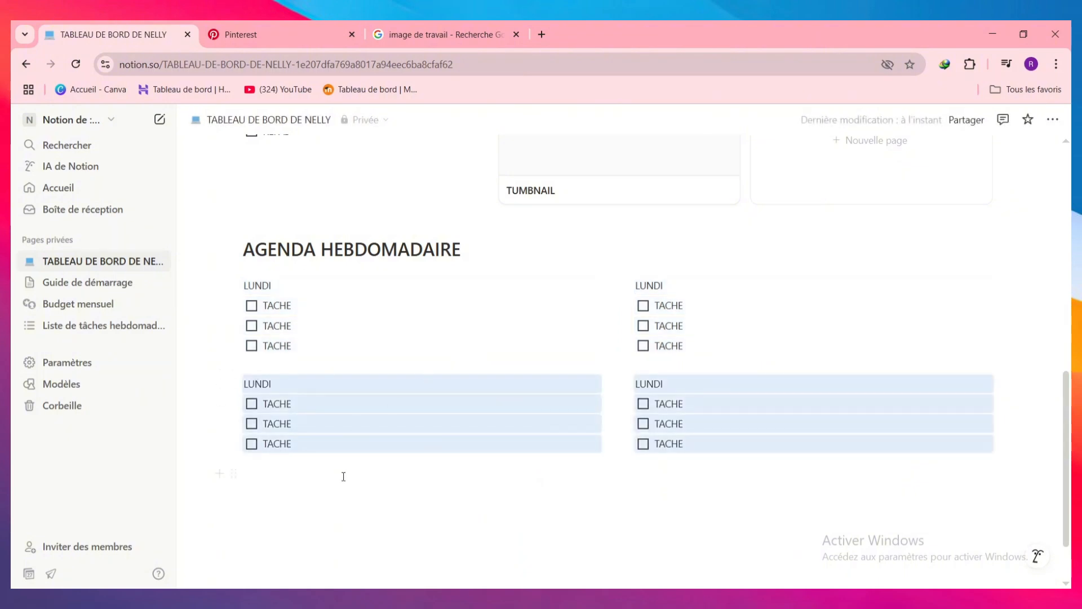
Step: Paste the two-column "LUNDI" row twice more below, and delete the second "LUNDI" block of the last row
left_click(267, 478)
key("ctrl+v")
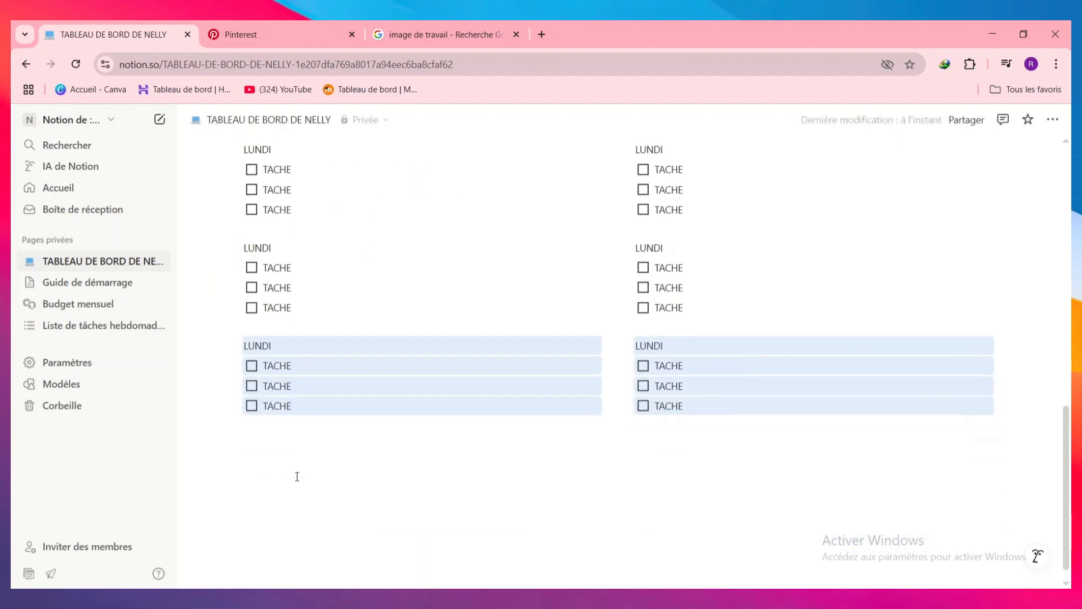
left_click(249, 438)
type("LUNDI TACHE TACHE TACHE LUNDI TACHE TACHE TACHE")
left_click(683, 529)
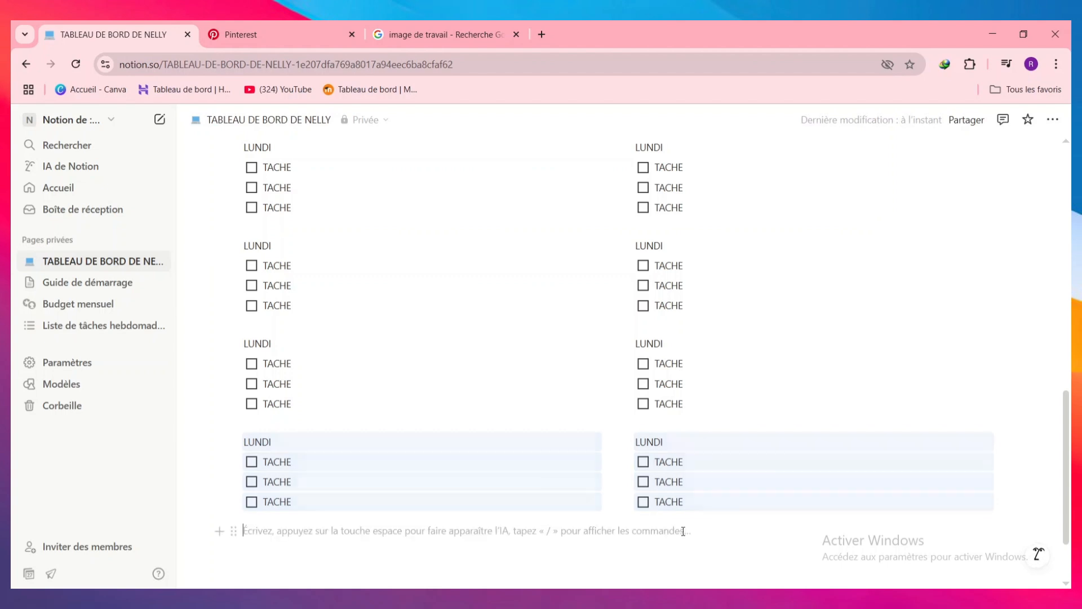
left_click_drag(640, 425, 700, 524)
key("BackSpace")
Step: Rename the copied "LUNDI" labels, in reading order, as MARDI, MERCREDI, JEUDI, VENDREDI, SAMEDI and DIMACHE
scroll(465, 432, "up", 3)
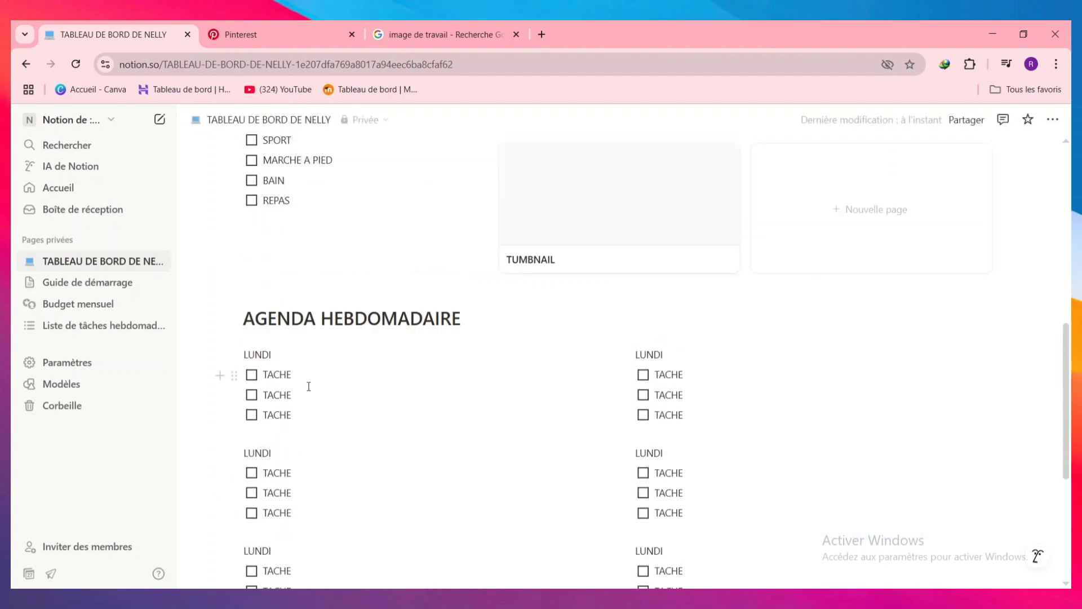
double_click(653, 355)
type("MARDI")
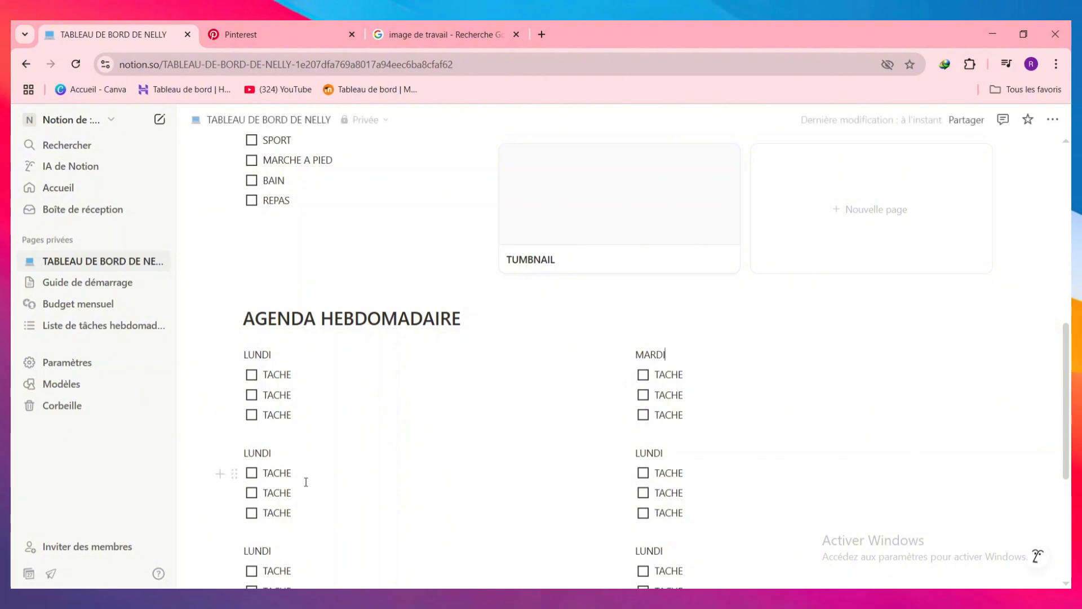
left_click_drag(277, 453, 243, 453)
type("MERCREDI")
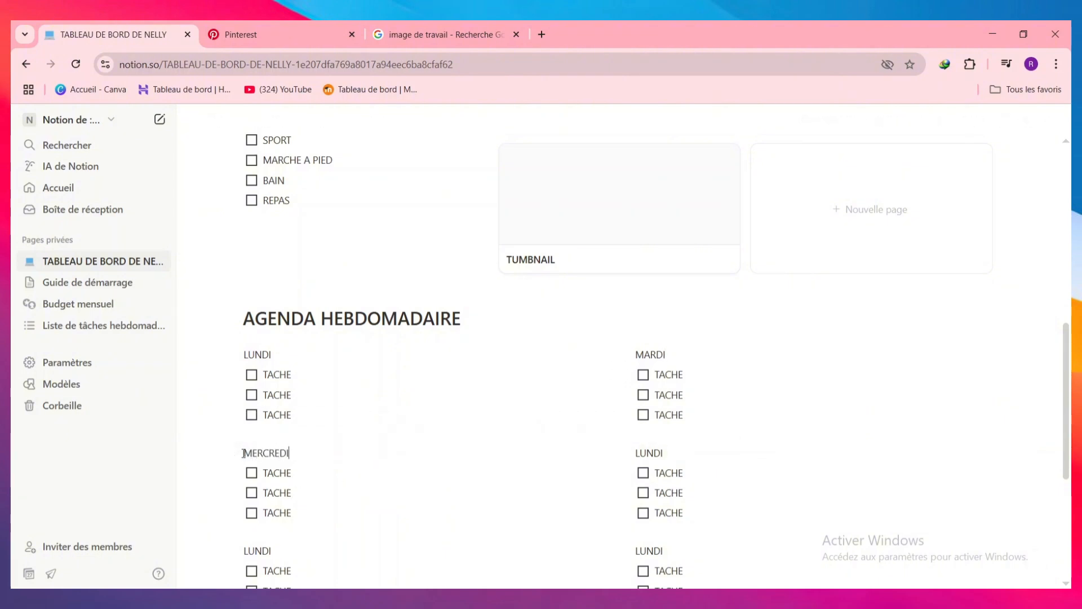
left_click_drag(667, 455, 636, 454)
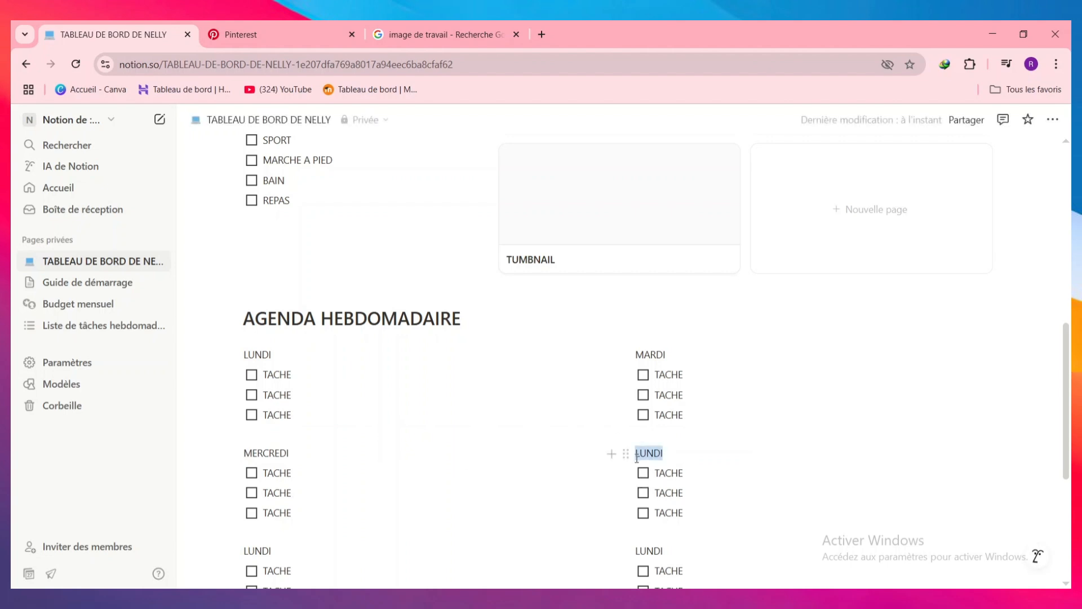
type("JEU")
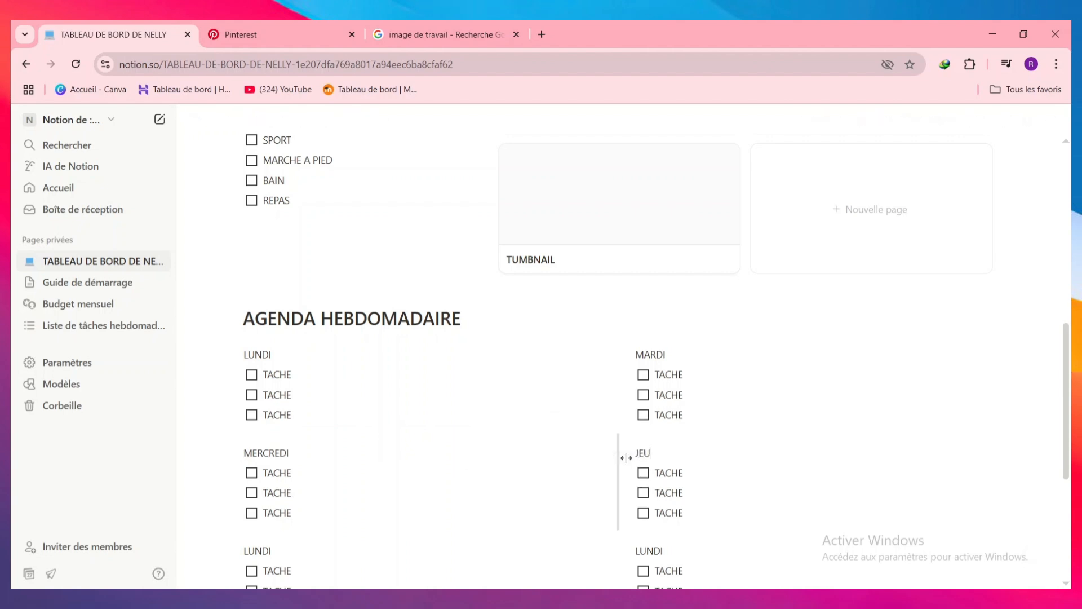
type("DI")
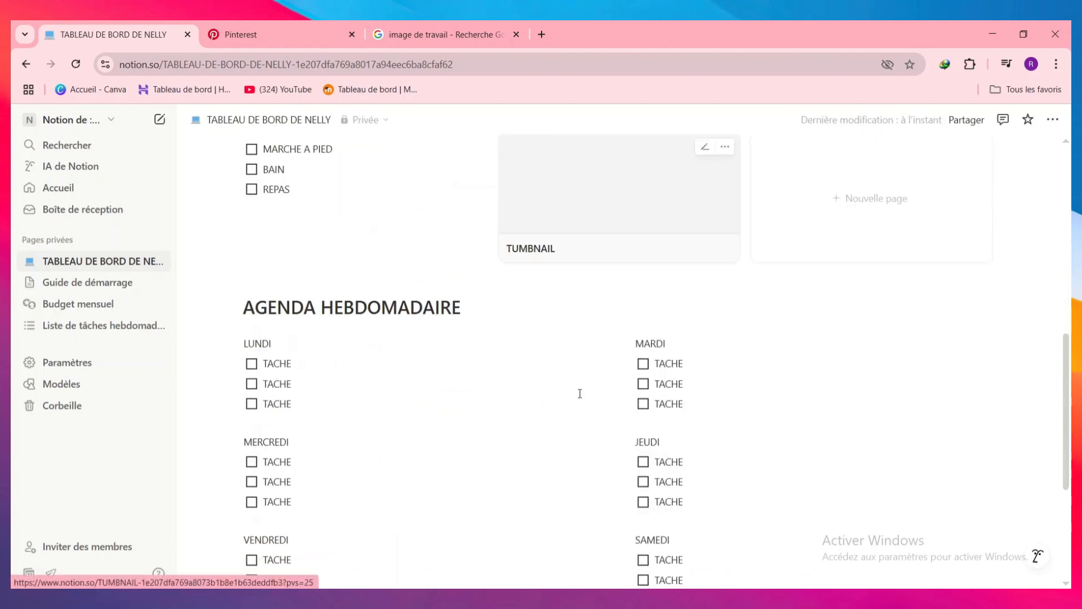
Step: Mark the first two "TACHE" items under "LUNDI" as done
scroll(580, 392, "down", 3)
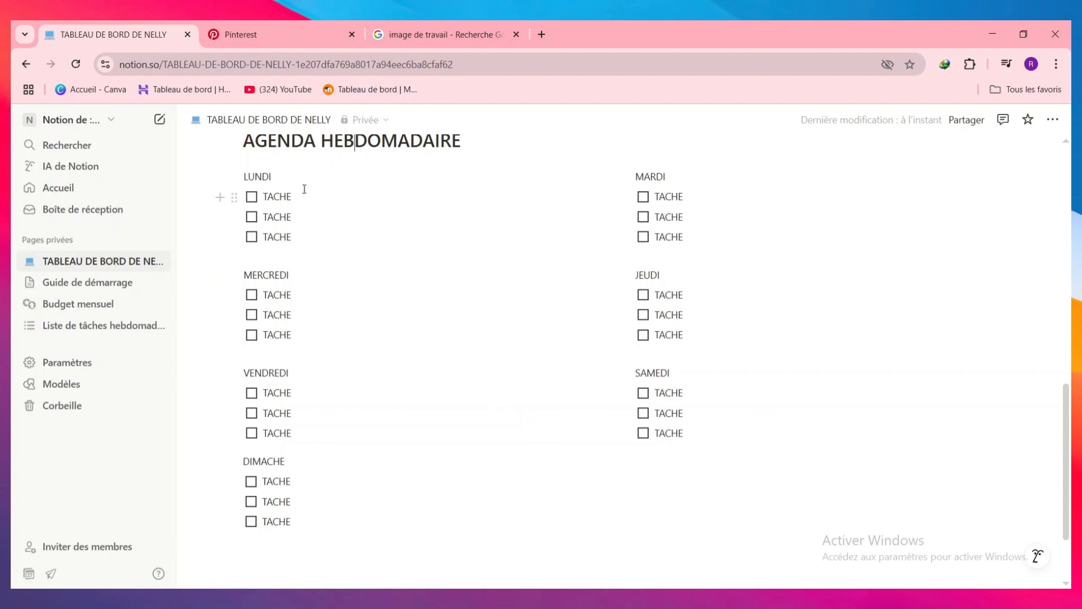
left_click(251, 199)
left_click(251, 217)
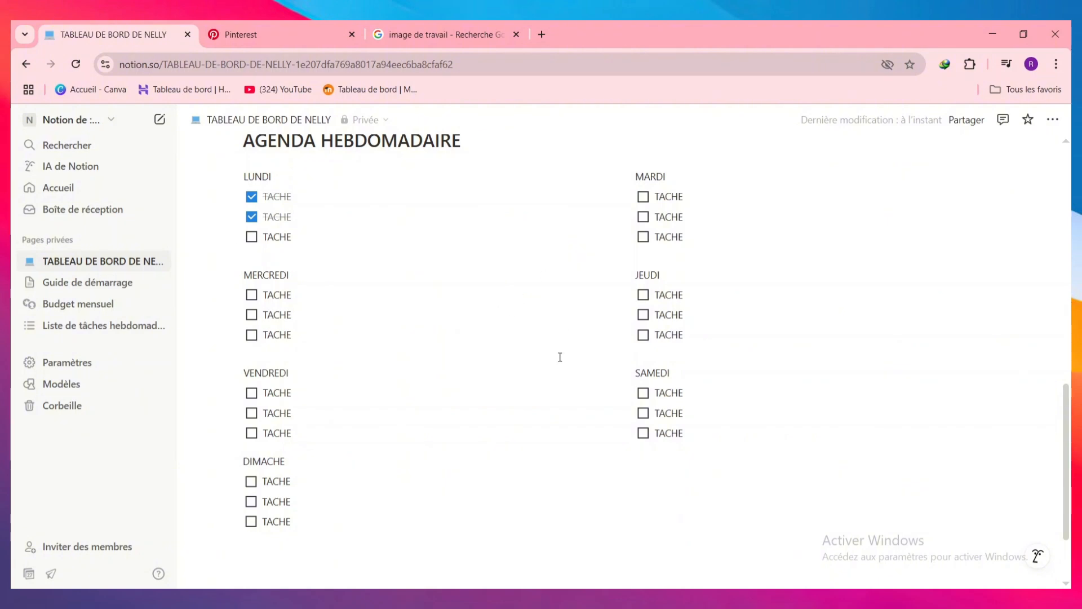
Step: Review the dashboard page from its cover and callout through the gallery to the weekly agenda
scroll(492, 316, "up", 10)
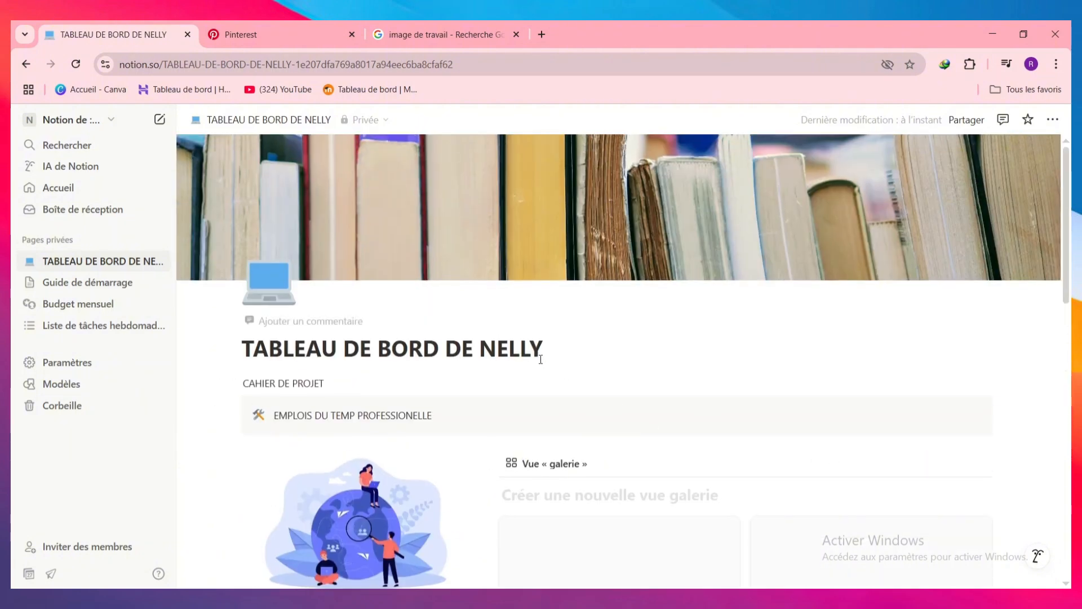
scroll(541, 355, "down", 4)
scroll(539, 370, "down", 4)
scroll(536, 338, "up", 5)
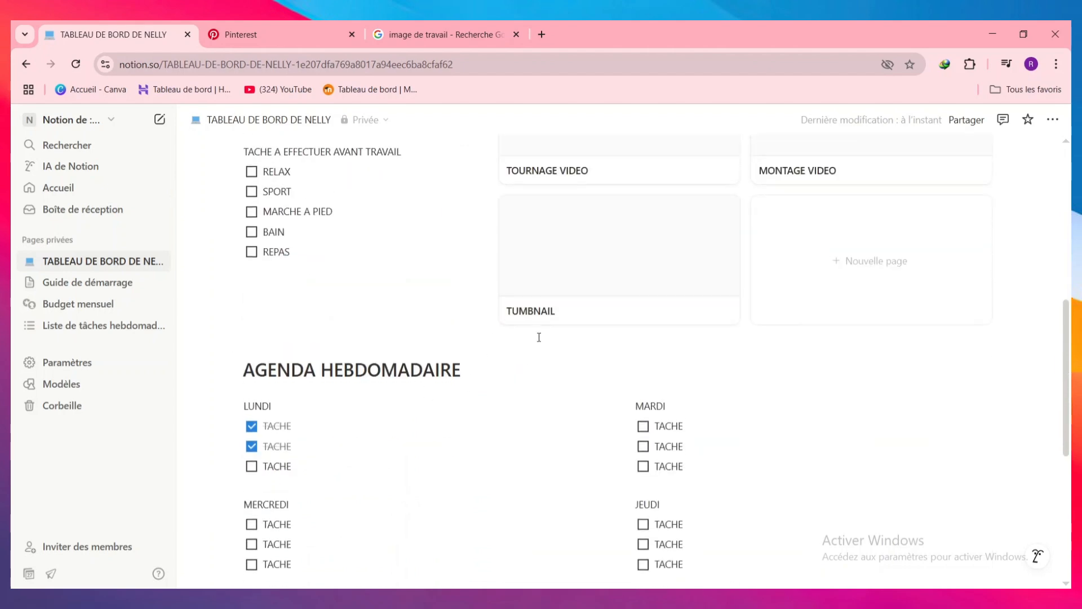
scroll(539, 344, "up", 2)
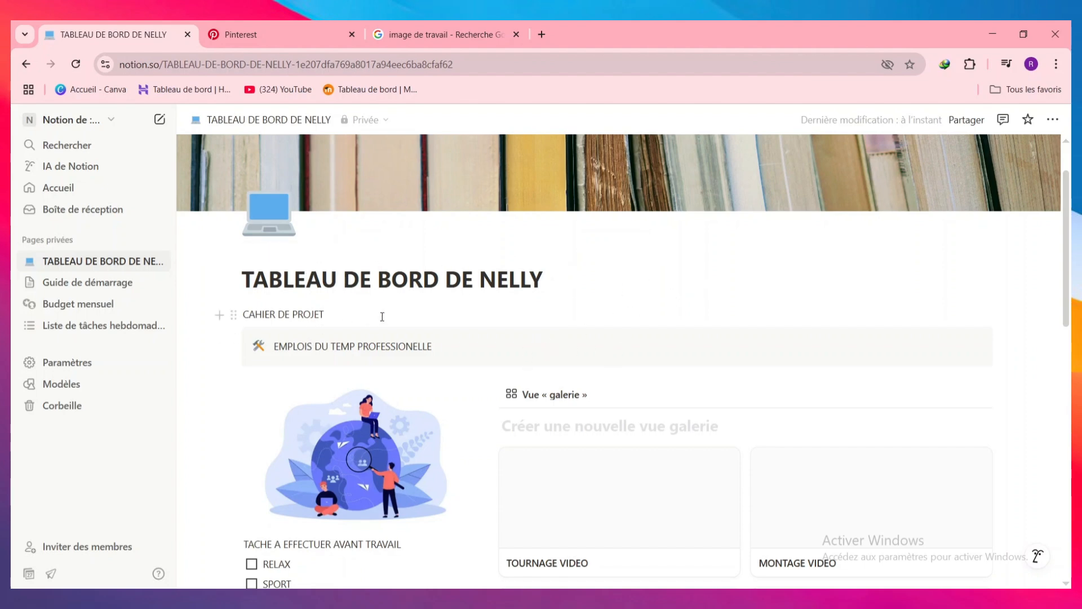
scroll(400, 369, "down", 3)
scroll(403, 370, "up", 4)
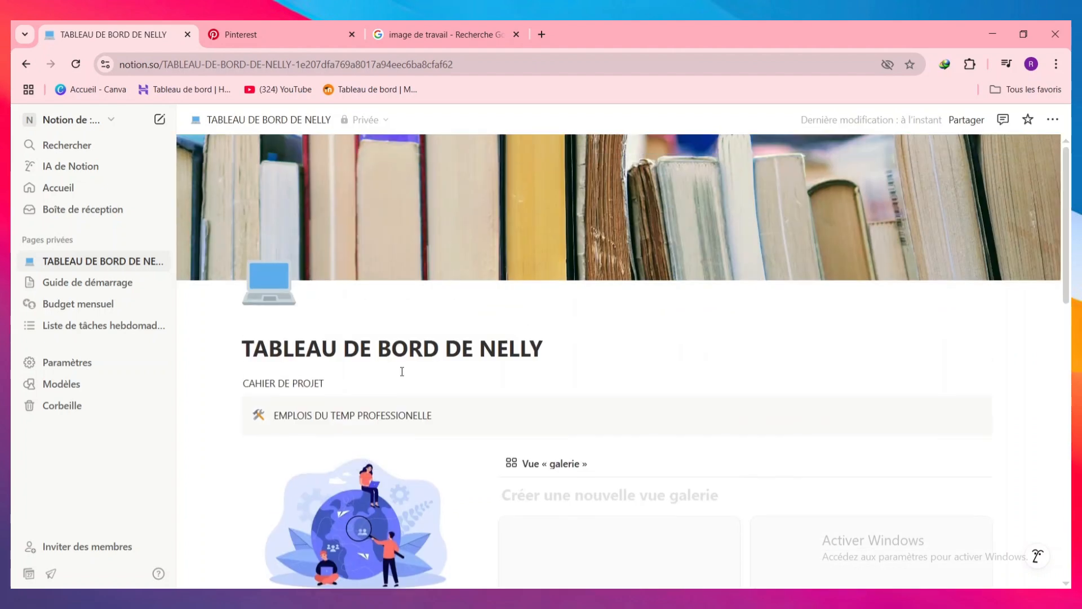